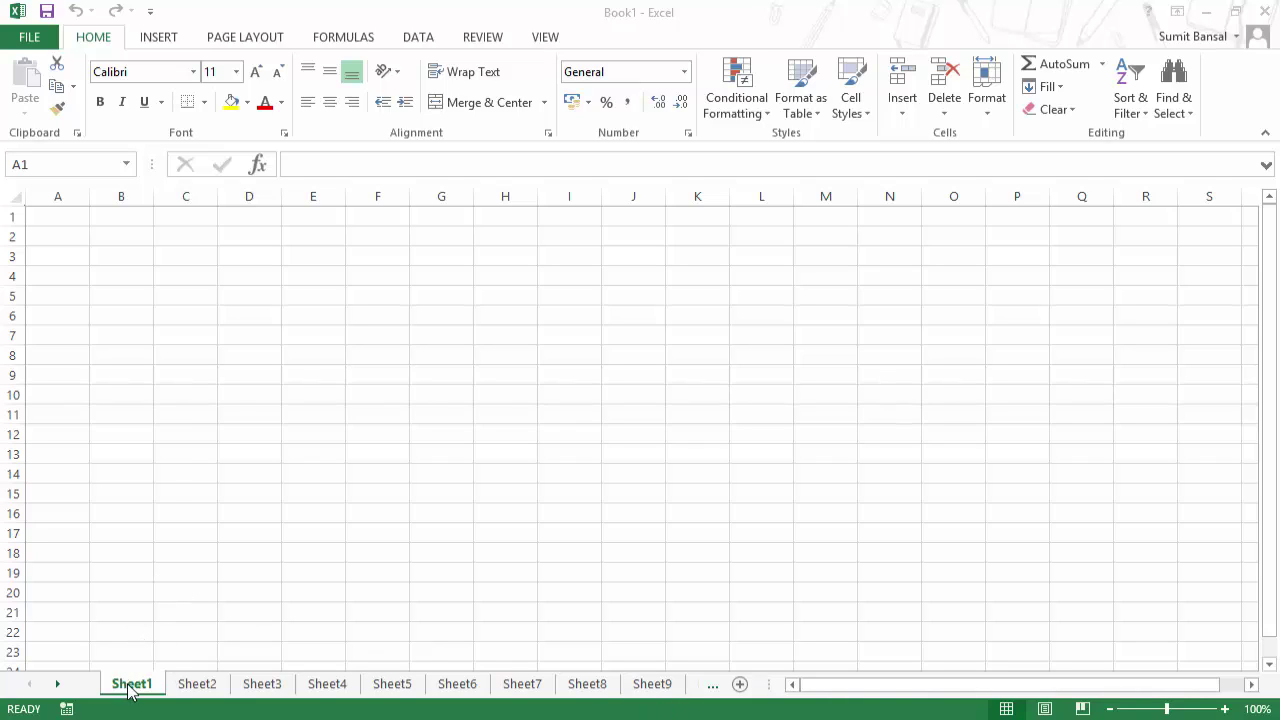
Step: Switch among the first worksheets, viewing Sheet3, Sheet2, Sheet4, Sheet5, Sheet6 and finally Sheet7
{"action": "left_click", "coordinate": [268, 690]}
{"action": "left_click", "coordinate": [202, 690]}
{"action": "left_click", "coordinate": [330, 690]}
{"action": "left_click", "coordinate": [393, 688]}
{"action": "left_click", "coordinate": [457, 688]}
{"action": "left_click", "coordinate": [514, 690]}
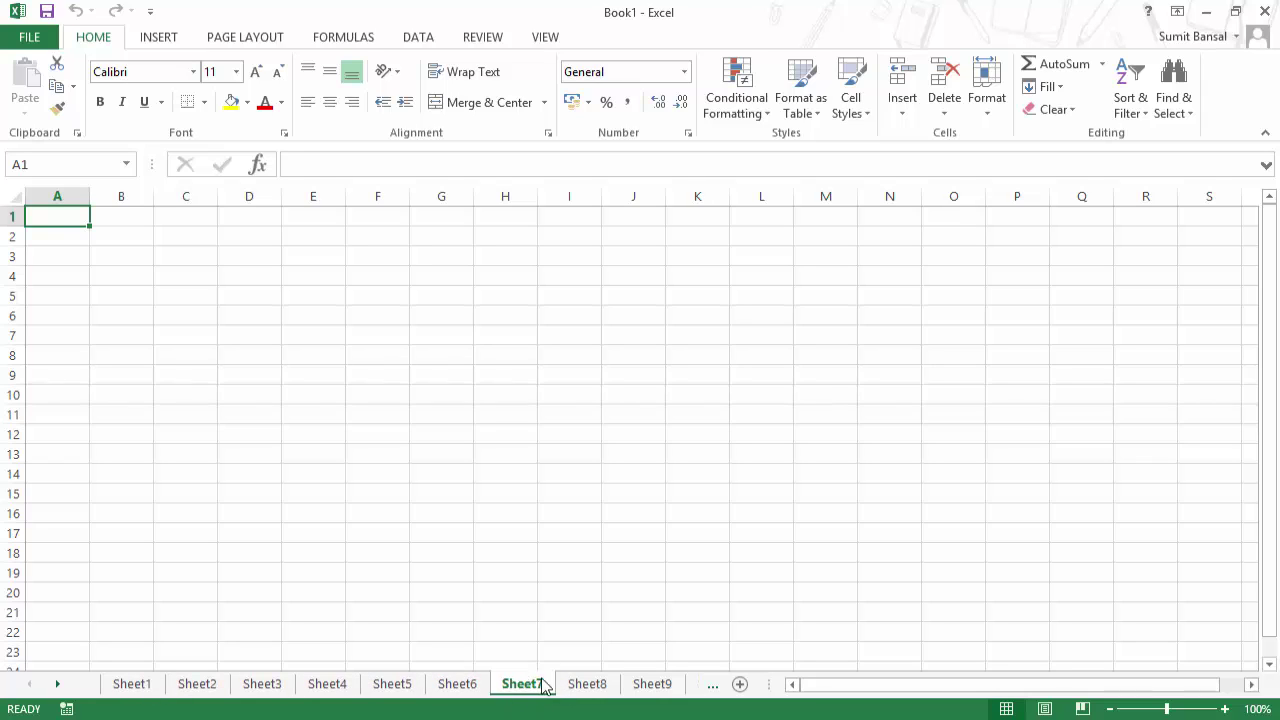
Step: Browse forward through the worksheet tabs to the end of the workbook without changing the active sheet
{"action": "left_click", "coordinate": [57, 686]}
{"action": "left_click", "coordinate": [57, 686]}
{"action": "left_click", "coordinate": [57, 686]}
{"action": "left_click", "coordinate": [57, 686]}
{"action": "left_click", "coordinate": [57, 686]}
{"action": "left_click", "coordinate": [57, 686]}
{"action": "left_click", "coordinate": [57, 686]}
{"action": "left_click", "coordinate": [57, 686]}
{"action": "left_click", "coordinate": [57, 686]}
{"action": "left_click", "coordinate": [57, 686]}
{"action": "left_click", "coordinate": [57, 686]}
{"action": "left_click", "coordinate": [57, 686]}
Step: Browse back through the worksheet tabs to the start of the workbook
{"action": "left_click", "coordinate": [29, 685]}
{"action": "left_click", "coordinate": [29, 685]}
{"action": "left_click", "coordinate": [29, 685]}
{"action": "left_click", "coordinate": [29, 685]}
{"action": "left_click", "coordinate": [29, 685]}
{"action": "left_click", "coordinate": [29, 685]}
{"action": "left_click", "coordinate": [29, 685]}
{"action": "left_click", "coordinate": [29, 685]}
{"action": "left_click", "coordinate": [29, 685]}
{"action": "left_click", "coordinate": [29, 685]}
{"action": "left_click", "coordinate": [29, 685]}
{"action": "left_click", "coordinate": [29, 685]}
Step: View Sheet1, Sheet2, Sheet3 and Sheet4 one after another
{"action": "left_click", "coordinate": [130, 686]}
{"action": "left_click", "coordinate": [197, 686]}
{"action": "left_click", "coordinate": [262, 686]}
{"action": "left_click", "coordinate": [327, 686]}
Step: Bring the end of the worksheet tabs into view and open Sheet20
{"action": "left_click", "coordinate": [58, 685]}
{"action": "left_click", "coordinate": [58, 685]}
{"action": "left_click", "coordinate": [58, 685]}
{"action": "left_click", "coordinate": [58, 685]}
{"action": "left_click", "coordinate": [58, 685]}
{"action": "left_click", "coordinate": [58, 685]}
{"action": "left_click", "coordinate": [58, 685]}
{"action": "left_click", "coordinate": [58, 685]}
{"action": "left_click", "coordinate": [645, 685]}
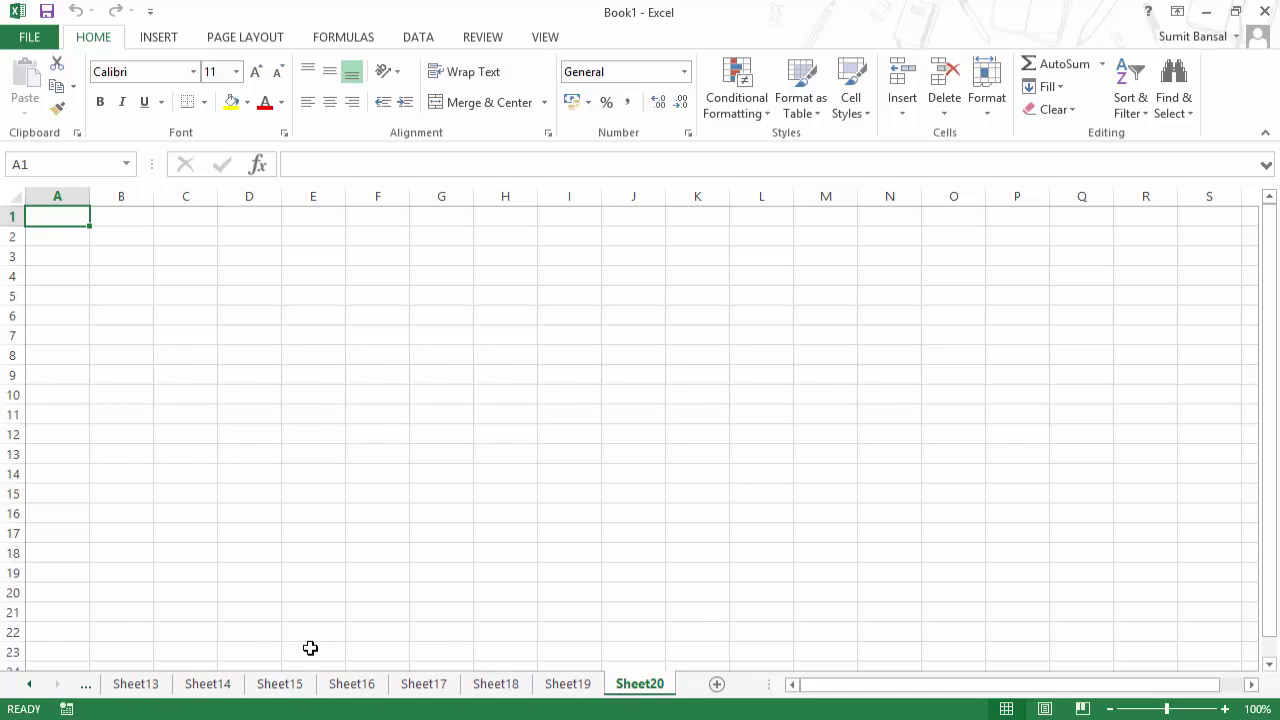
Step: Activate Sheet8 from the list of all worksheets in the workbook
{"action": "right_click", "coordinate": [44, 688]}
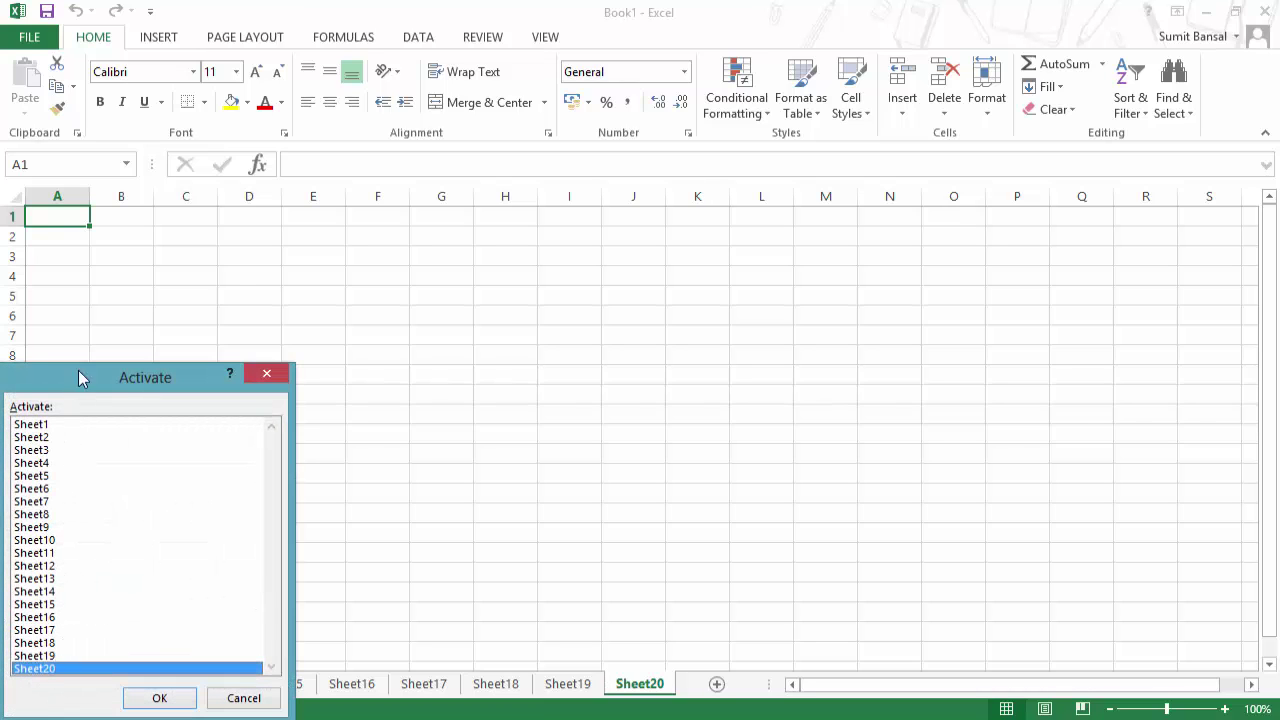
{"action": "left_click_drag", "start_coordinate": [71, 382], "coordinate": [177, 317]}
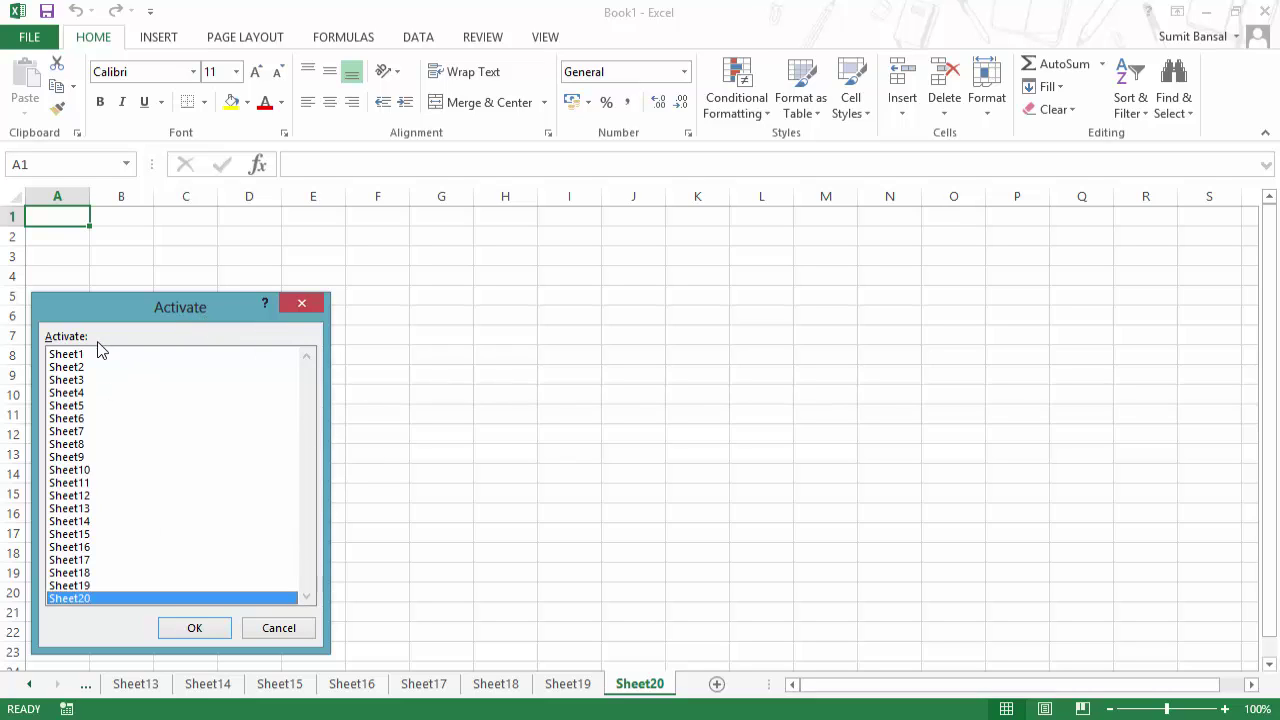
{"action": "left_click", "coordinate": [79, 446]}
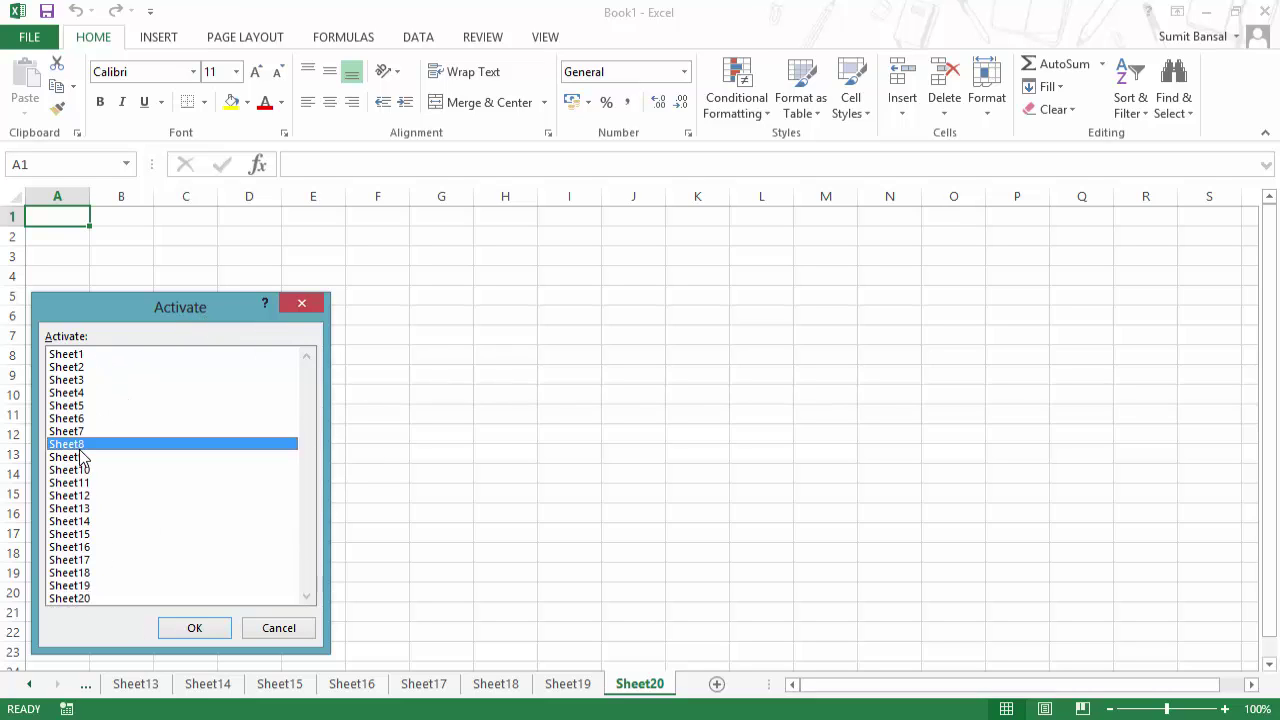
{"action": "left_click", "coordinate": [189, 629]}
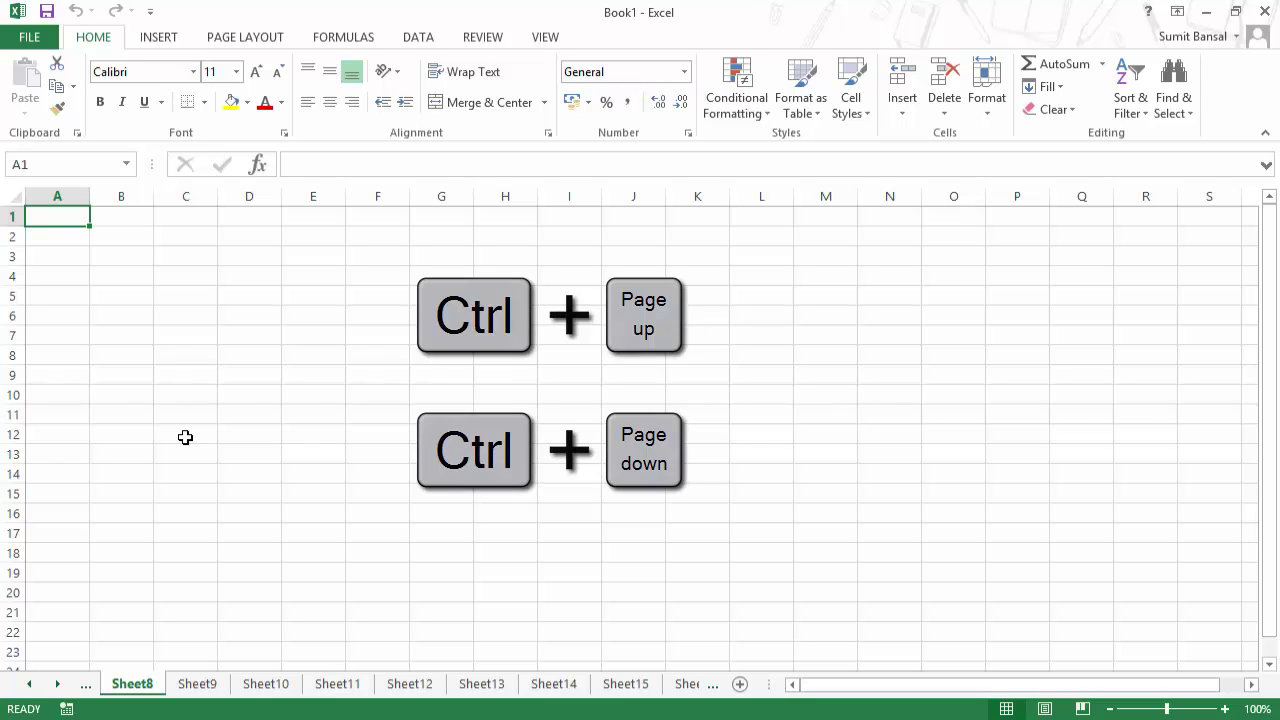
Step: Go back one worksheet to Sheet7, and from there advance sheet by sheet to Sheet13
{"action": "key", "text": "ctrl+Page_Up"}
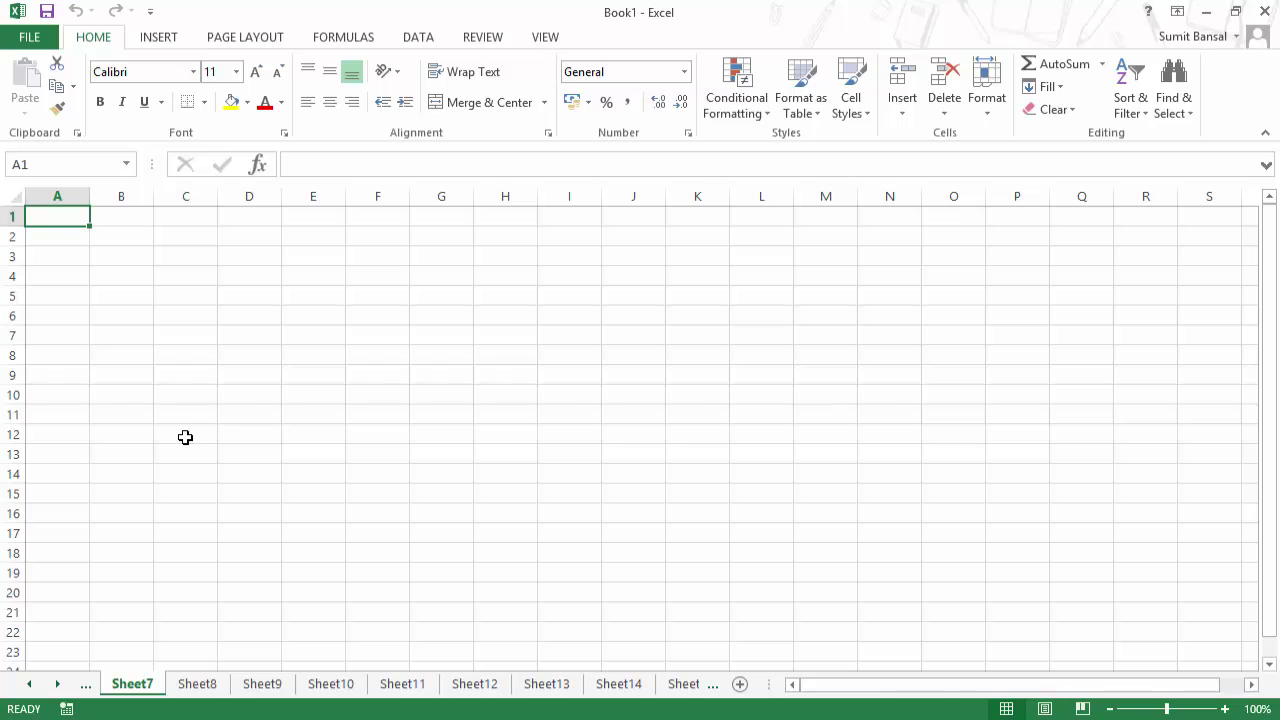
{"action": "key", "text": "ctrl+Page_Down"}
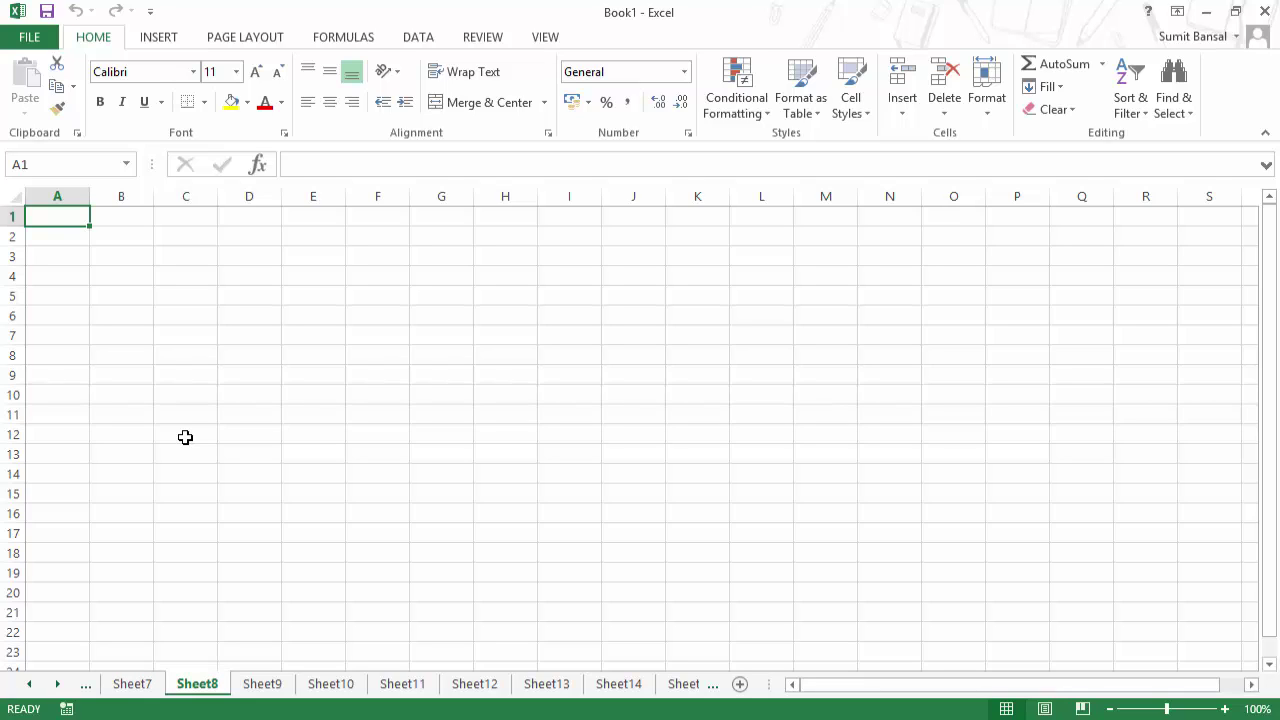
{"action": "key", "text": "ctrl+Page_Down"}
{"action": "key", "text": "ctrl+Page_Down"}
{"action": "key", "text": "ctrl+Page_Down"}
{"action": "key", "text": "ctrl+Page_Down"}
{"action": "key", "text": "ctrl+Page_Down"}
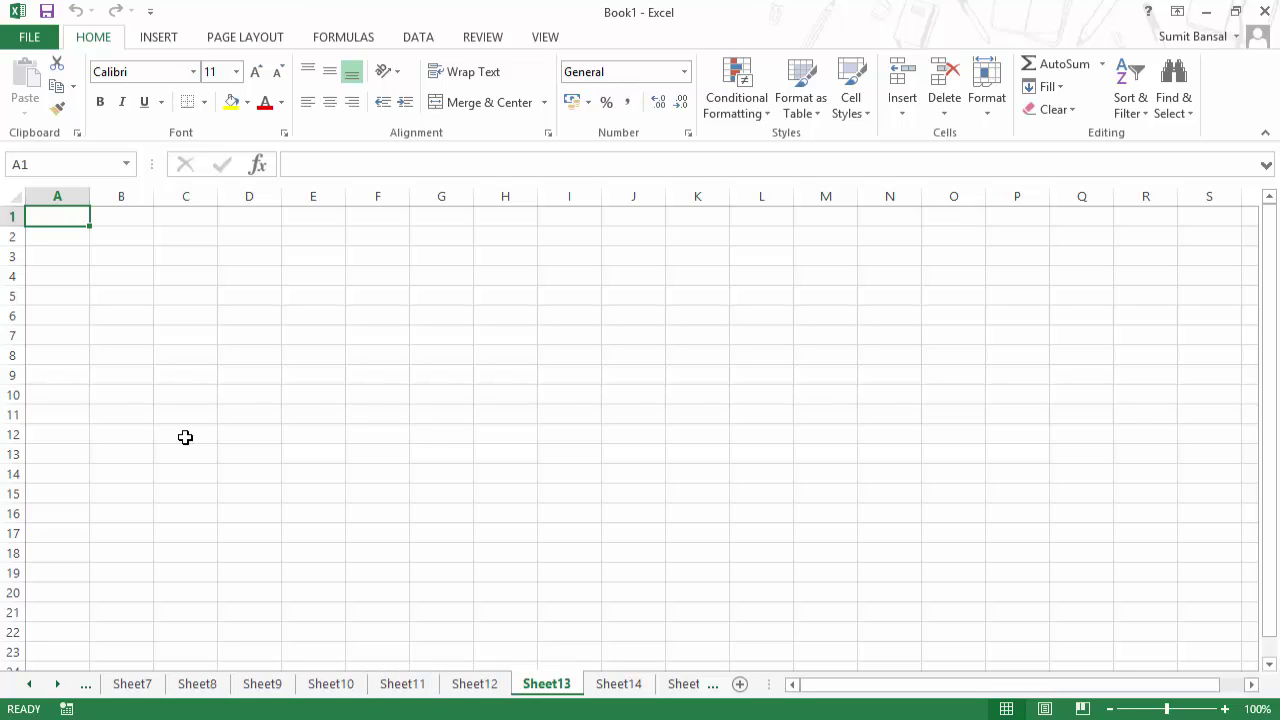
Step: Go back sheet by sheet from Sheet13 to Sheet1
{"action": "key", "text": "ctrl+Page_Up"}
{"action": "key", "text": "ctrl+Page_Up"}
{"action": "key", "text": "ctrl+Page_Up"}
{"action": "key", "text": "ctrl+Page_Up"}
{"action": "key", "text": "ctrl+Page_Up"}
{"action": "key", "text": "ctrl+Page_Up"}
{"action": "key", "text": "ctrl+Page_Up"}
{"action": "key", "text": "ctrl+Page_Up"}
{"action": "key", "text": "ctrl+Page_Up"}
{"action": "key", "text": "ctrl+Page_Up"}
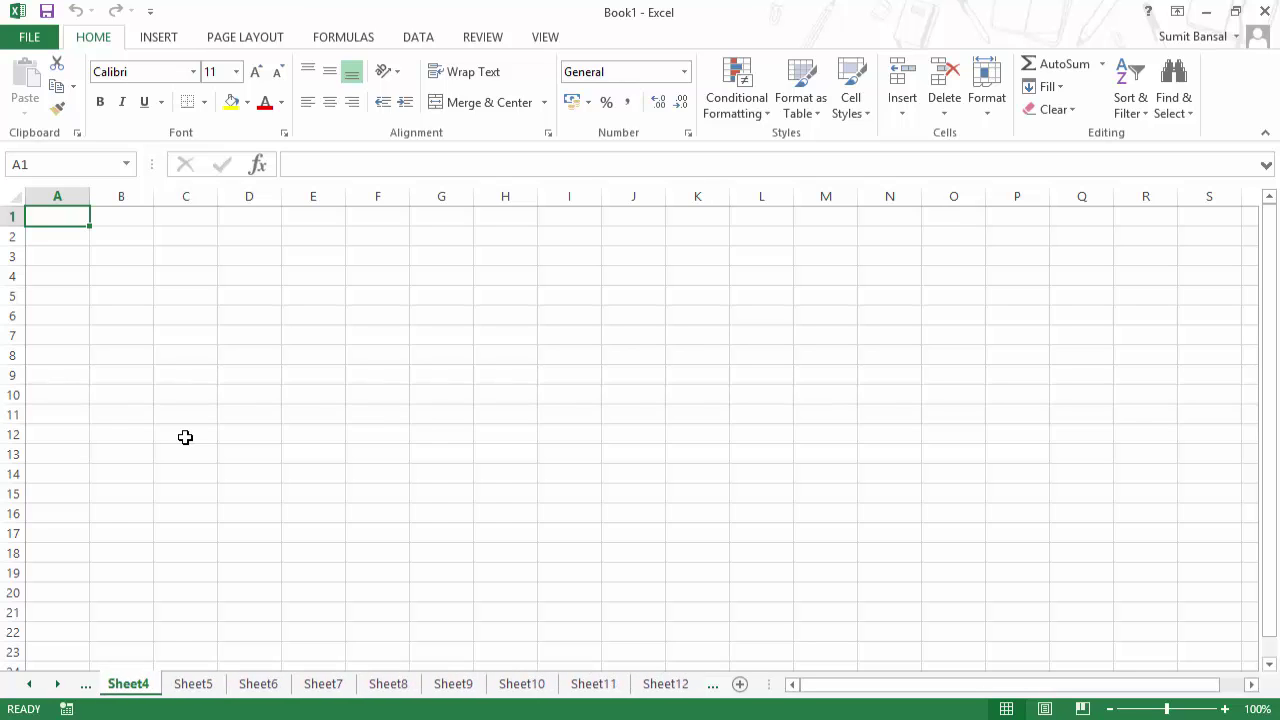
{"action": "key", "text": "ctrl+Page_Up"}
{"action": "key", "text": "ctrl+Page_Up"}
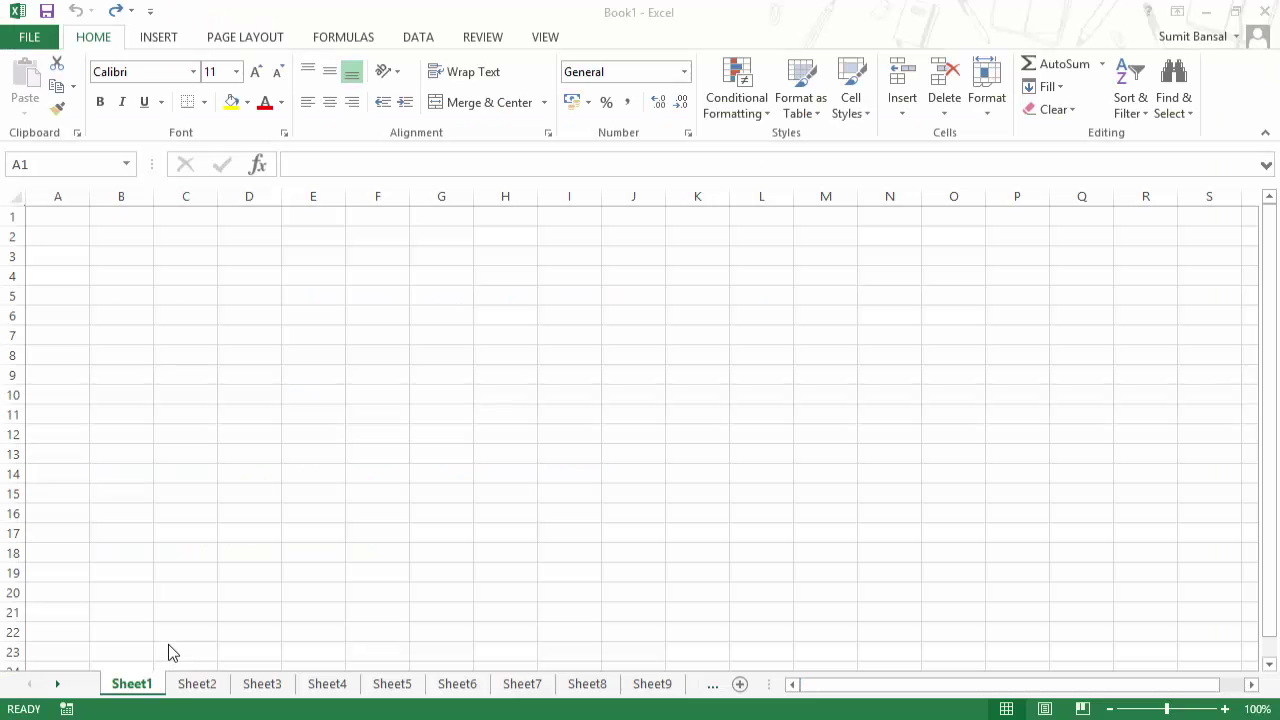
Step: Rename Sheet1 as "Video 5 Demo"
{"action": "double_click", "coordinate": [135, 684]}
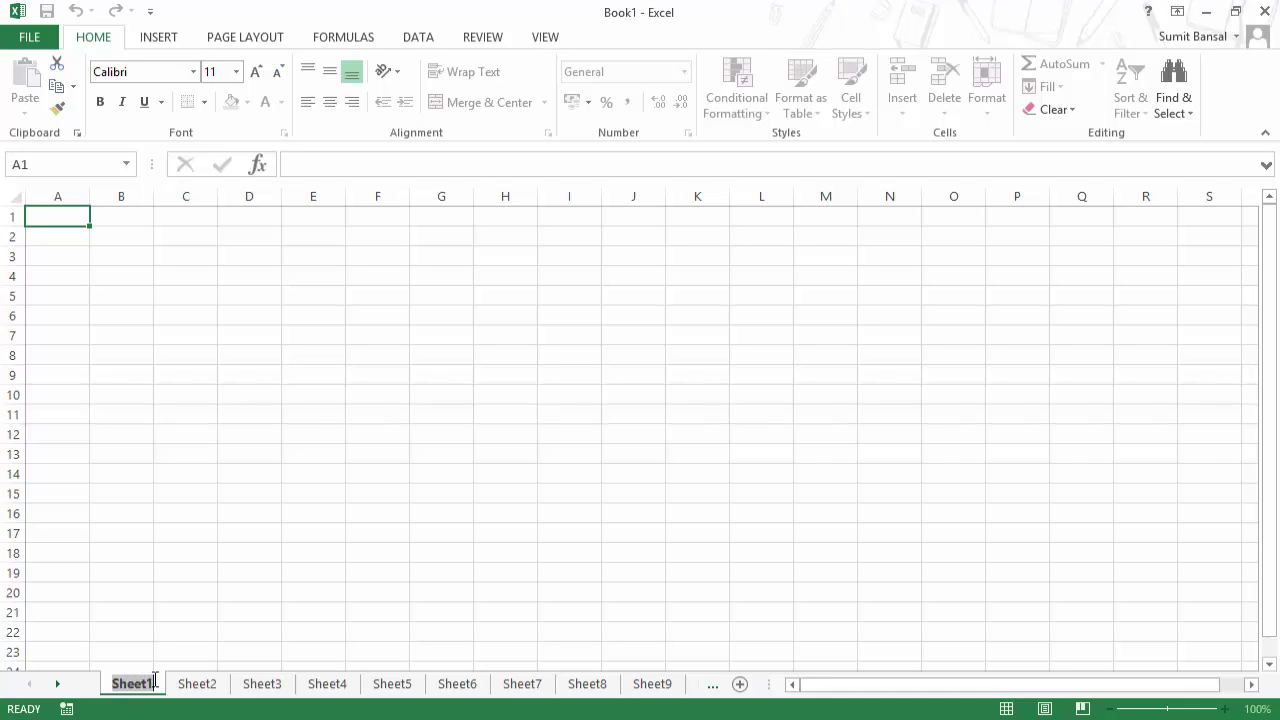
{"action": "type", "text": "Video 1 Demo"}
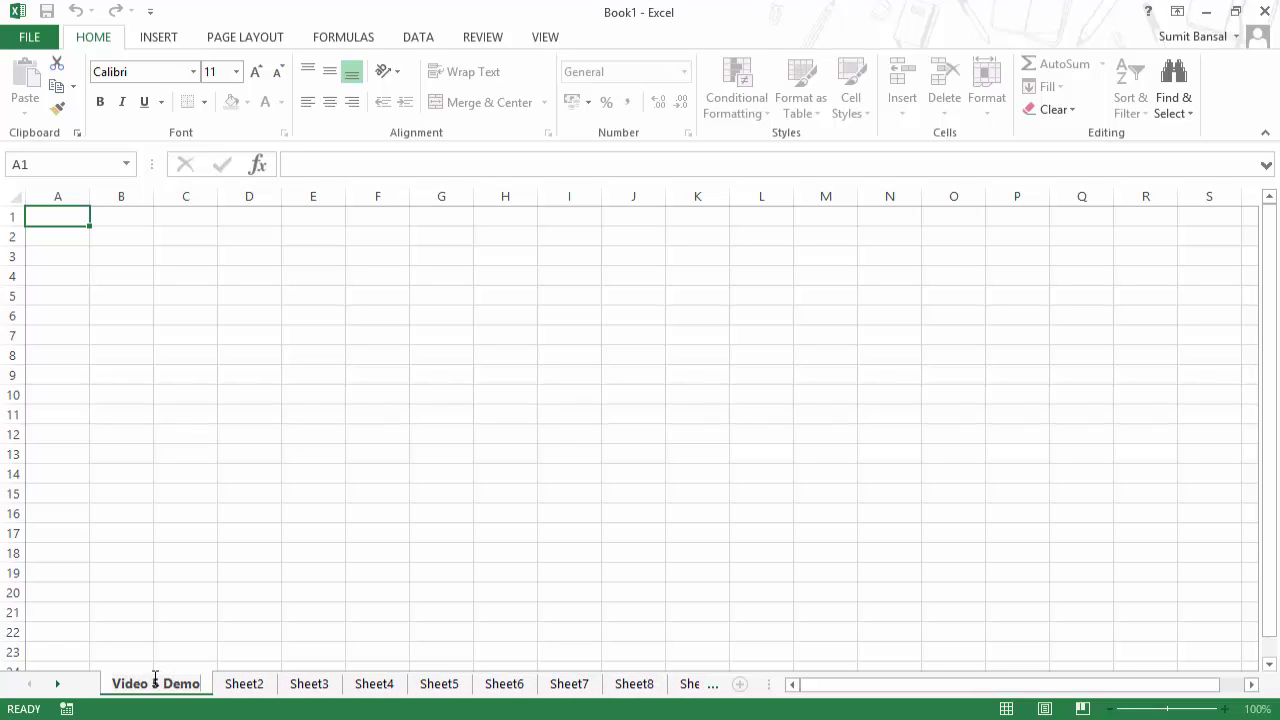
{"action": "left_click", "coordinate": [65, 518]}
Step: Give the Video 5 Demo worksheet an orange tab color from the theme colors
{"action": "left_click", "coordinate": [240, 688]}
{"action": "left_click", "coordinate": [193, 690]}
{"action": "right_click", "coordinate": [192, 689]}
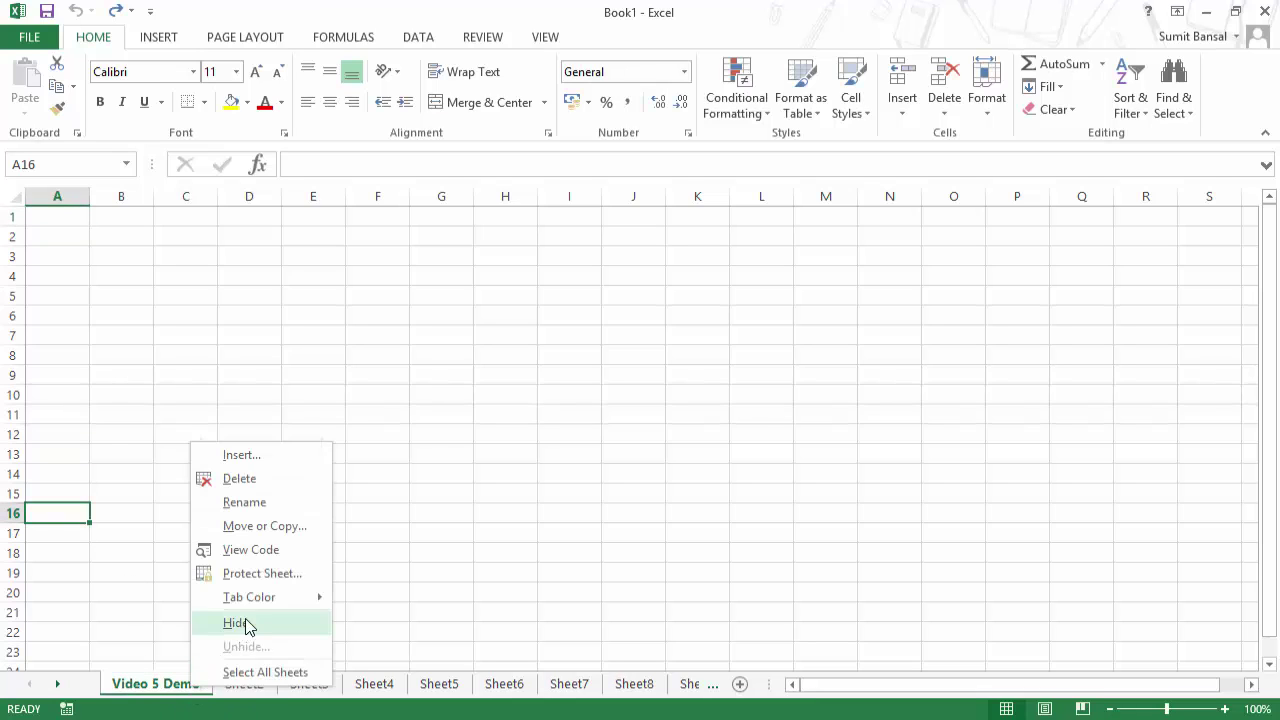
{"action": "mouse_move", "coordinate": [268, 598]}
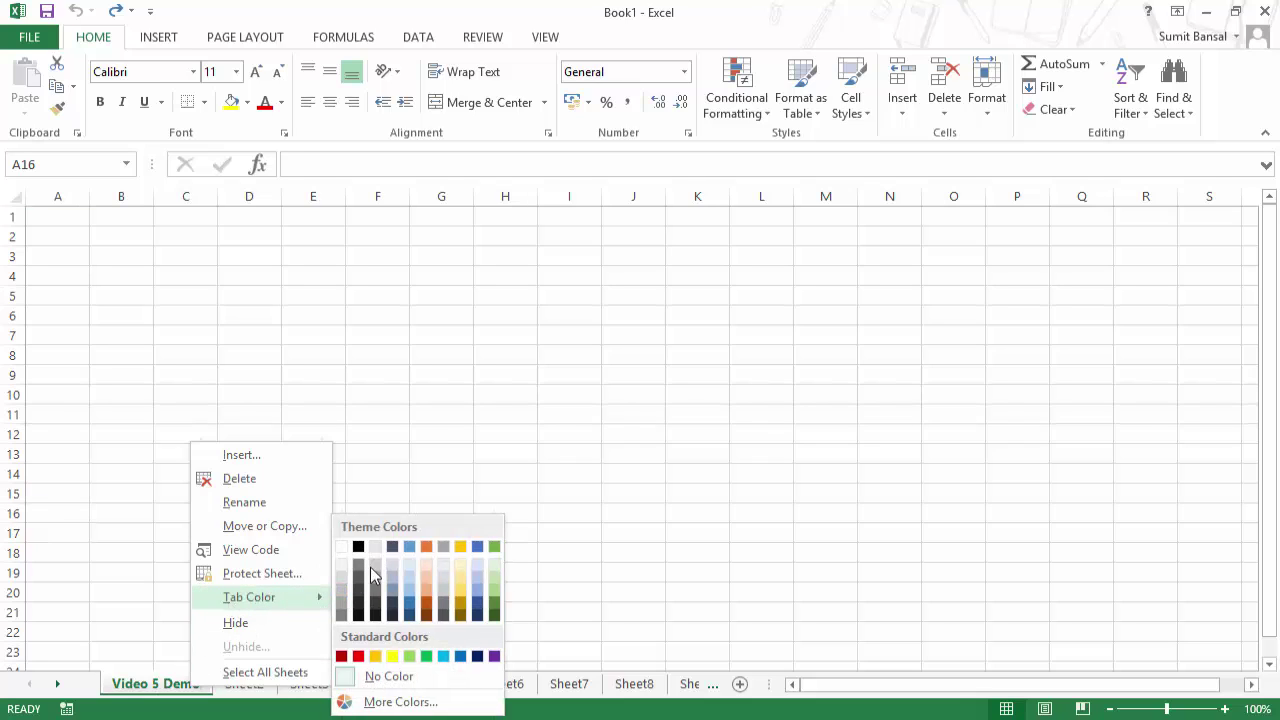
{"action": "left_click", "coordinate": [429, 607]}
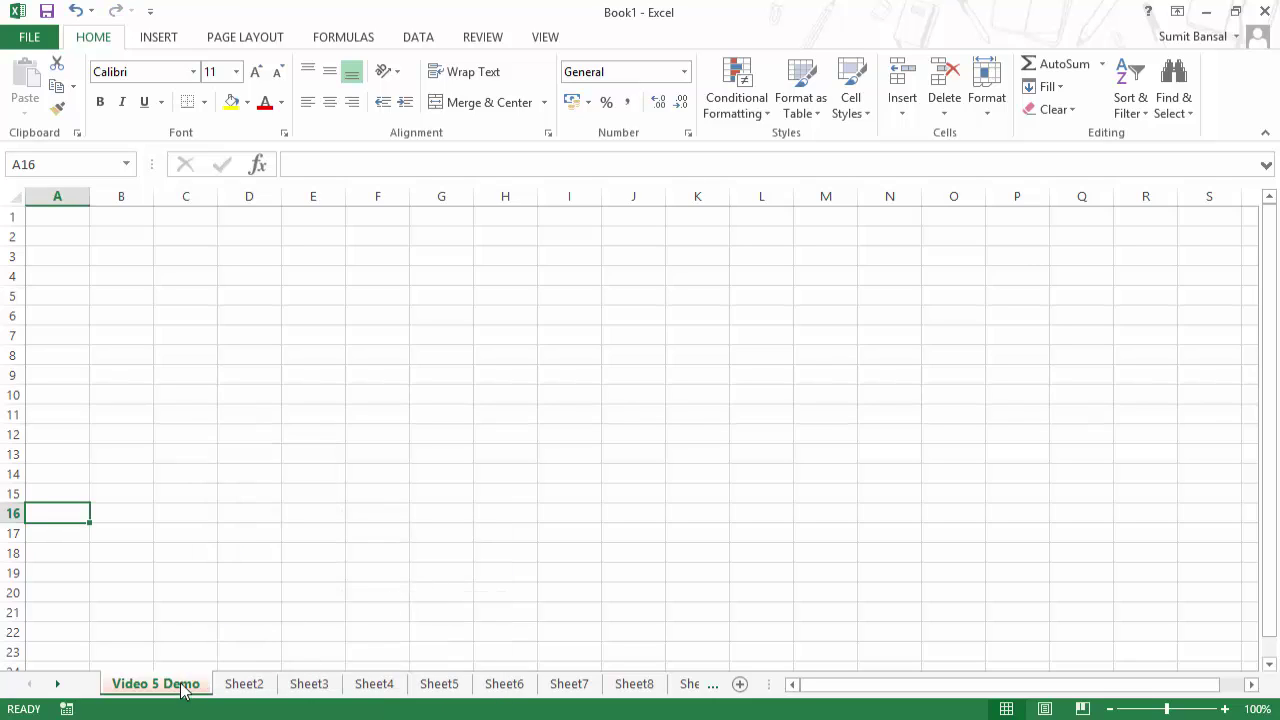
Step: Give the Sheet2 worksheet a blue tab color from the theme colors, and return to the Video 5 Demo sheet
{"action": "left_click", "coordinate": [246, 688]}
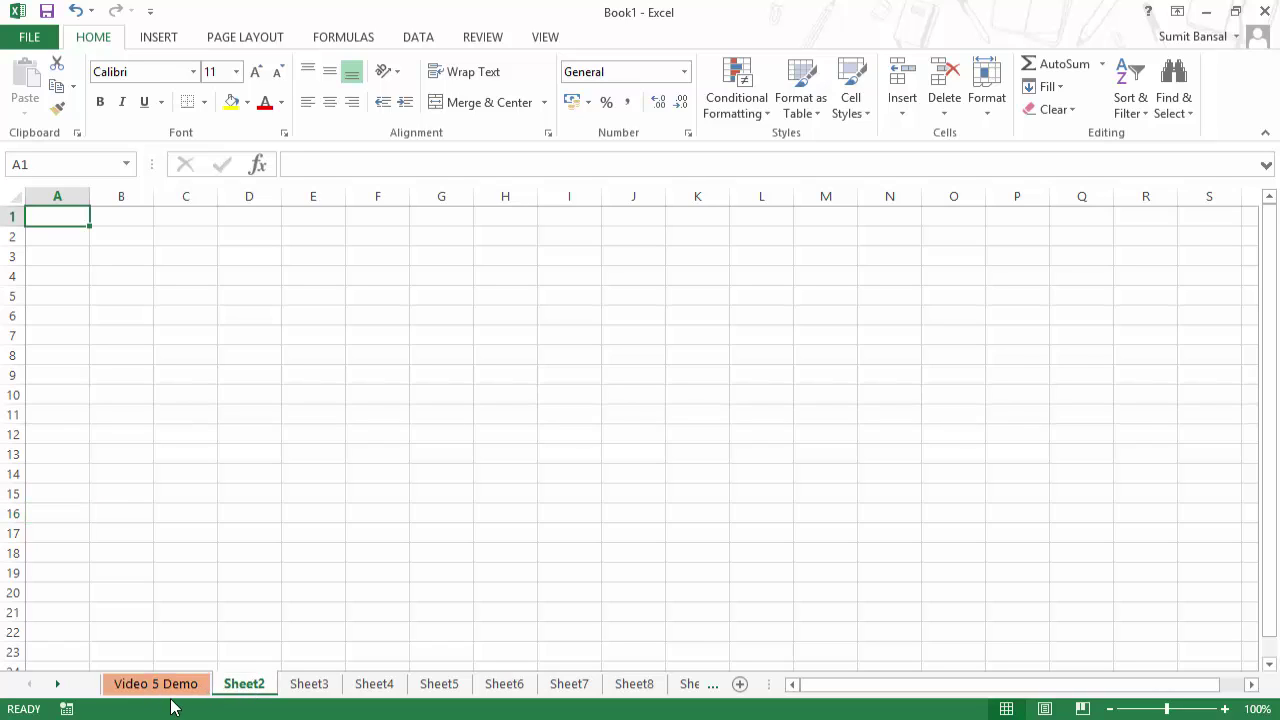
{"action": "right_click", "coordinate": [236, 686]}
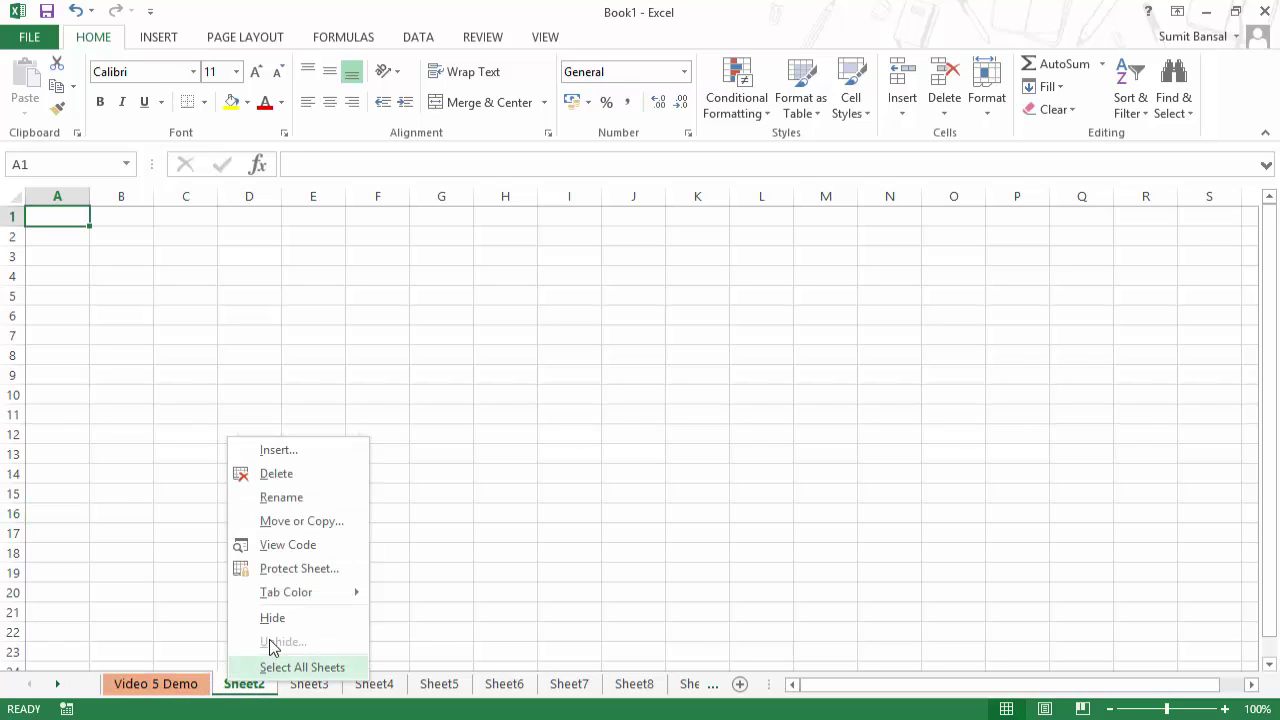
{"action": "left_click", "coordinate": [444, 596]}
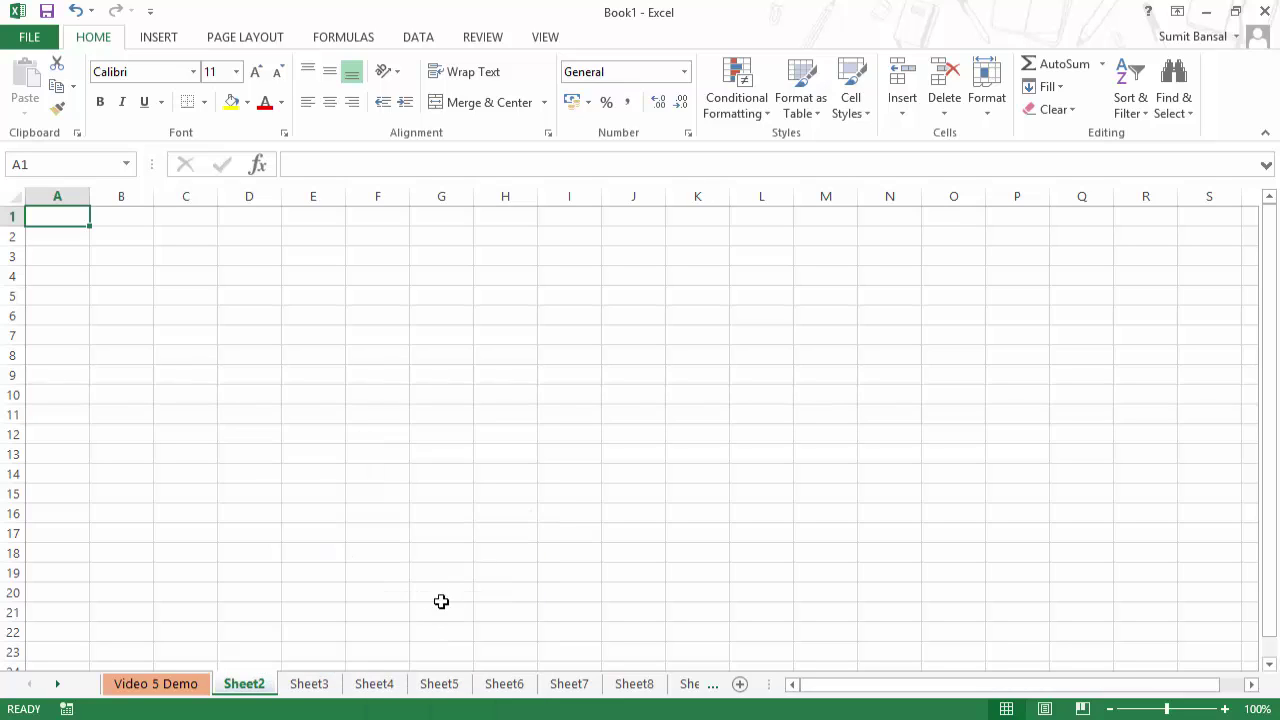
{"action": "left_click", "coordinate": [286, 687]}
{"action": "left_click", "coordinate": [245, 687]}
{"action": "left_click", "coordinate": [171, 686]}
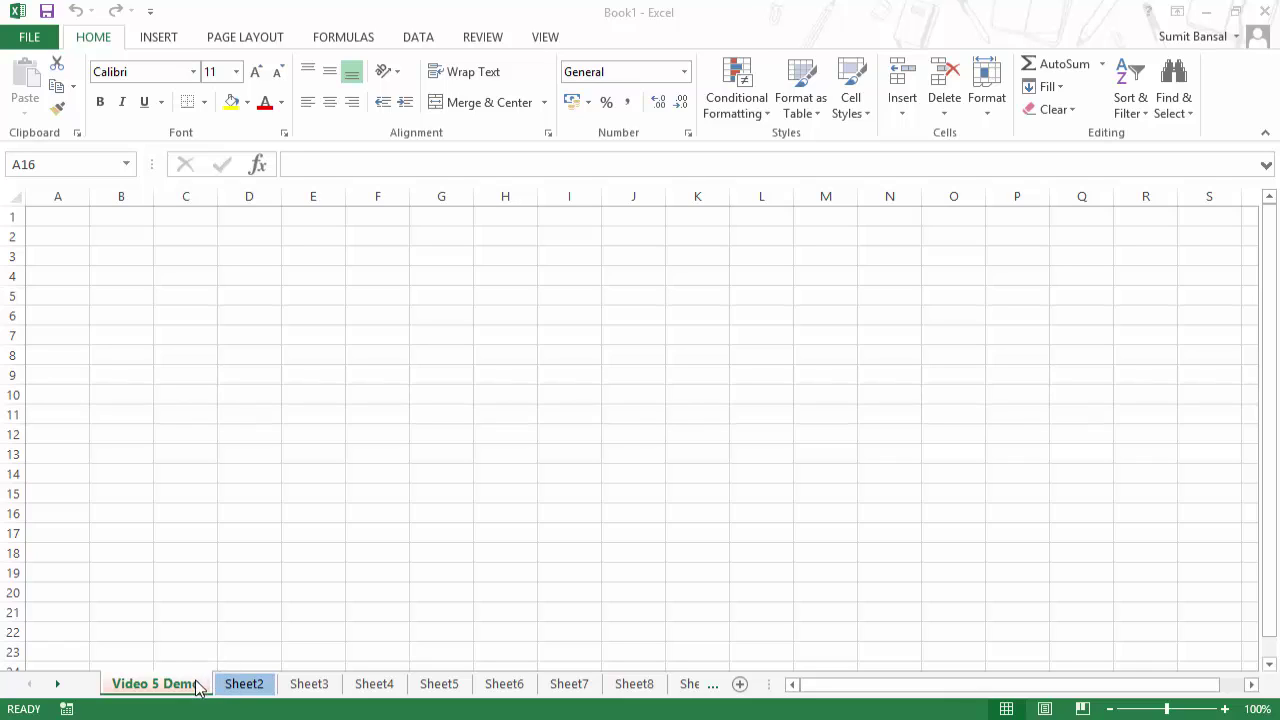
Step: Add two blank worksheets in a row between Video 5 Demo and Sheet2
{"action": "left_click", "coordinate": [762, 701]}
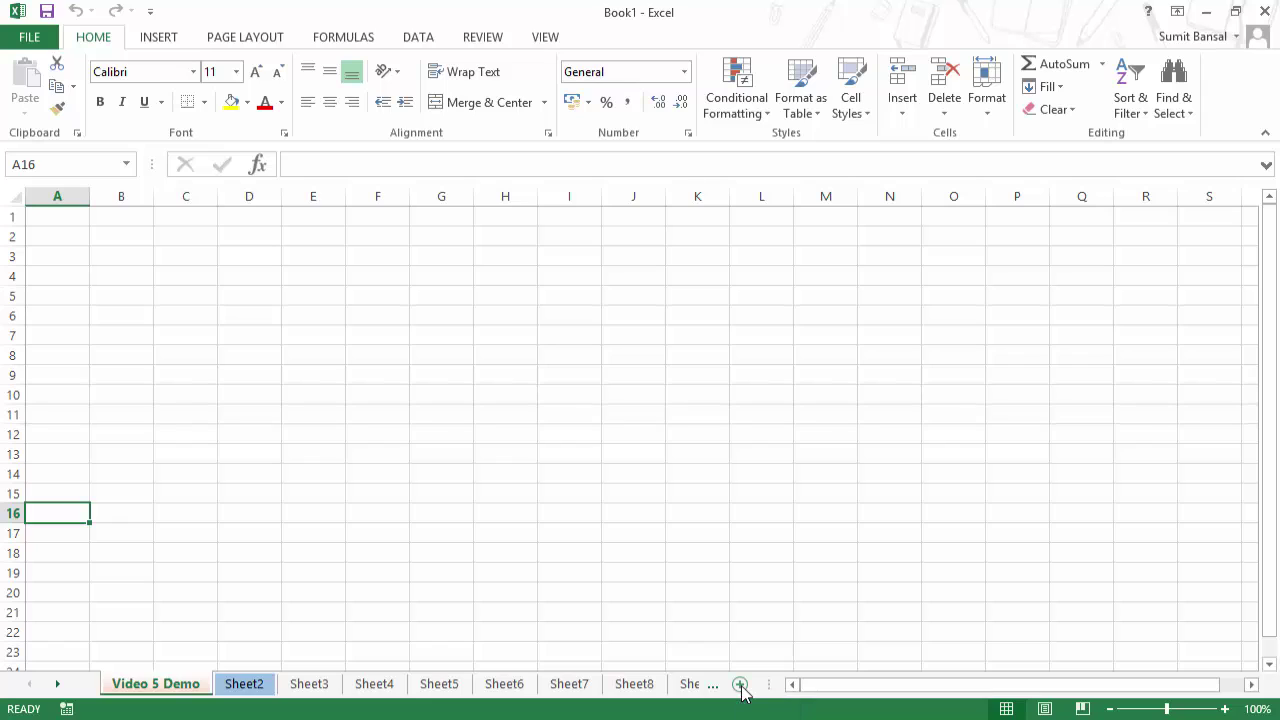
{"action": "left_click", "coordinate": [740, 686]}
{"action": "mouse_move", "coordinate": [266, 688]}
{"action": "left_mouse_down"}
{"action": "mouse_move", "coordinate": [150, 688]}
{"action": "mouse_move", "coordinate": [268, 686]}
{"action": "left_mouse_up"}
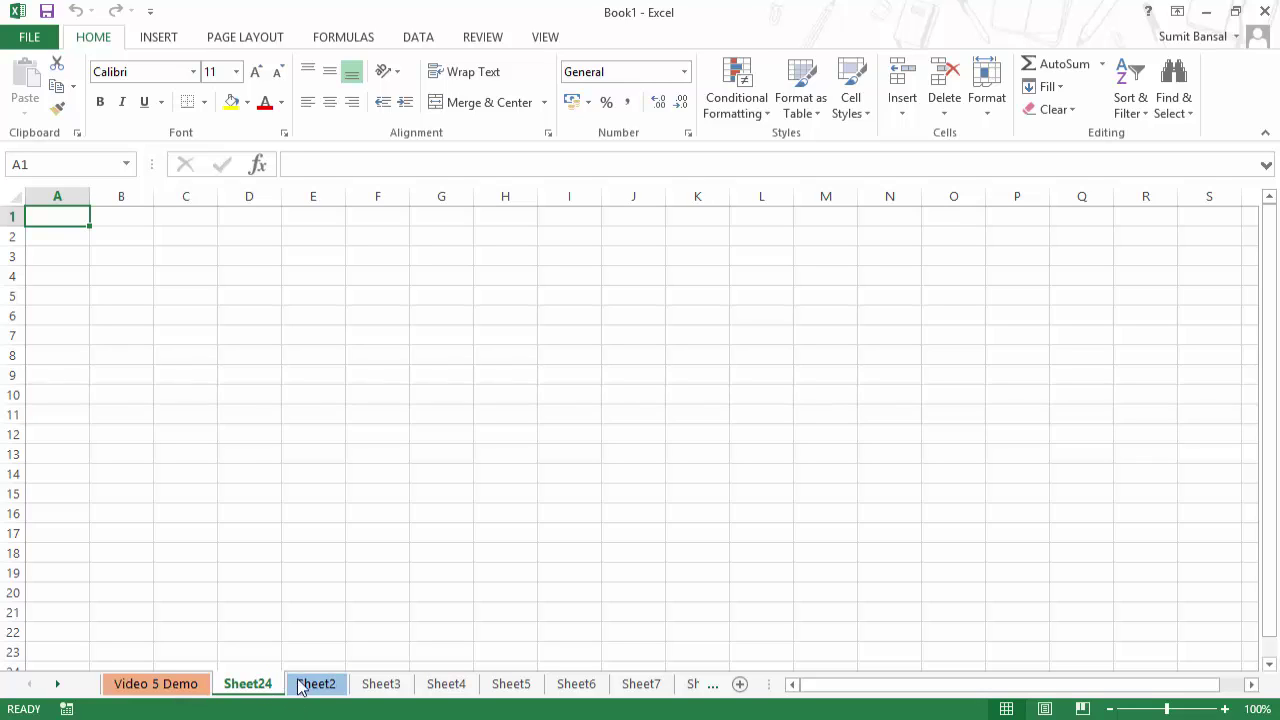
{"action": "left_click", "coordinate": [741, 685]}
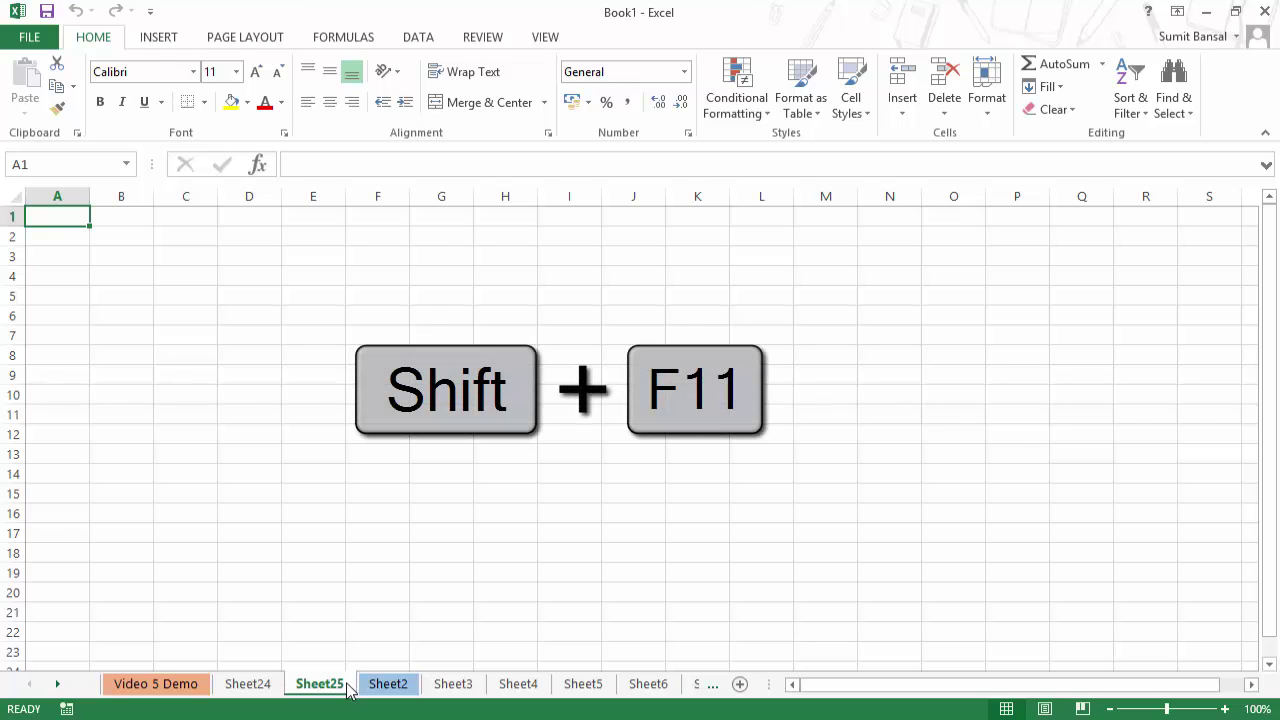
Step: Insert two more blank worksheets, each before the active sheet, choosing the Worksheet type for the second one
{"action": "key", "text": "shift+F11"}
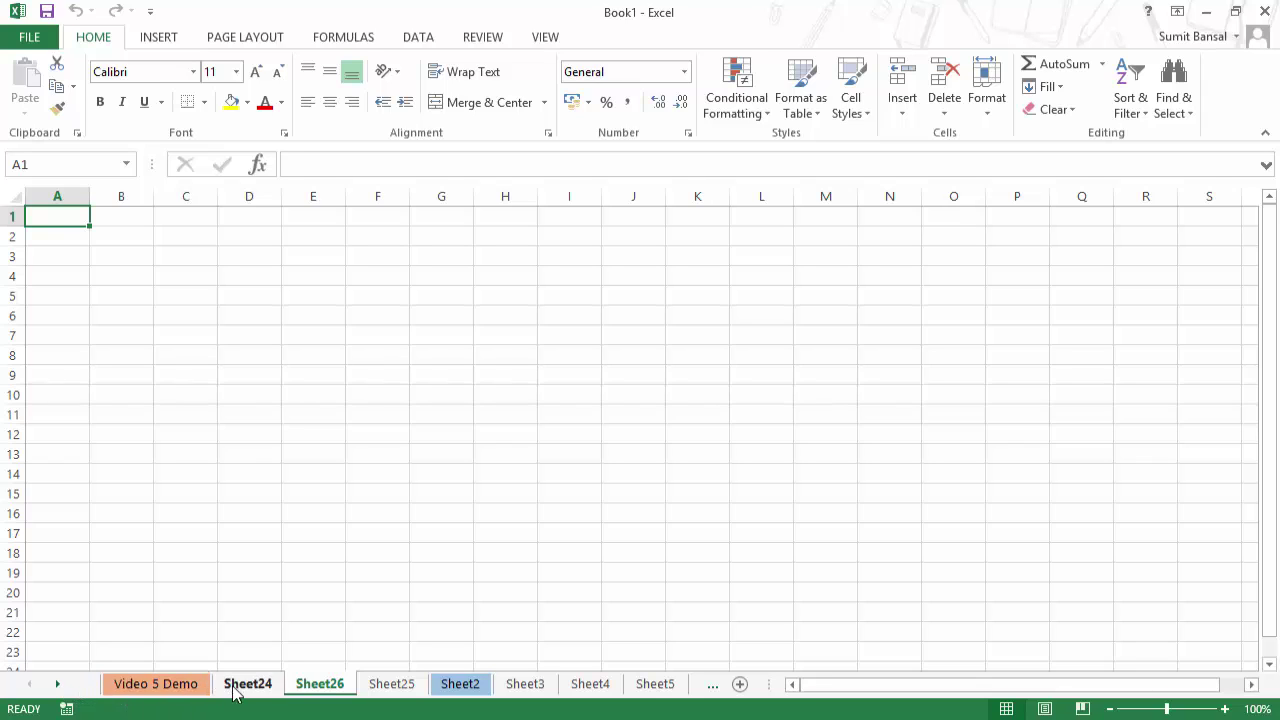
{"action": "right_click", "coordinate": [319, 691]}
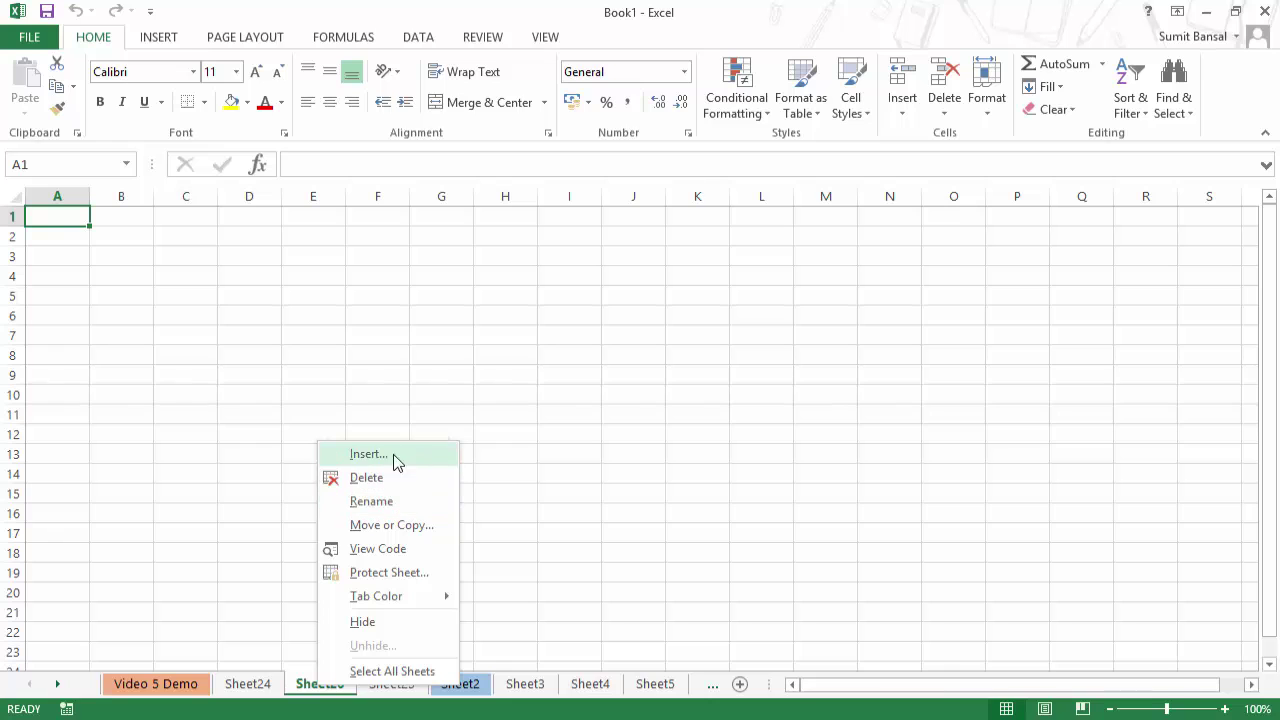
{"action": "left_click_drag", "start_coordinate": [462, 280], "coordinate": [645, 253]}
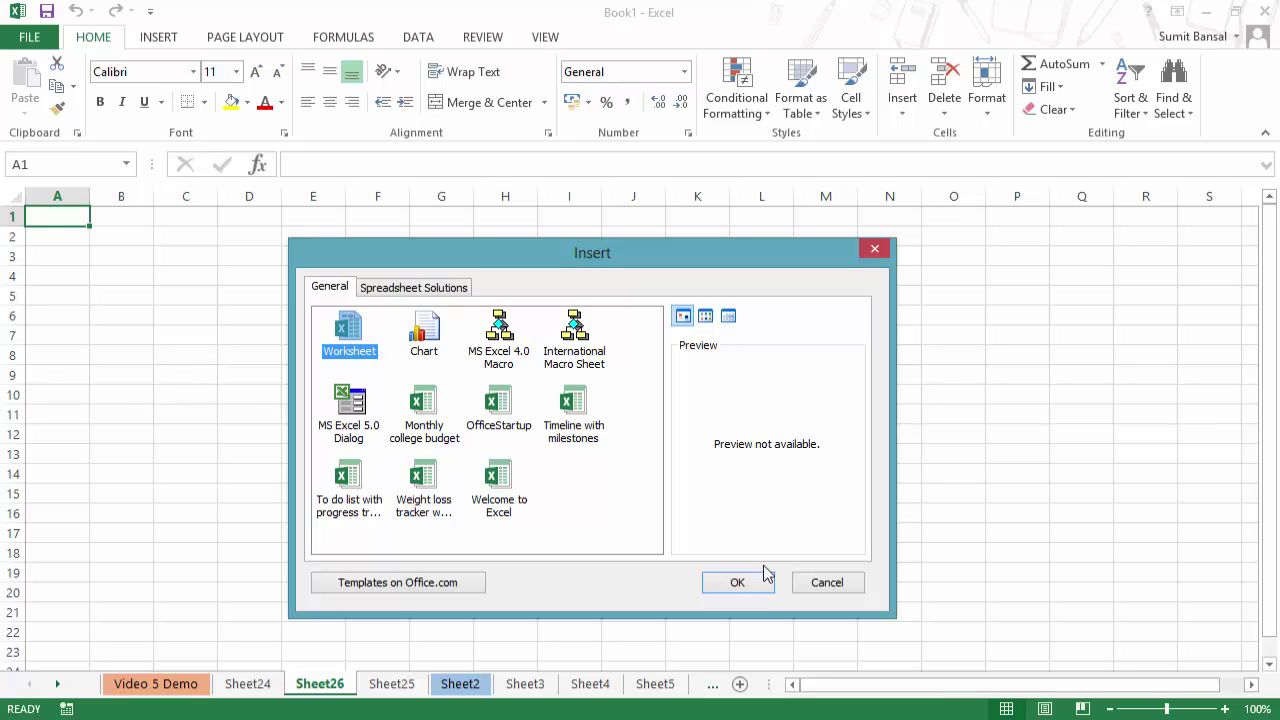
{"action": "left_click", "coordinate": [738, 583]}
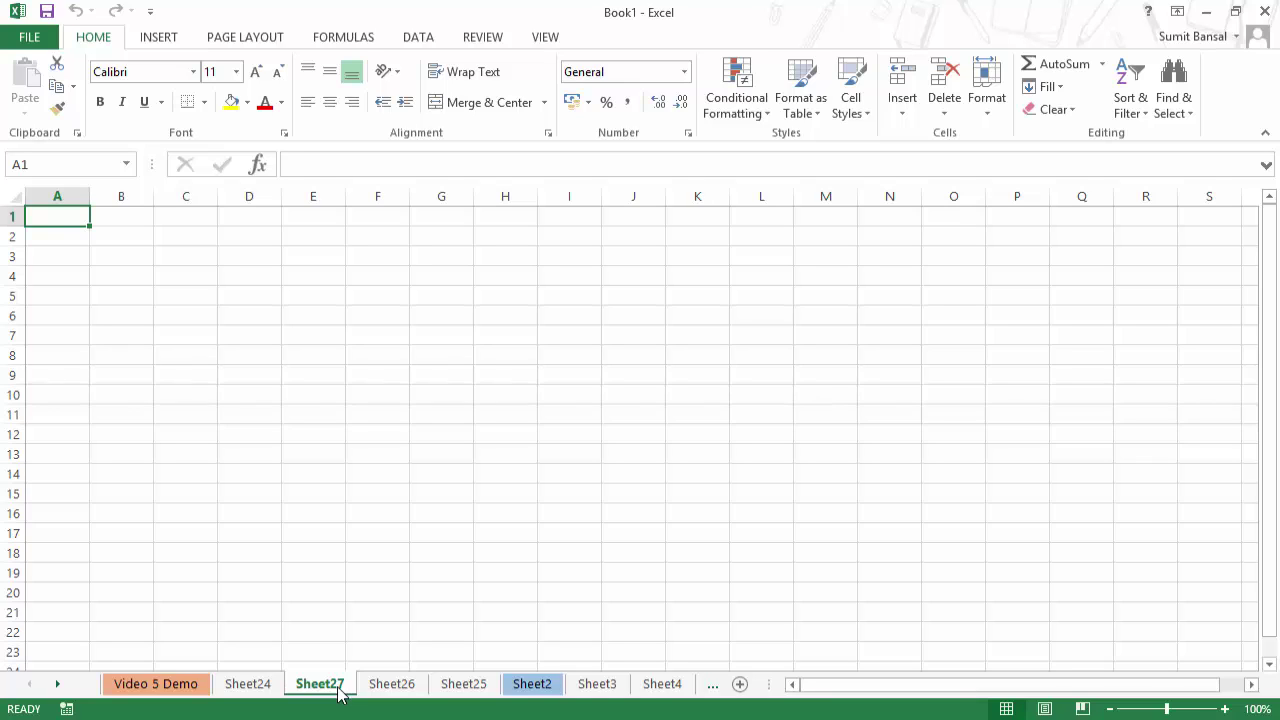
Step: Delete the worksheets Sheet27 and Sheet26
{"action": "right_click", "coordinate": [330, 690]}
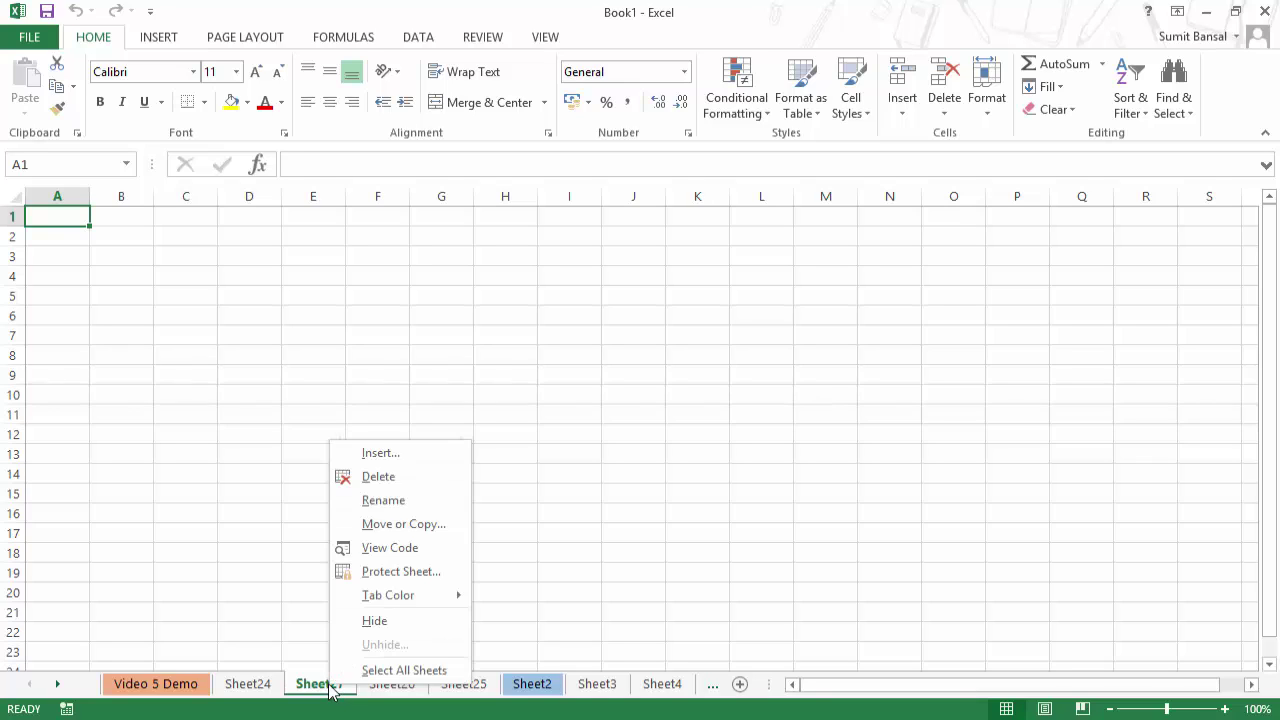
{"action": "left_click", "coordinate": [402, 476]}
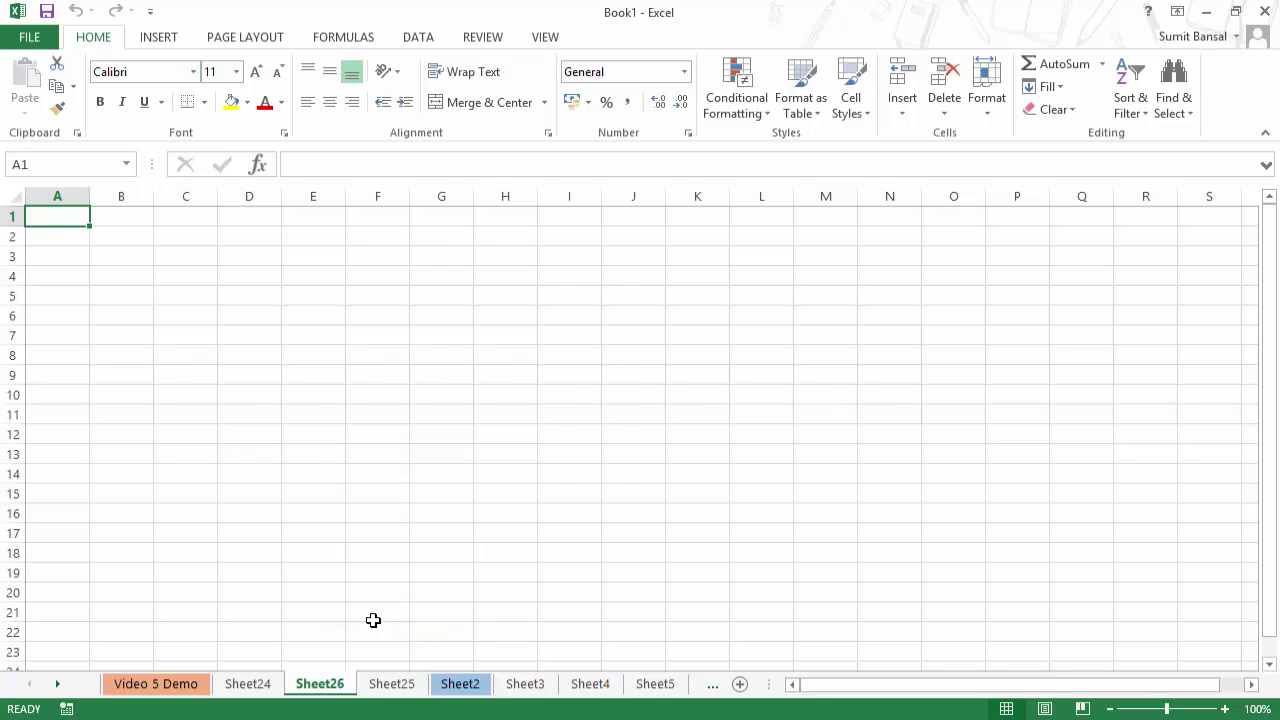
{"action": "right_click", "coordinate": [332, 688]}
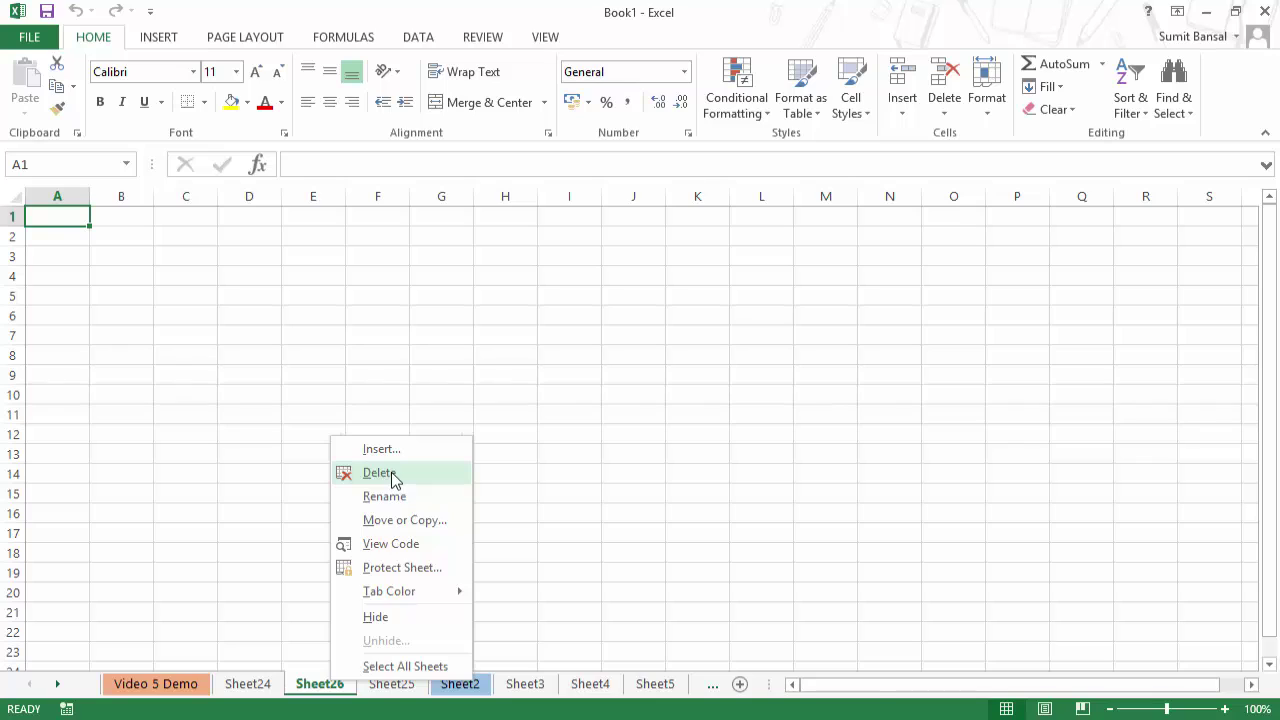
{"action": "key", "text": "Escape"}
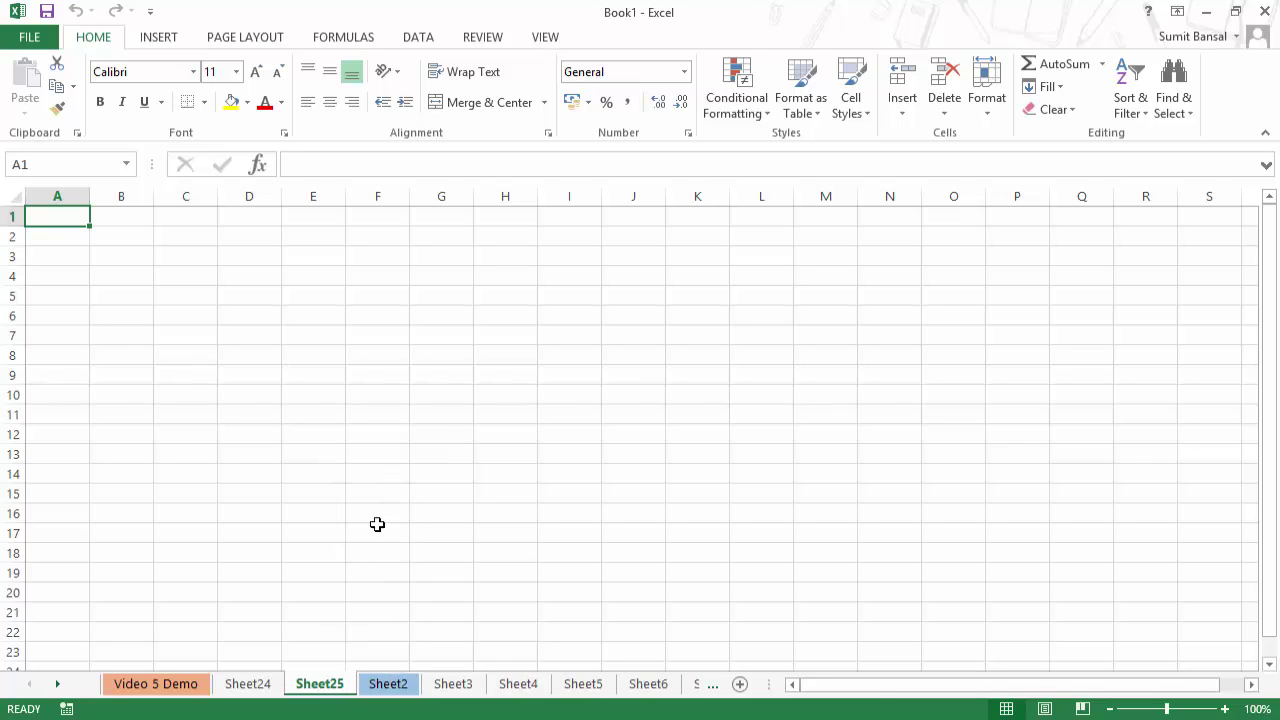
Step: Delete the active worksheet, Sheet25, using the Delete Sheet command
{"action": "left_click", "coordinate": [201, 356]}
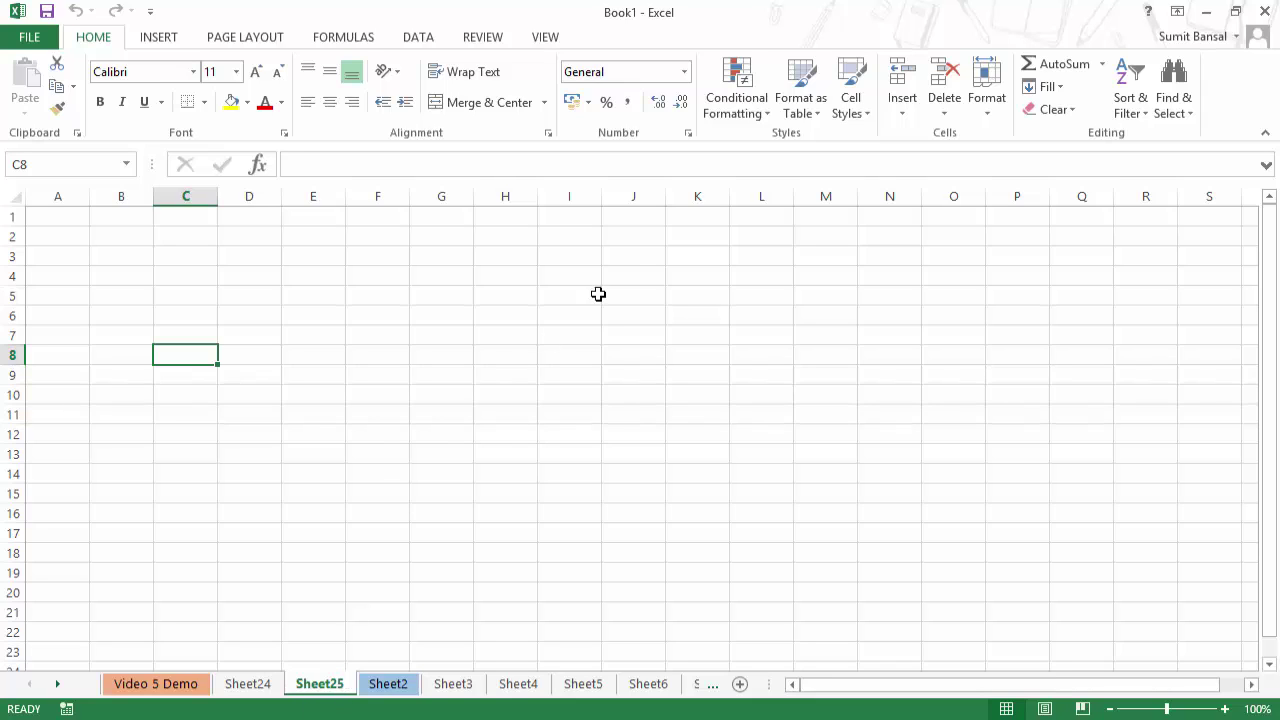
{"action": "left_click", "coordinate": [948, 112]}
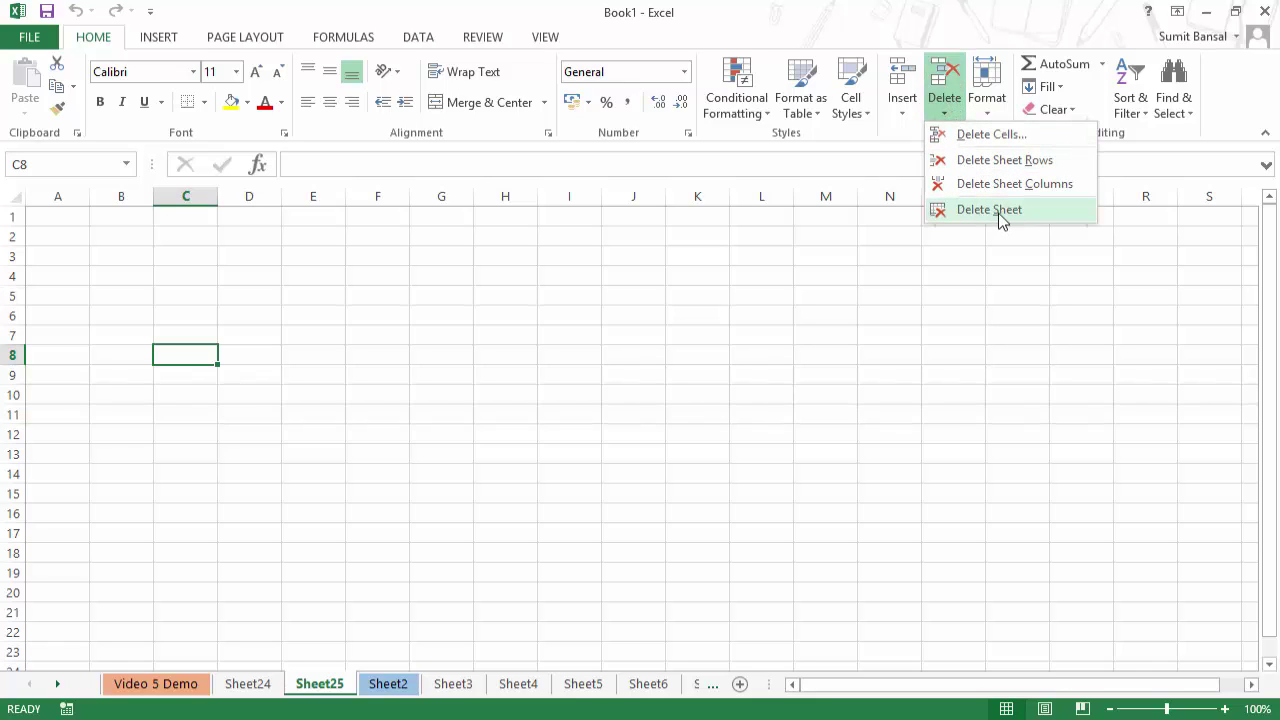
{"action": "left_click", "coordinate": [995, 210]}
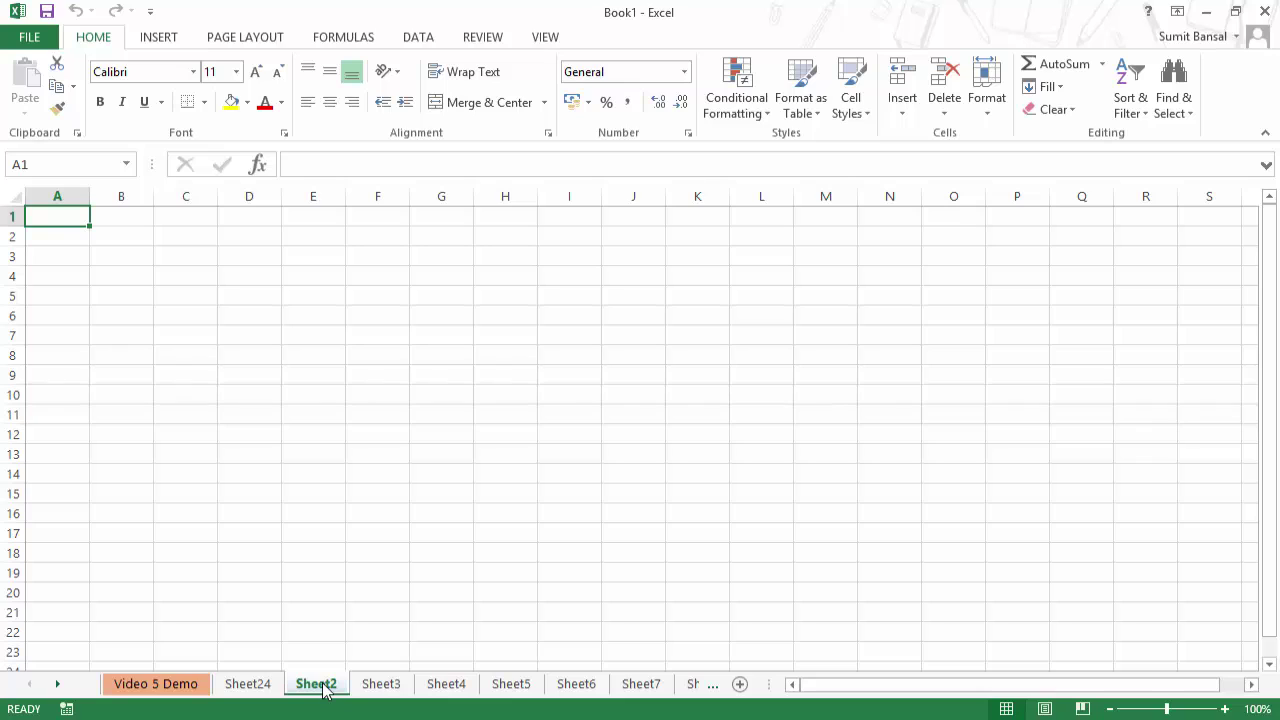
Step: Group the worksheets Sheet2, Sheet3 and Sheet4 and delete them together
{"action": "left_click", "coordinate": [380, 688], "text": "ctrl"}
{"action": "left_click", "coordinate": [443, 688], "text": "ctrl"}
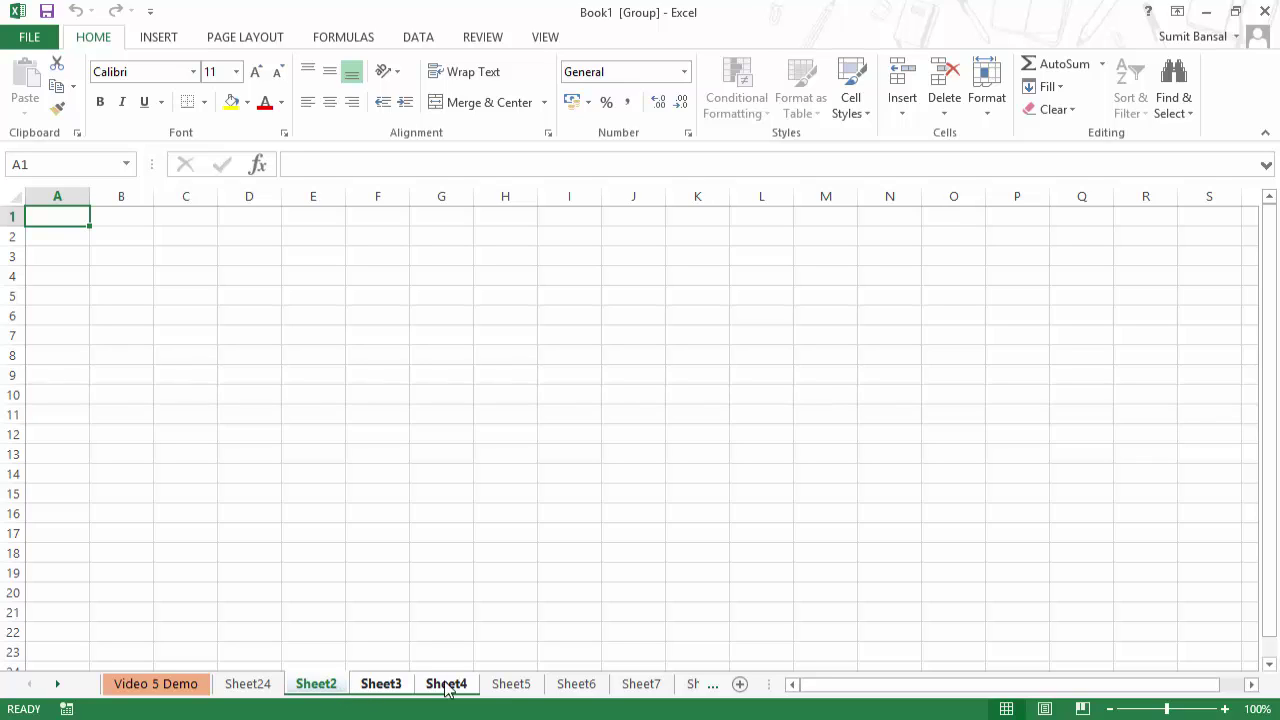
{"action": "right_click", "coordinate": [374, 686]}
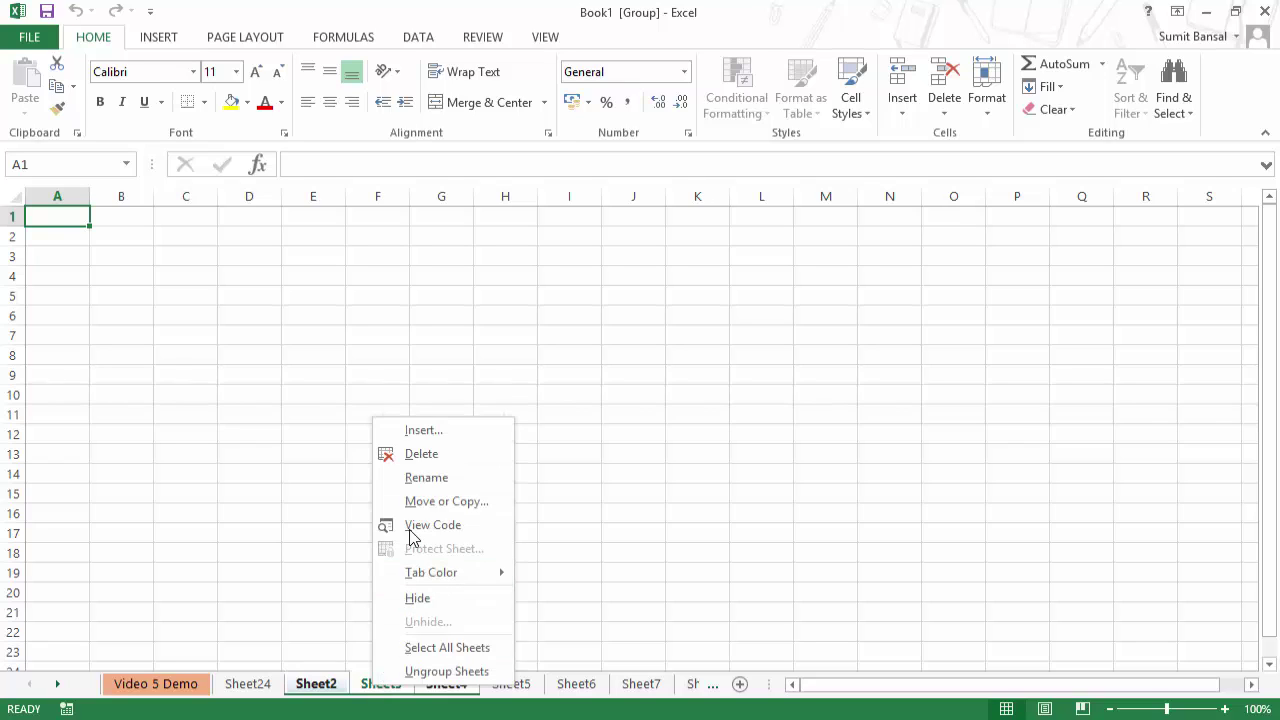
{"action": "left_click", "coordinate": [420, 454]}
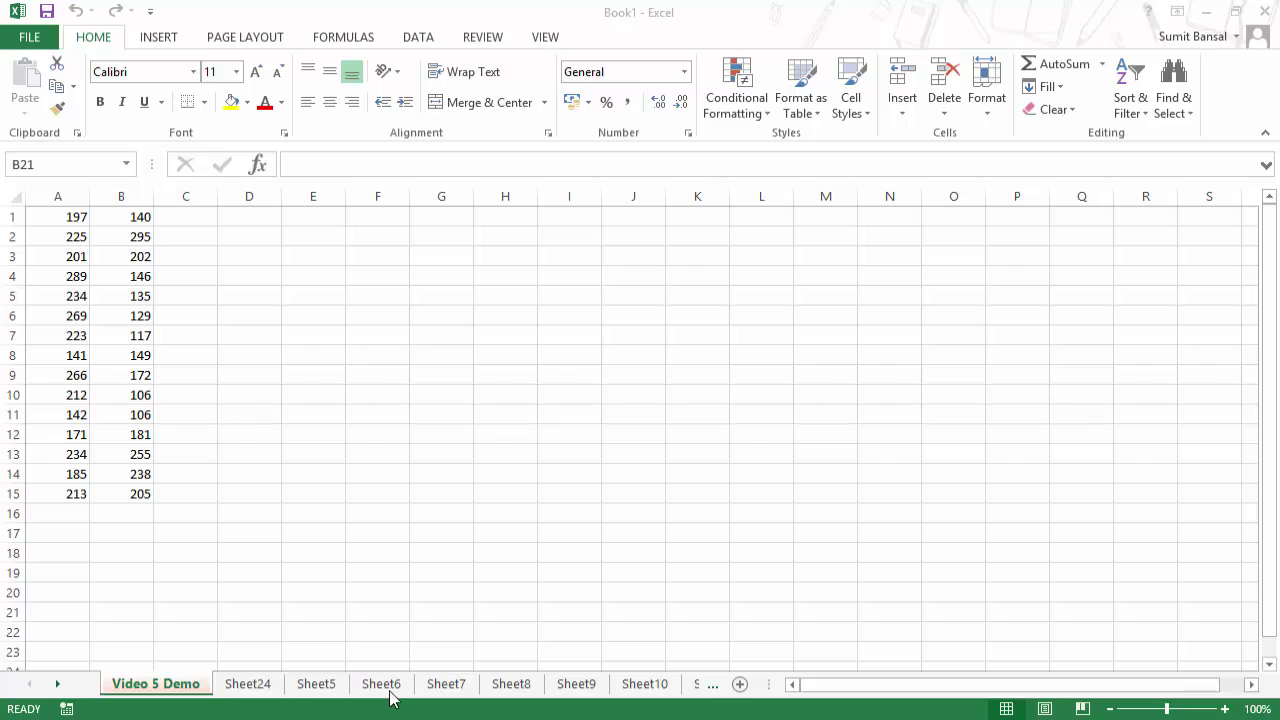
Step: Move the Video 5 Demo sheet a few places along the sheet order and return it to the first position
{"action": "left_click", "coordinate": [160, 690]}
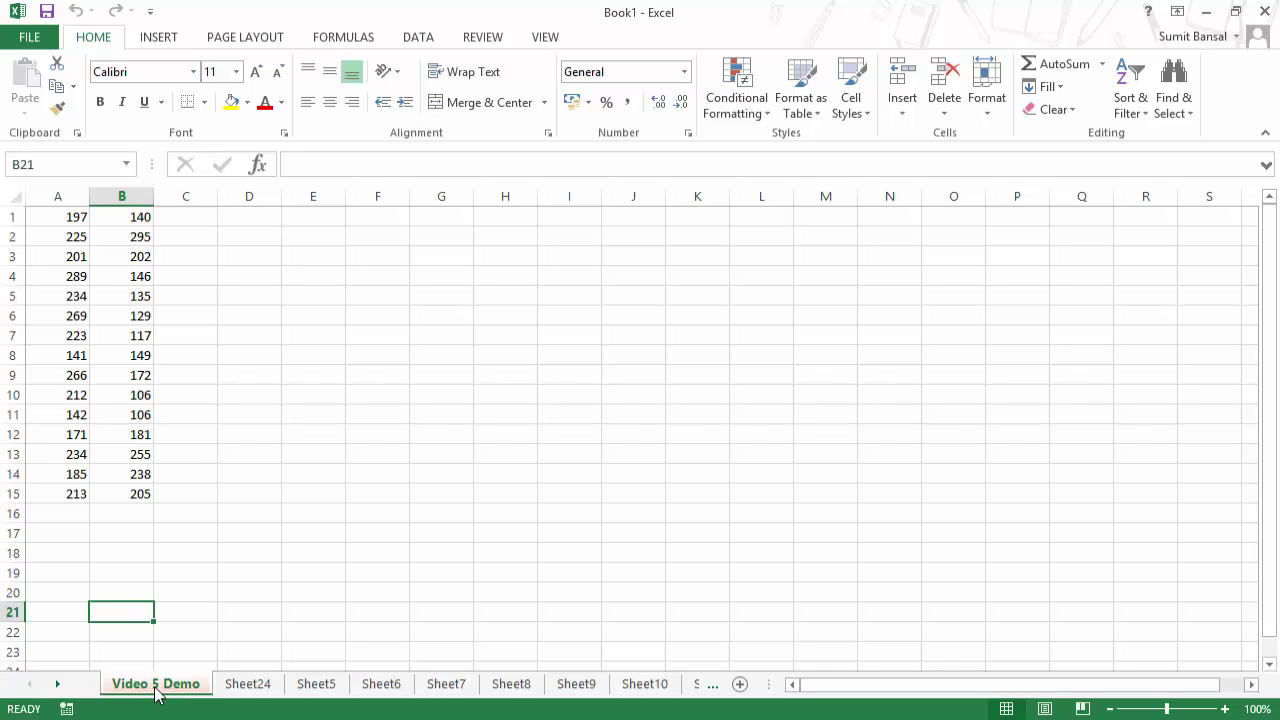
{"action": "left_click_drag", "start_coordinate": [157, 693], "coordinate": [420, 686]}
{"action": "left_click_drag", "start_coordinate": [420, 686], "coordinate": [120, 682]}
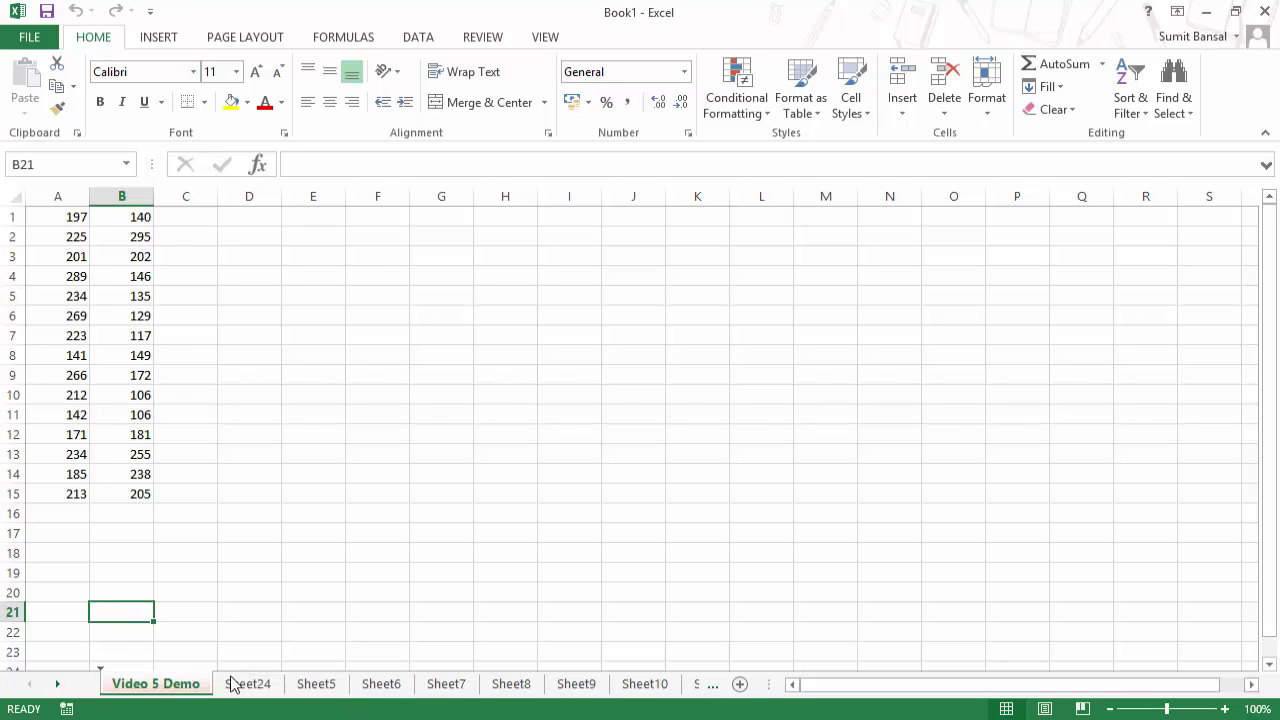
Step: Move the Video 5 Demo sheet before Sheet7 within Book1 using Move or Copy, and return it to the first position
{"action": "right_click", "coordinate": [172, 686]}
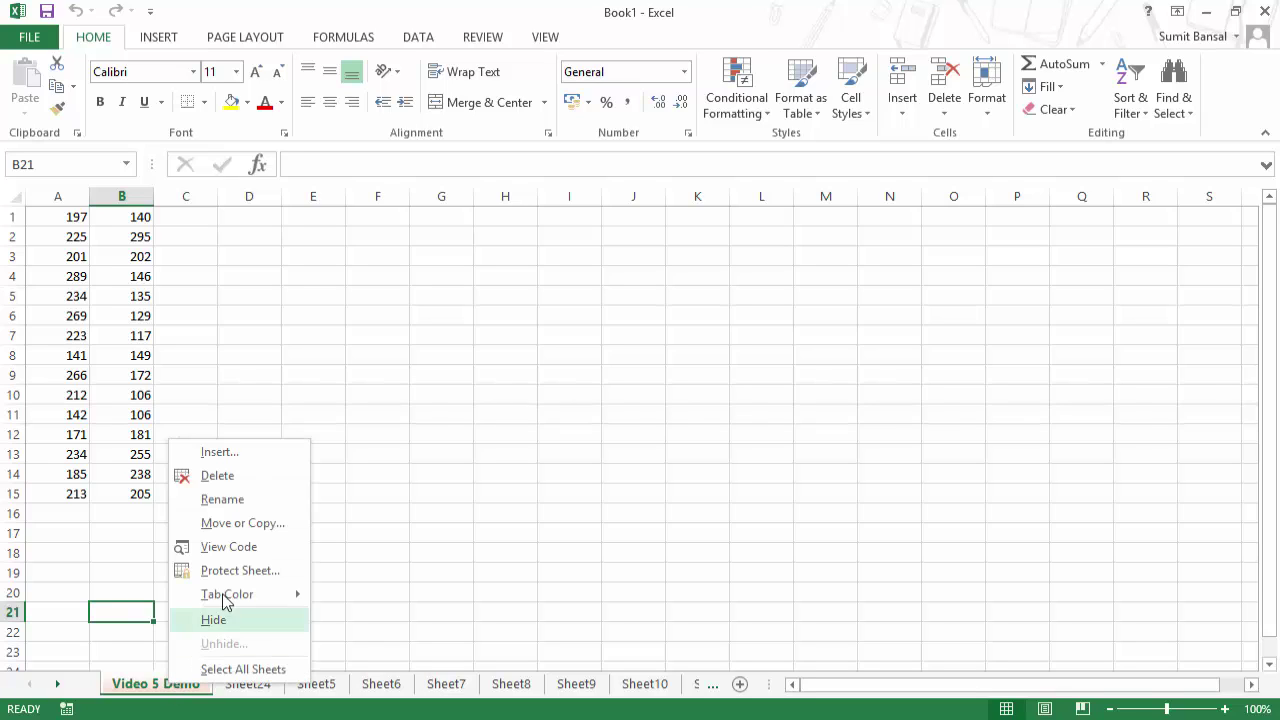
{"action": "left_click", "coordinate": [235, 525]}
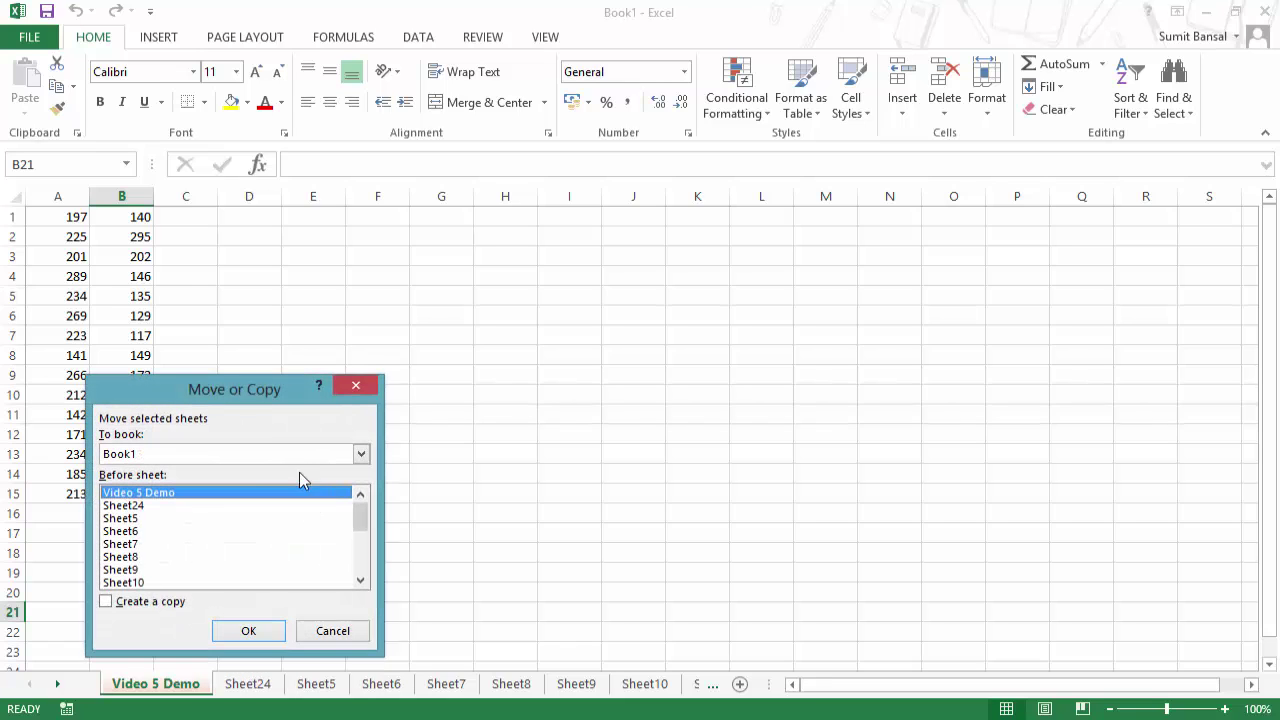
{"action": "left_click_drag", "start_coordinate": [255, 390], "coordinate": [398, 384]}
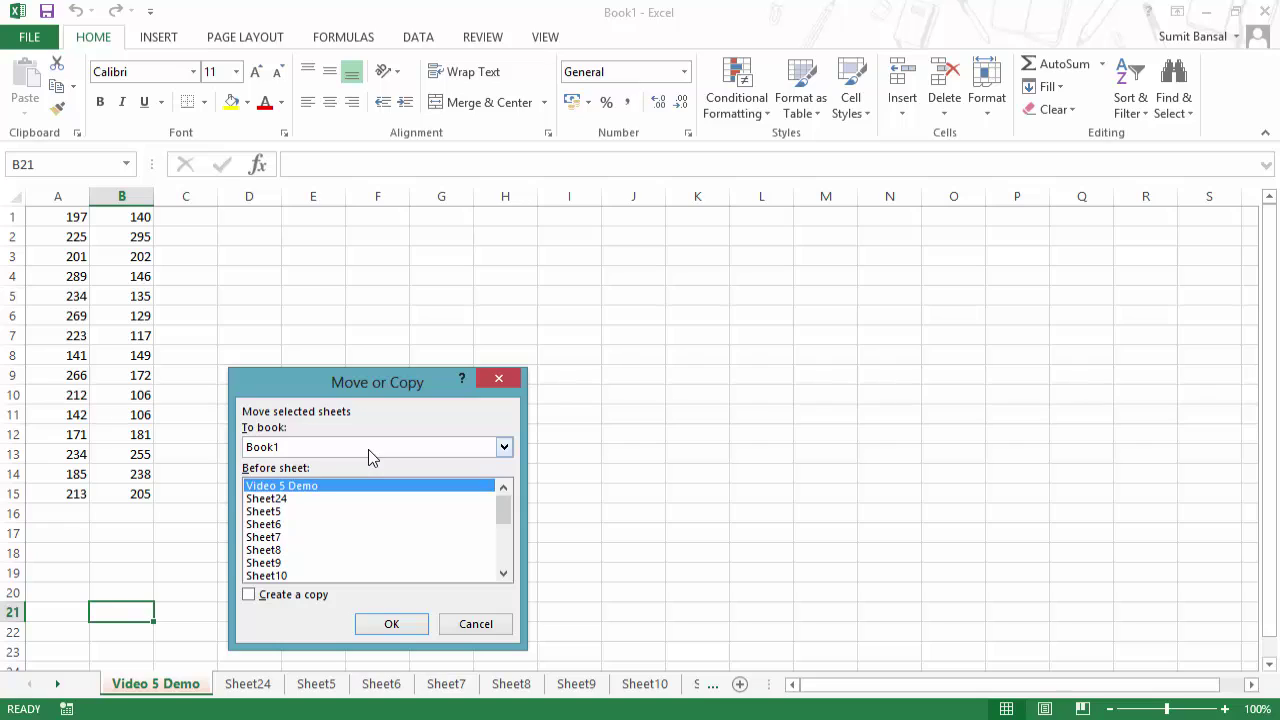
{"action": "left_click", "coordinate": [368, 449]}
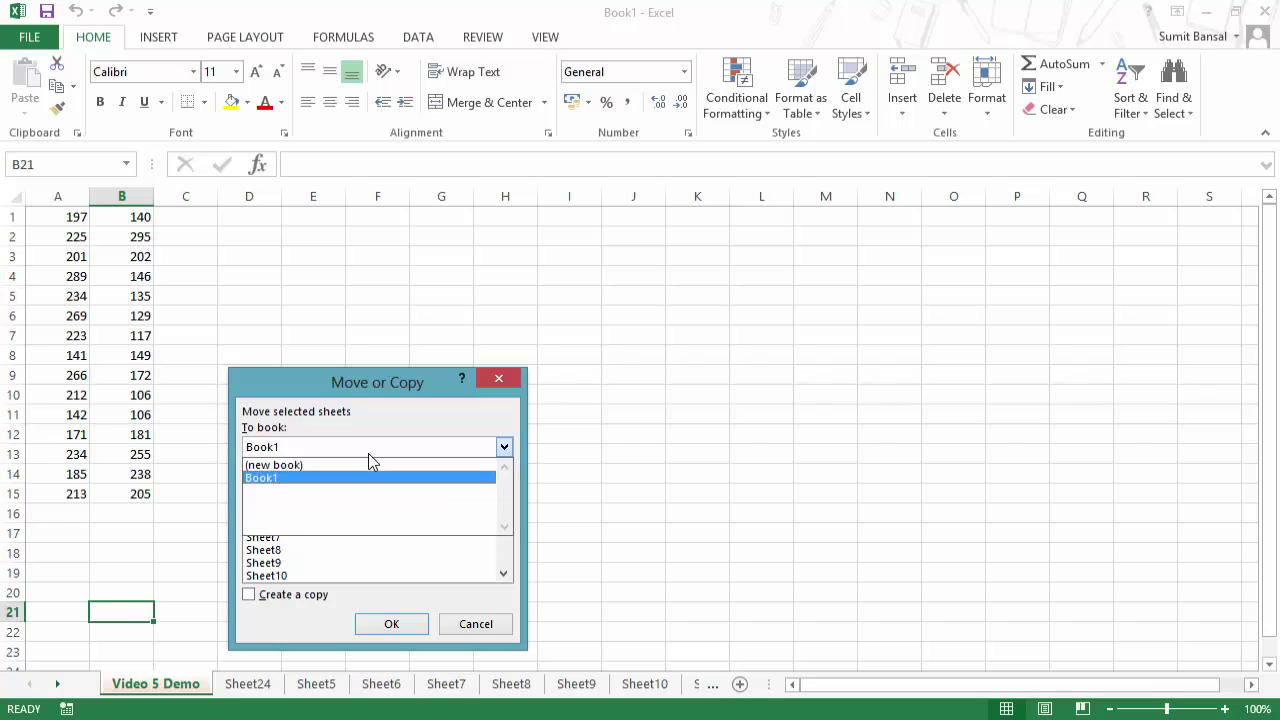
{"action": "left_click", "coordinate": [332, 490]}
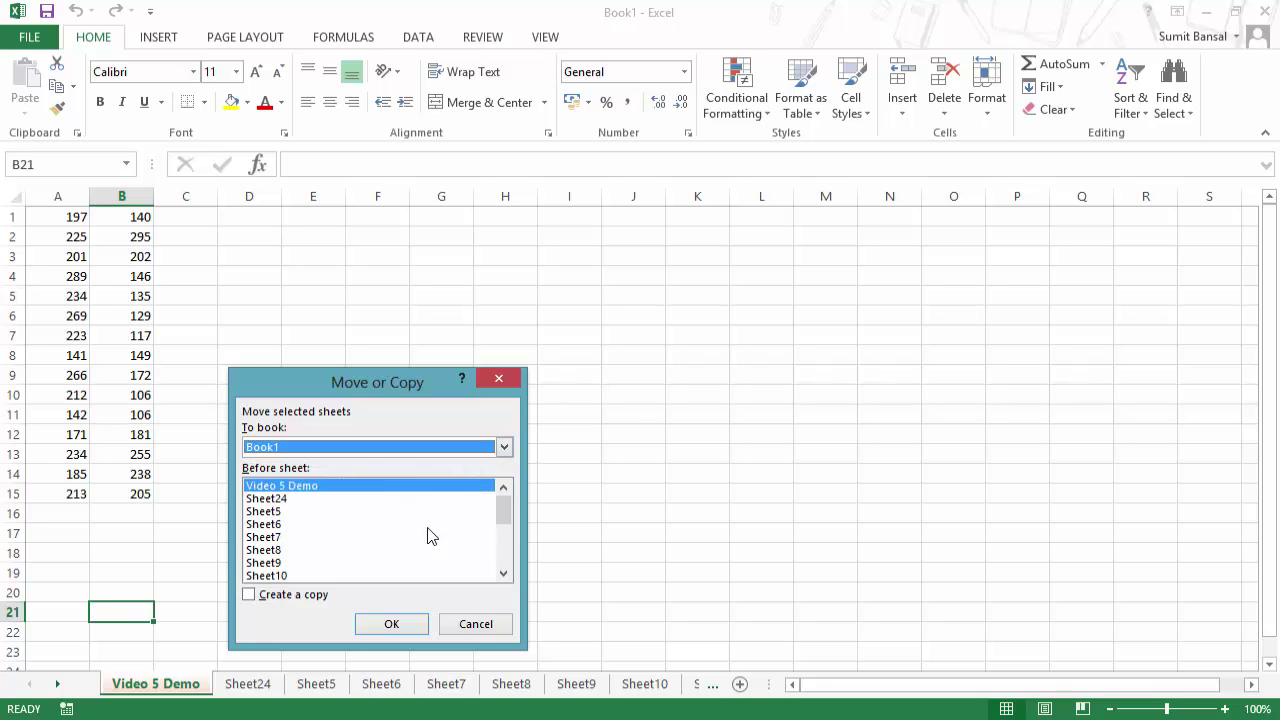
{"action": "left_click", "coordinate": [292, 537]}
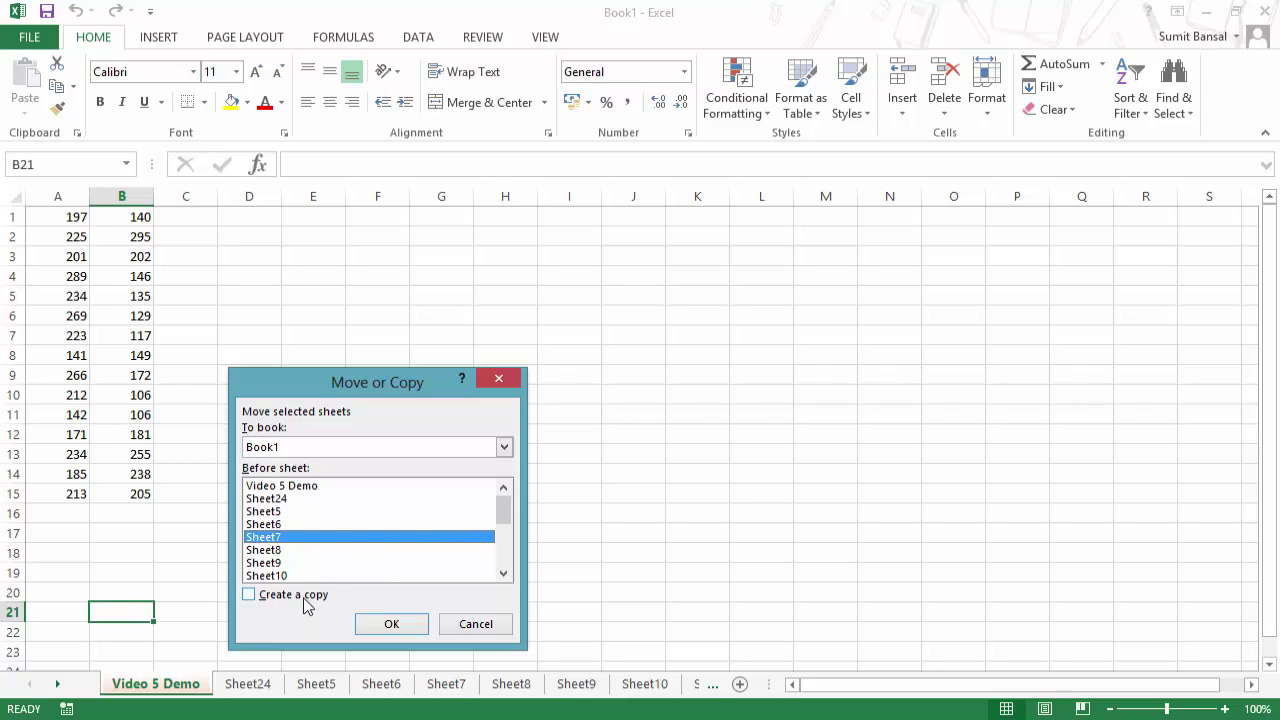
{"action": "left_click", "coordinate": [381, 630]}
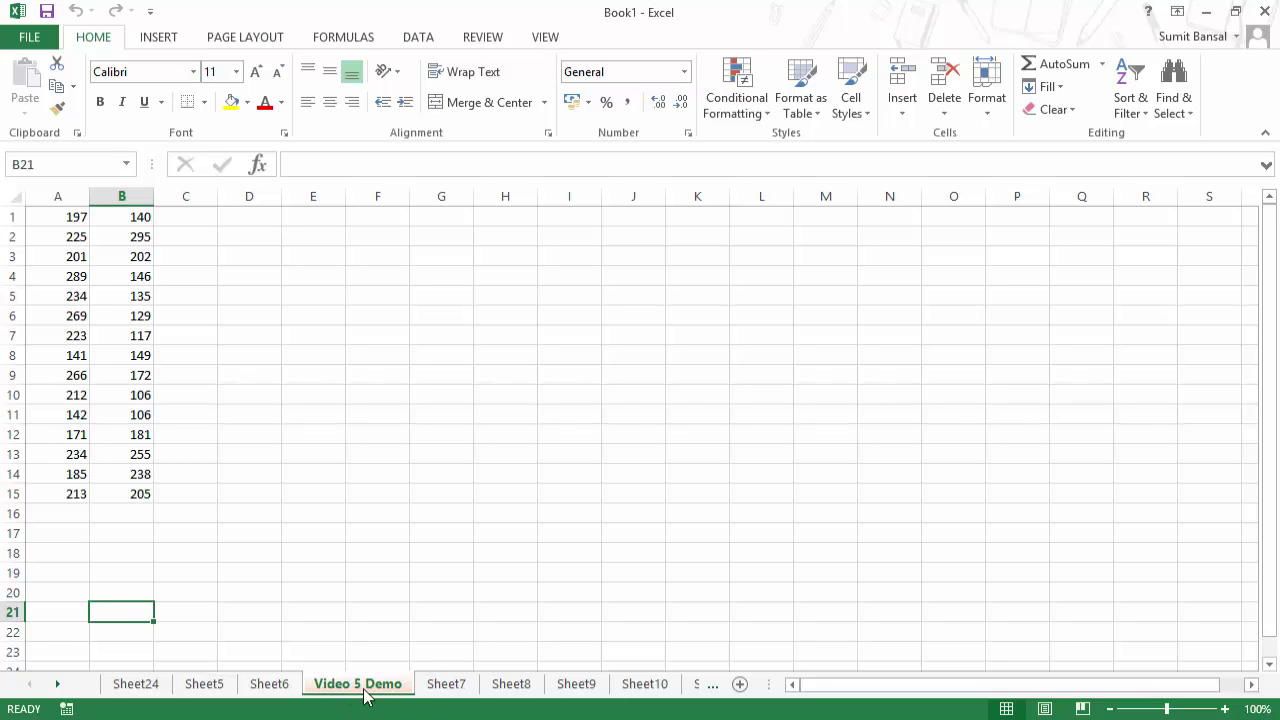
{"action": "left_click_drag", "start_coordinate": [362, 690], "coordinate": [148, 693]}
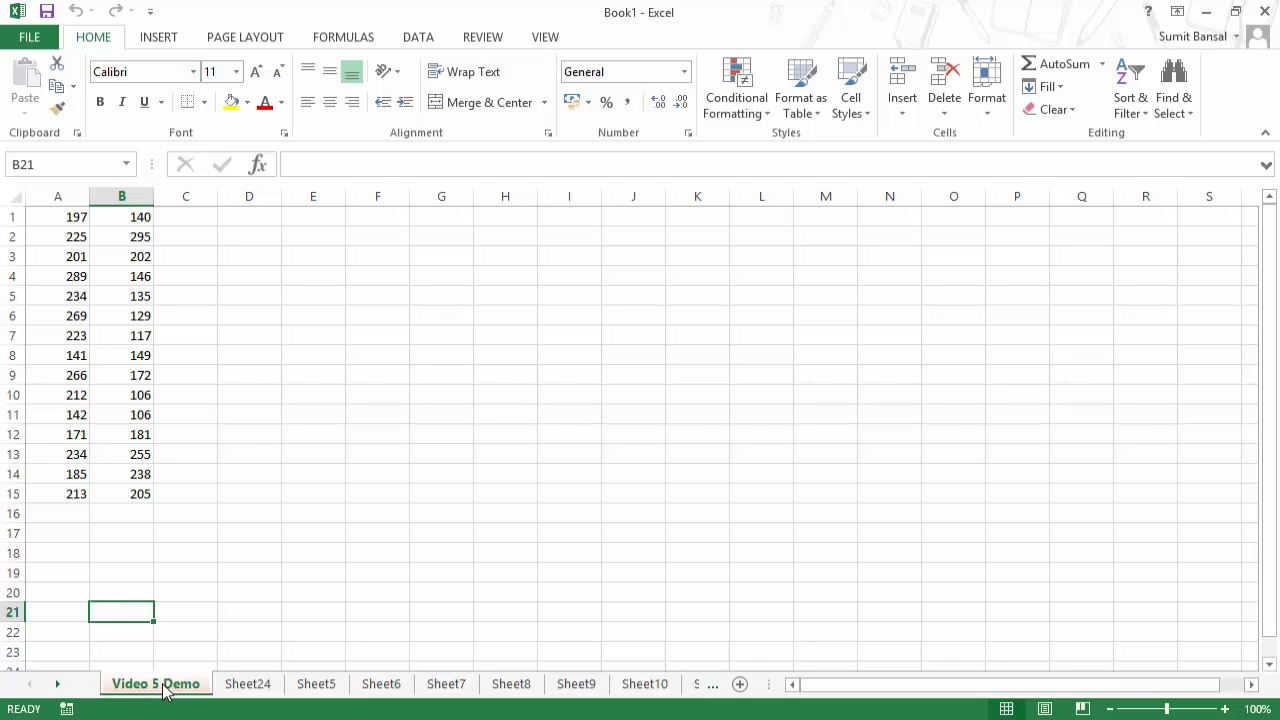
Step: Duplicate the Video 5 Demo sheet directly before Sheet7 and delete that copy
{"action": "left_click_drag", "start_coordinate": [165, 687], "coordinate": [167, 672]}
{"action": "left_click_drag", "start_coordinate": [167, 672], "coordinate": [428, 676]}
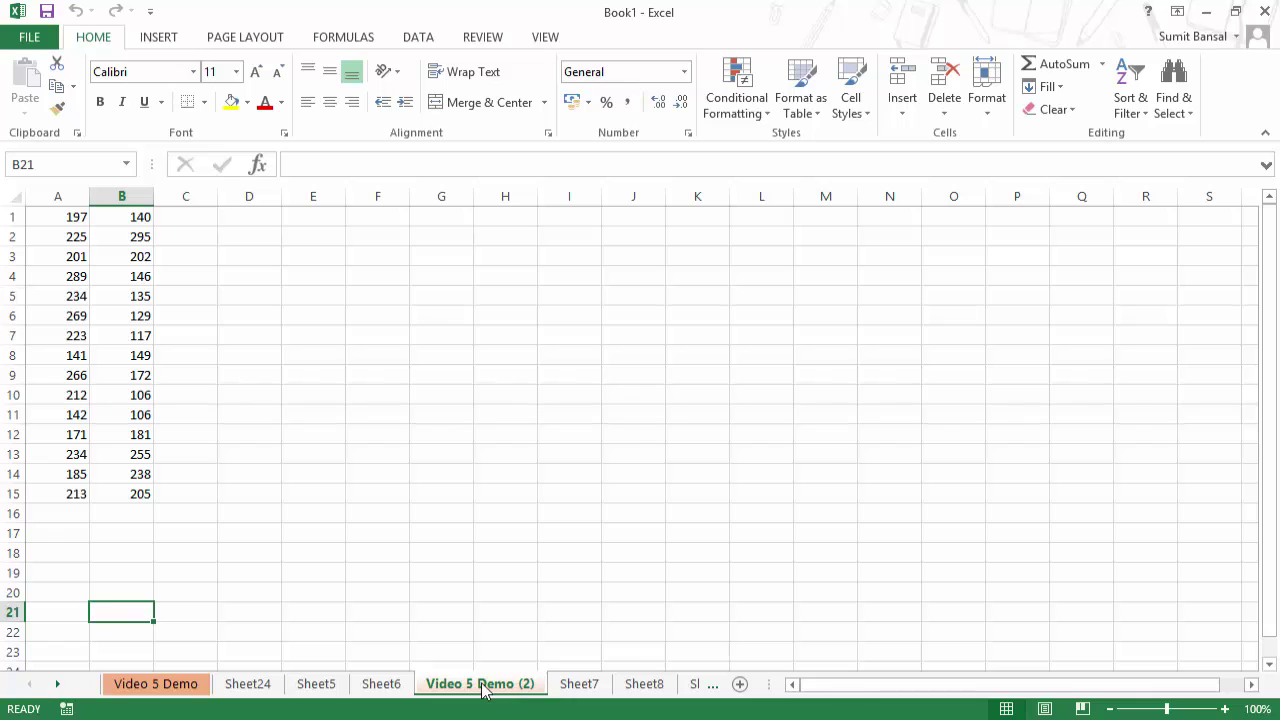
{"action": "right_click", "coordinate": [519, 690]}
{"action": "left_click", "coordinate": [531, 476]}
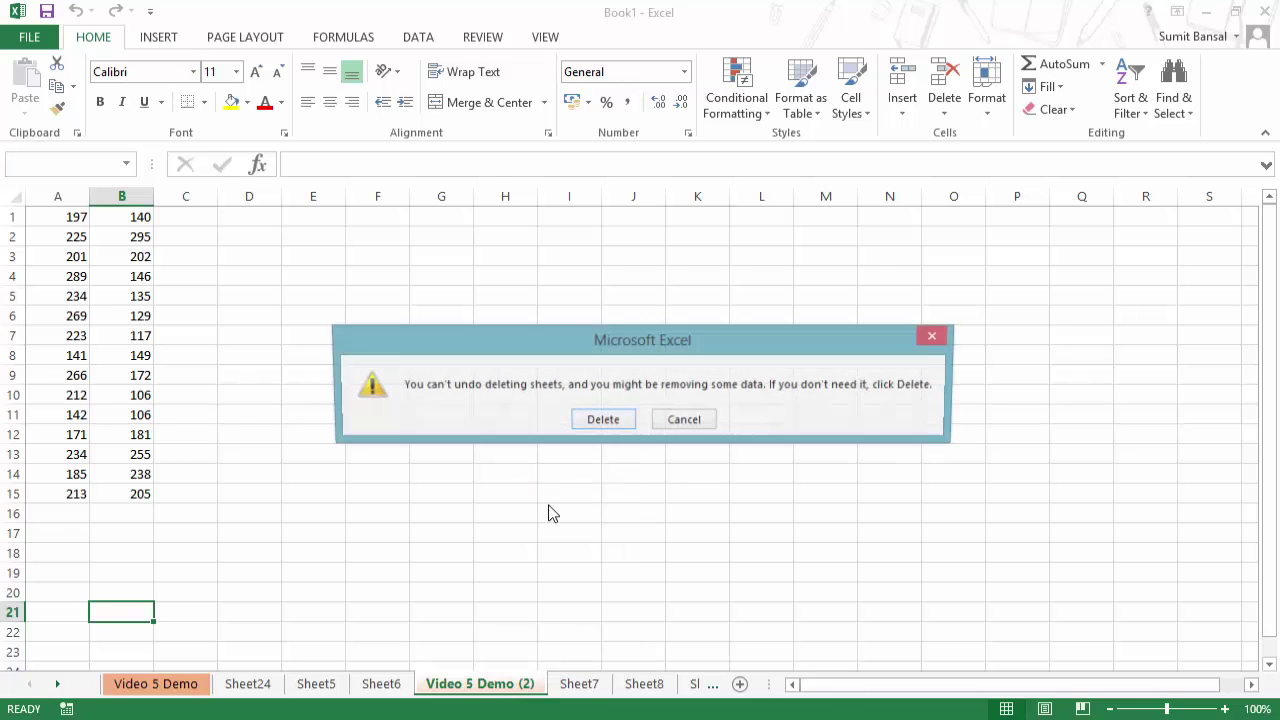
{"action": "left_click", "coordinate": [592, 427]}
Step: Use Move or Copy on the Video 5 Demo sheet with Create a copy enabled to place a duplicate before Sheet7
{"action": "left_click", "coordinate": [166, 692]}
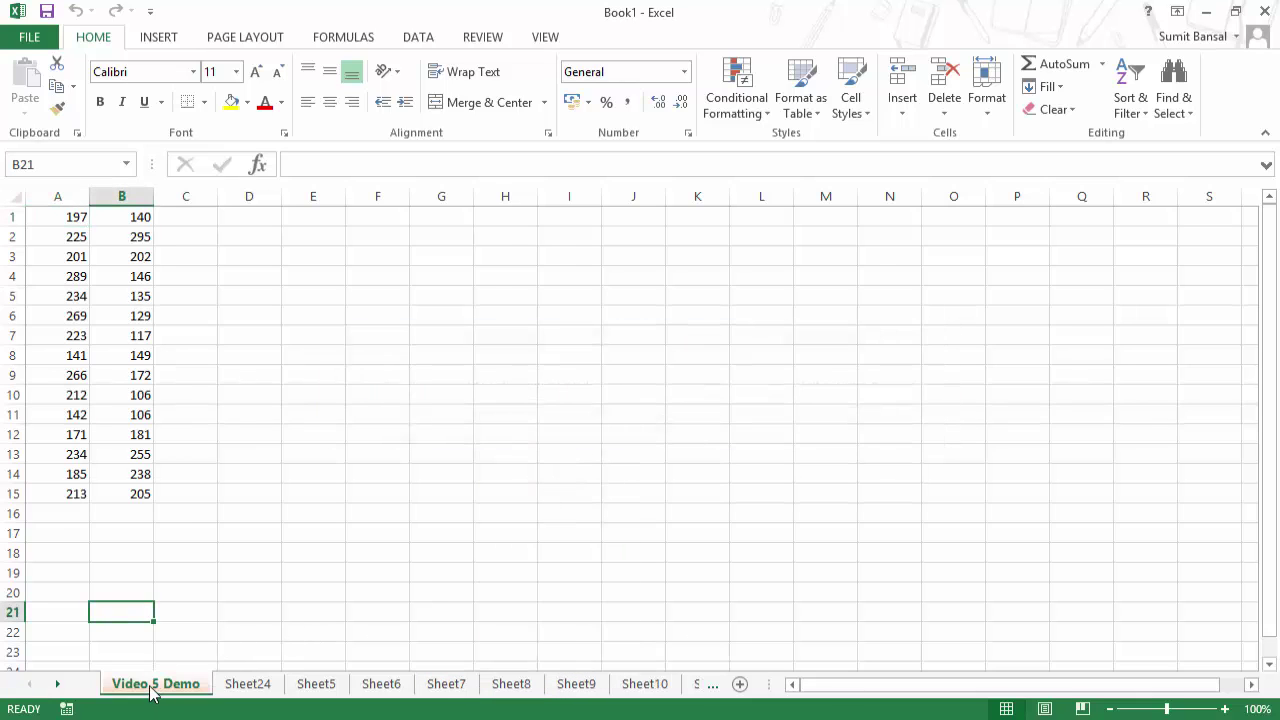
{"action": "right_click", "coordinate": [155, 690]}
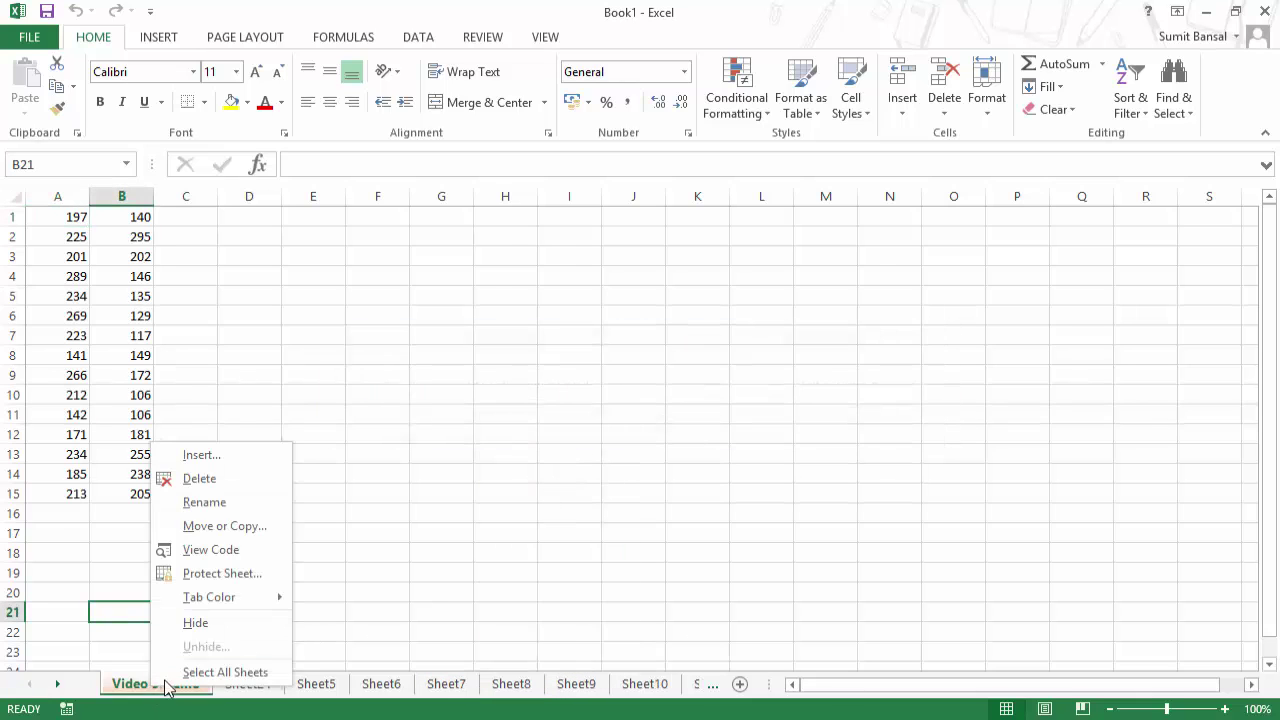
{"action": "left_click", "coordinate": [238, 526]}
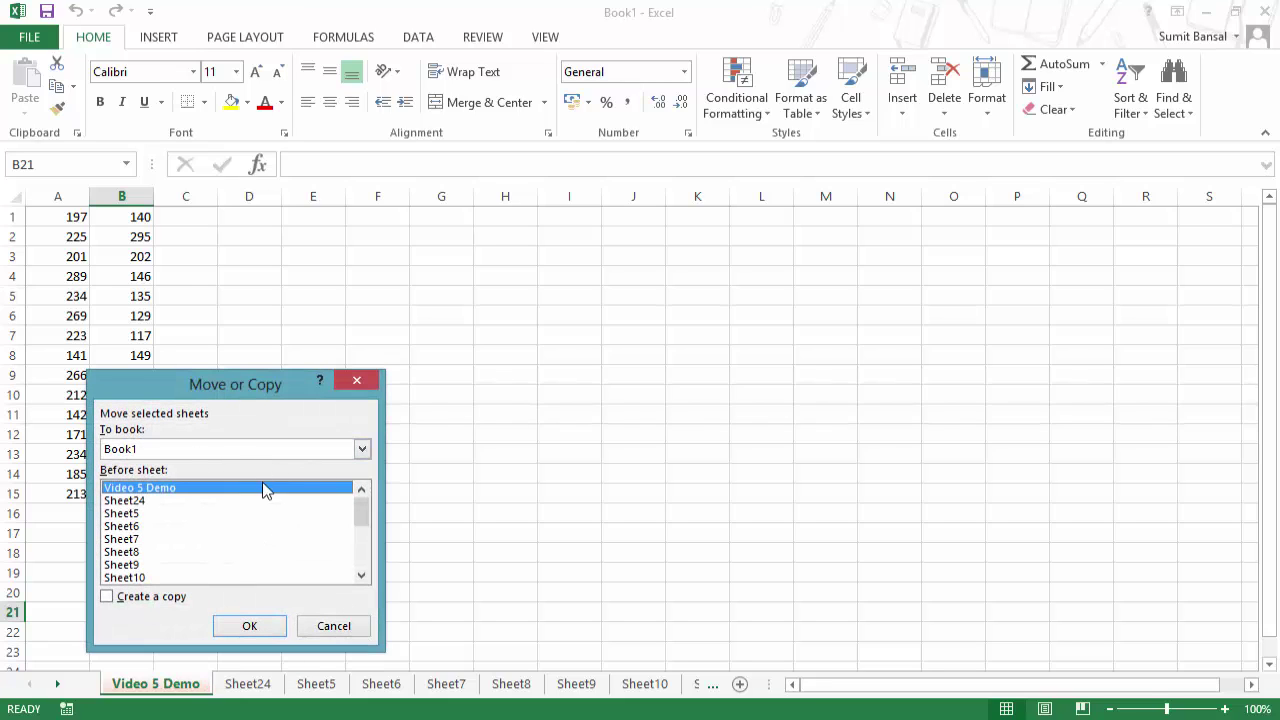
{"action": "left_click", "coordinate": [138, 540]}
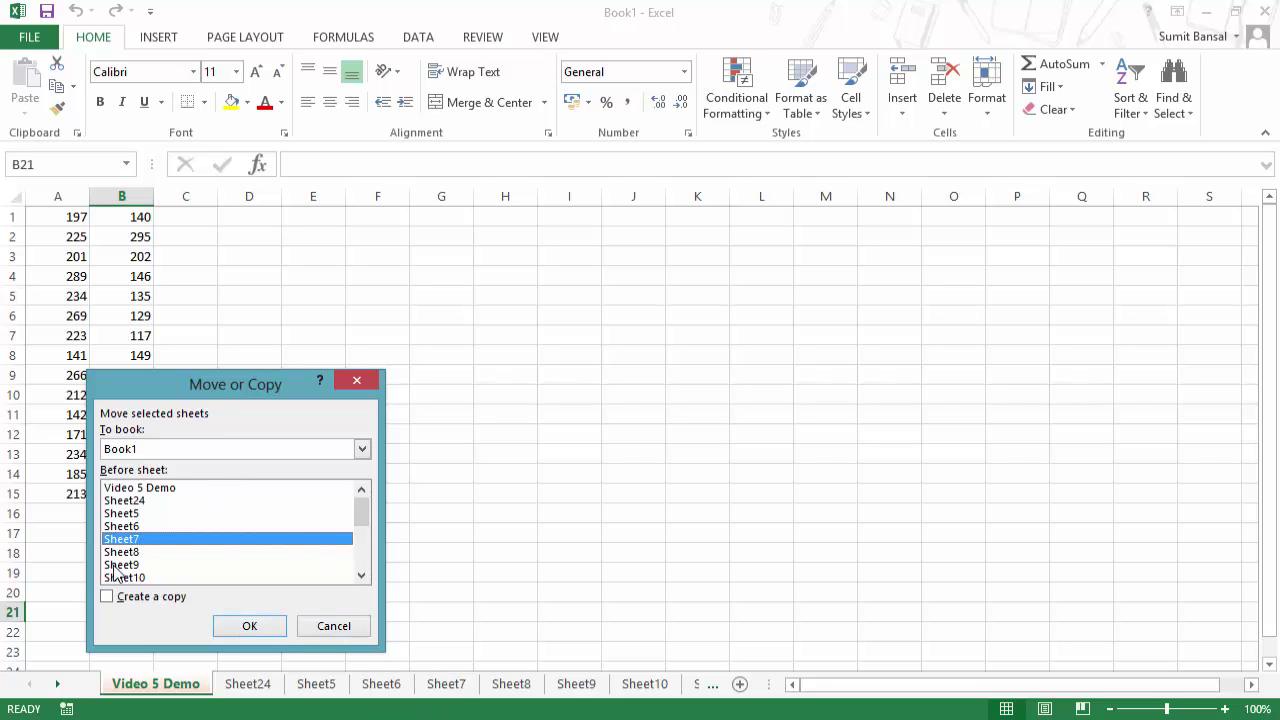
{"action": "left_click", "coordinate": [112, 598]}
{"action": "left_click", "coordinate": [248, 626]}
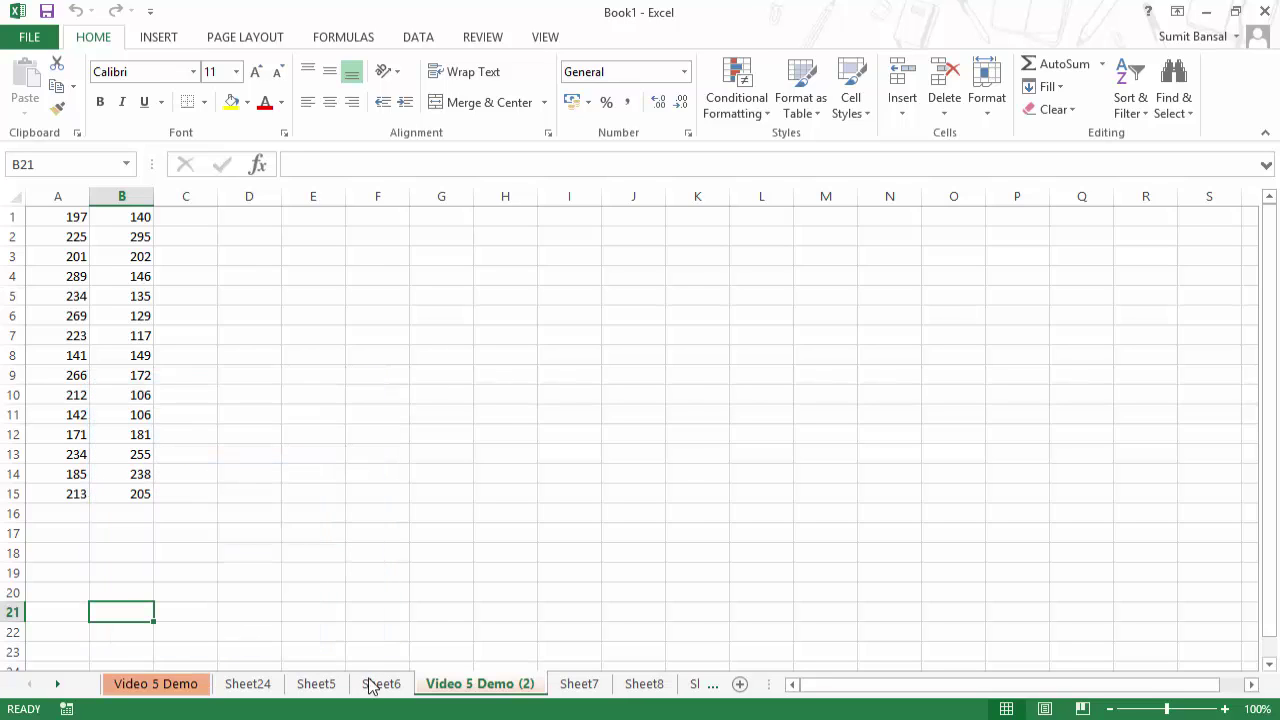
Step: Delete the duplicate sheet located before Sheet7 and return to the original Video 5 Demo sheet
{"action": "right_click", "coordinate": [464, 690]}
{"action": "left_click", "coordinate": [484, 479]}
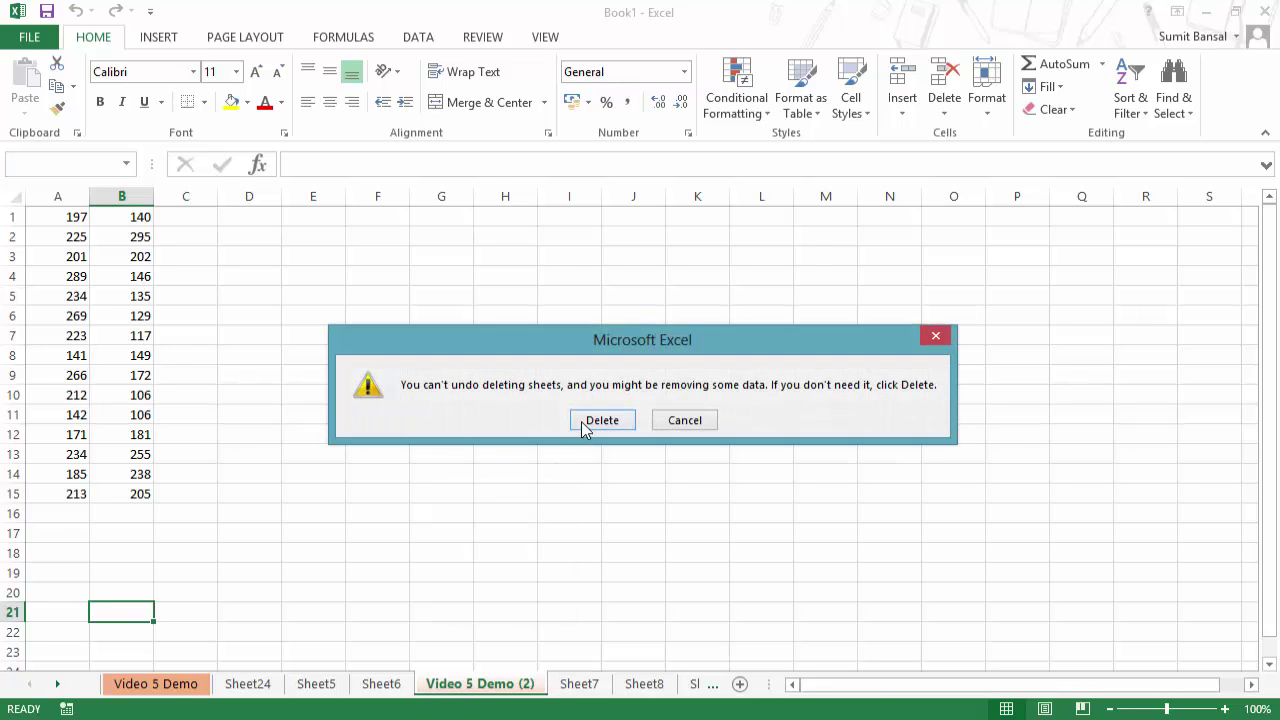
{"action": "left_click", "coordinate": [586, 424]}
{"action": "left_click", "coordinate": [181, 686]}
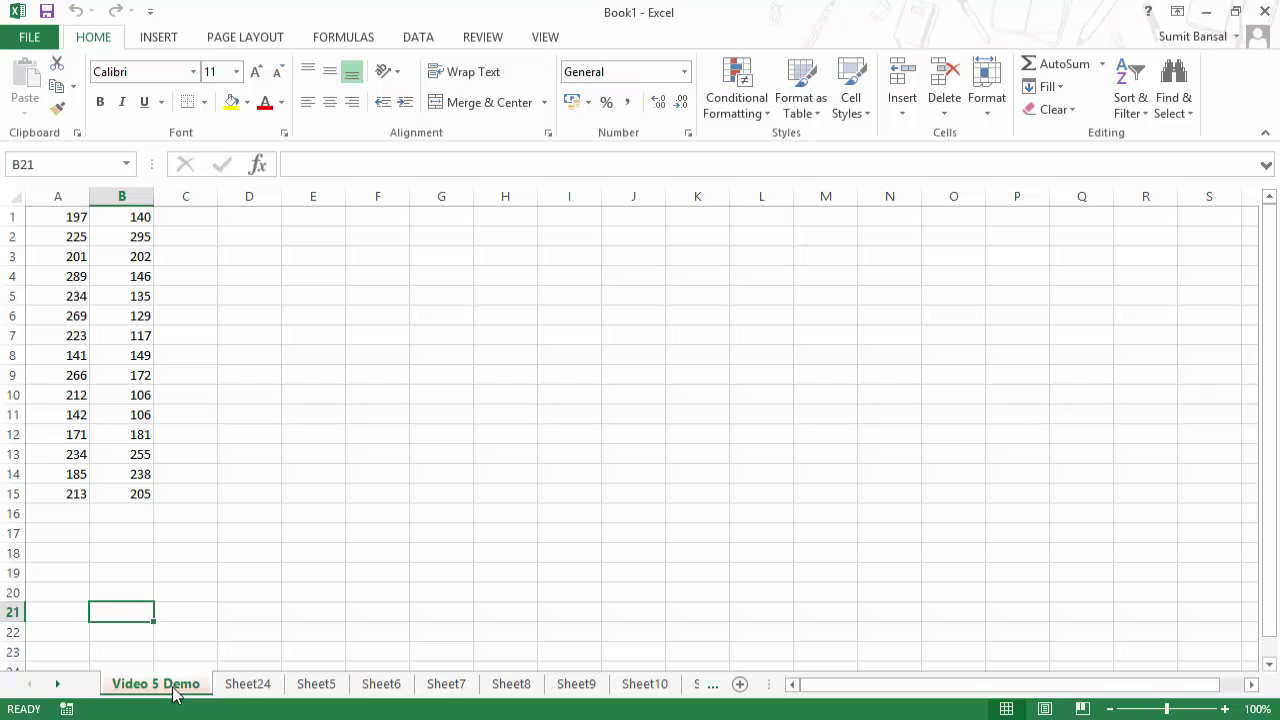
Step: Duplicate the Video 5 Demo sheet directly after the original and switch between the two sheets to compare them
{"action": "left_click_drag", "start_coordinate": [171, 682], "coordinate": [203, 614]}
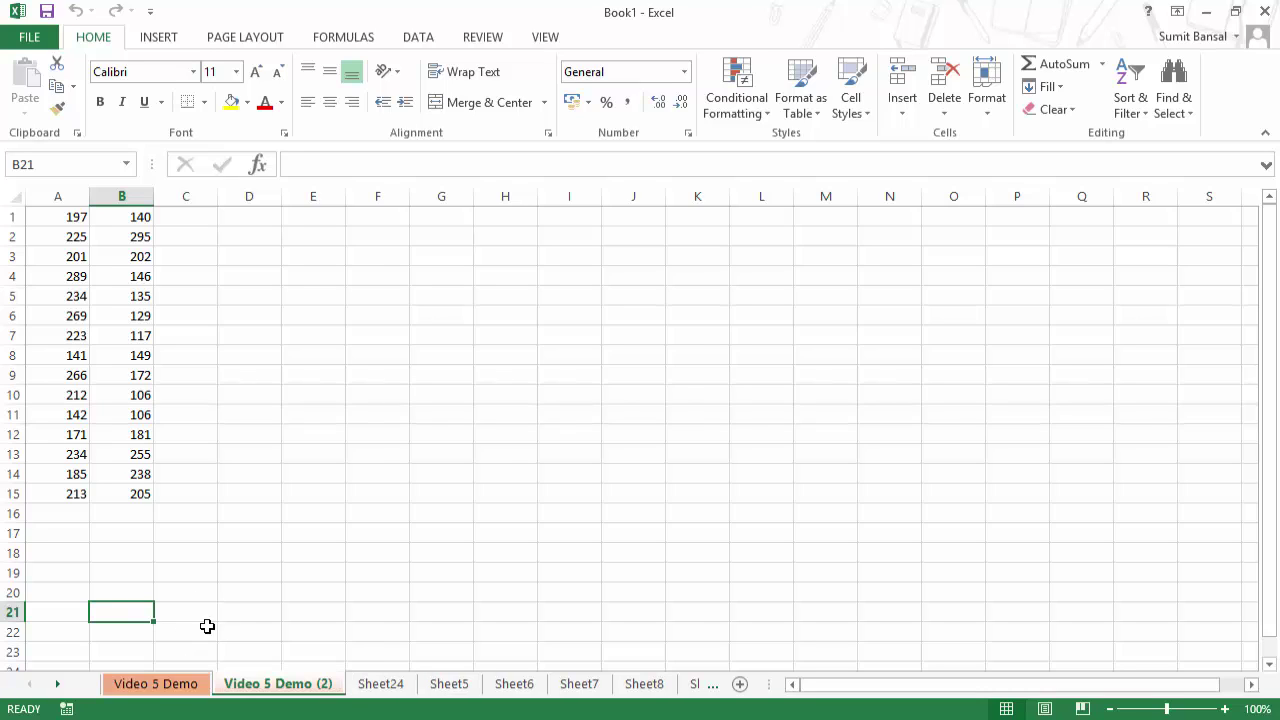
{"action": "left_click", "coordinate": [192, 686]}
{"action": "left_click", "coordinate": [282, 686]}
{"action": "left_click", "coordinate": [185, 685]}
{"action": "left_click", "coordinate": [232, 684]}
{"action": "left_click", "coordinate": [184, 688]}
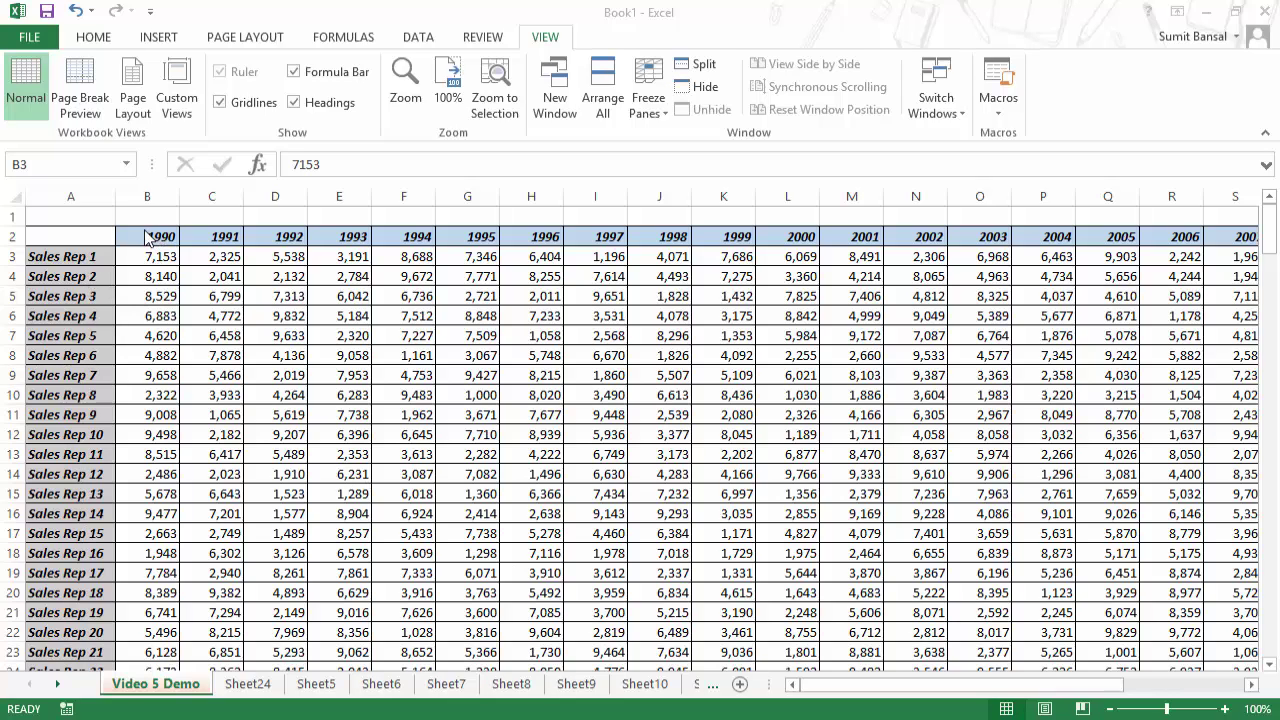
Step: Examine the sales table on Video 5 Demo, including its year headers, sales rep rows and the 1990 total formula in B203
{"action": "left_click_drag", "start_coordinate": [975, 690], "coordinate": [908, 695]}
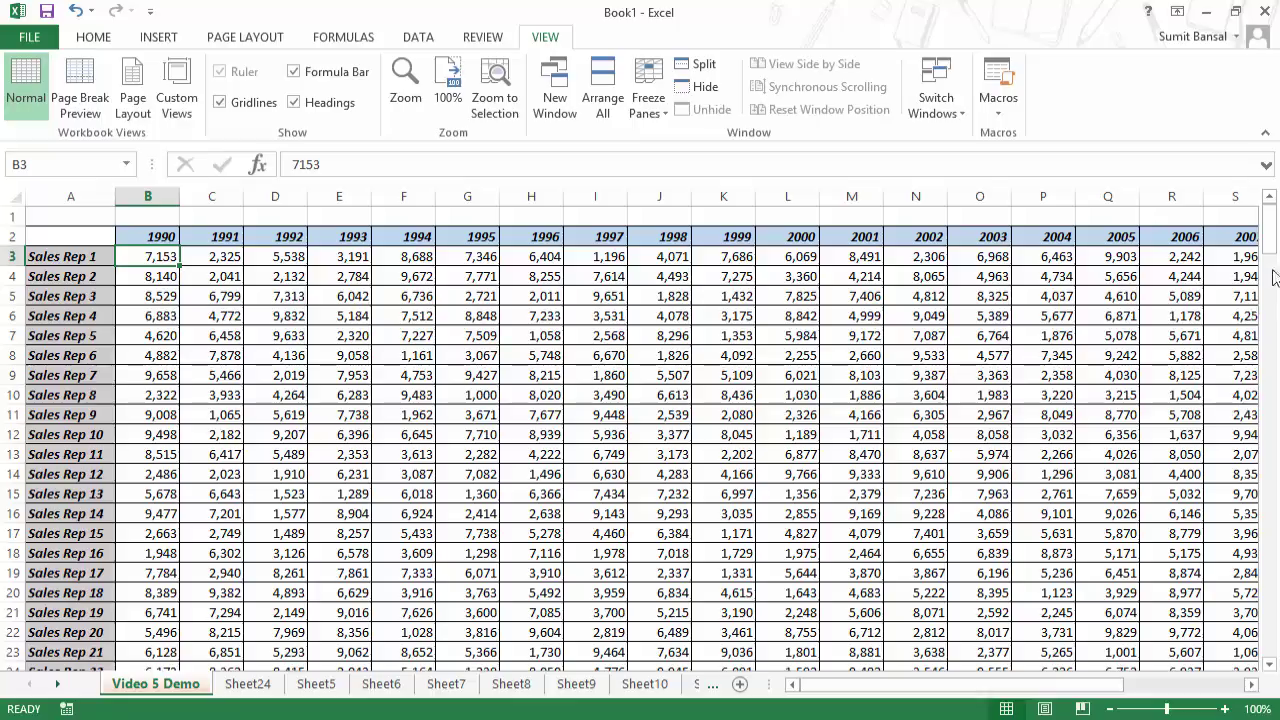
{"action": "left_click_drag", "start_coordinate": [1270, 244], "coordinate": [1270, 650]}
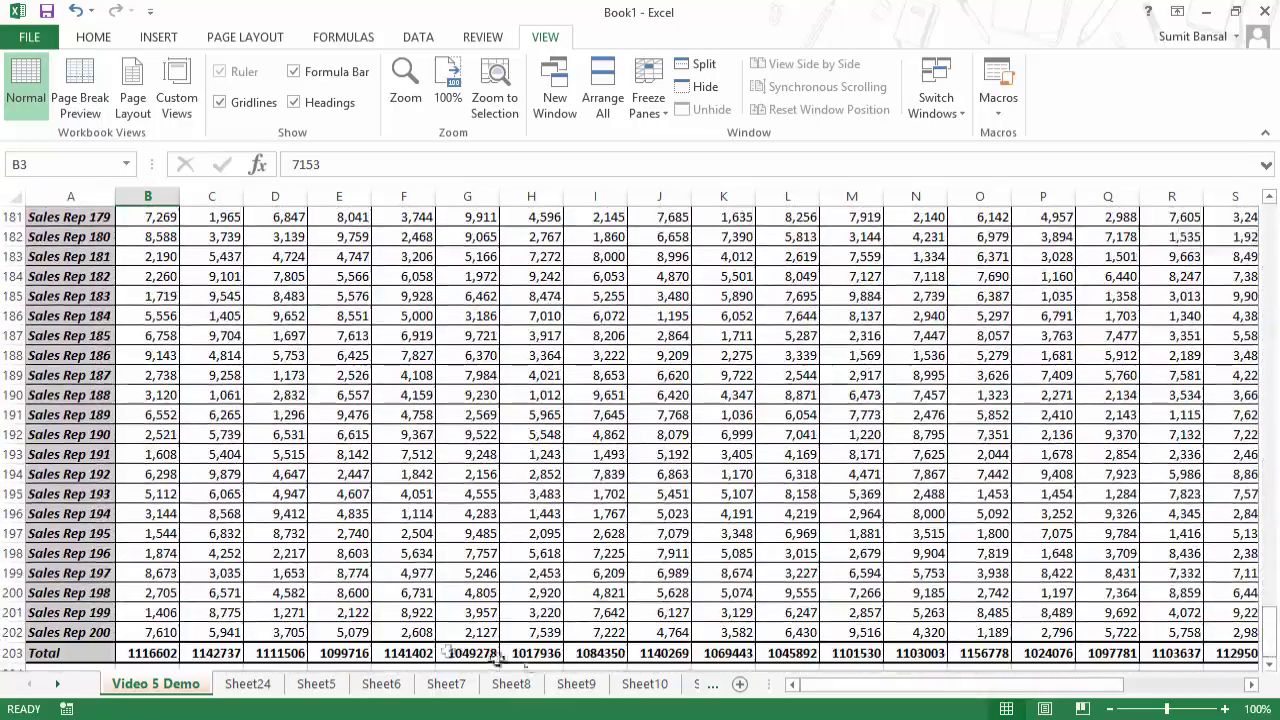
{"action": "left_click", "coordinate": [158, 653]}
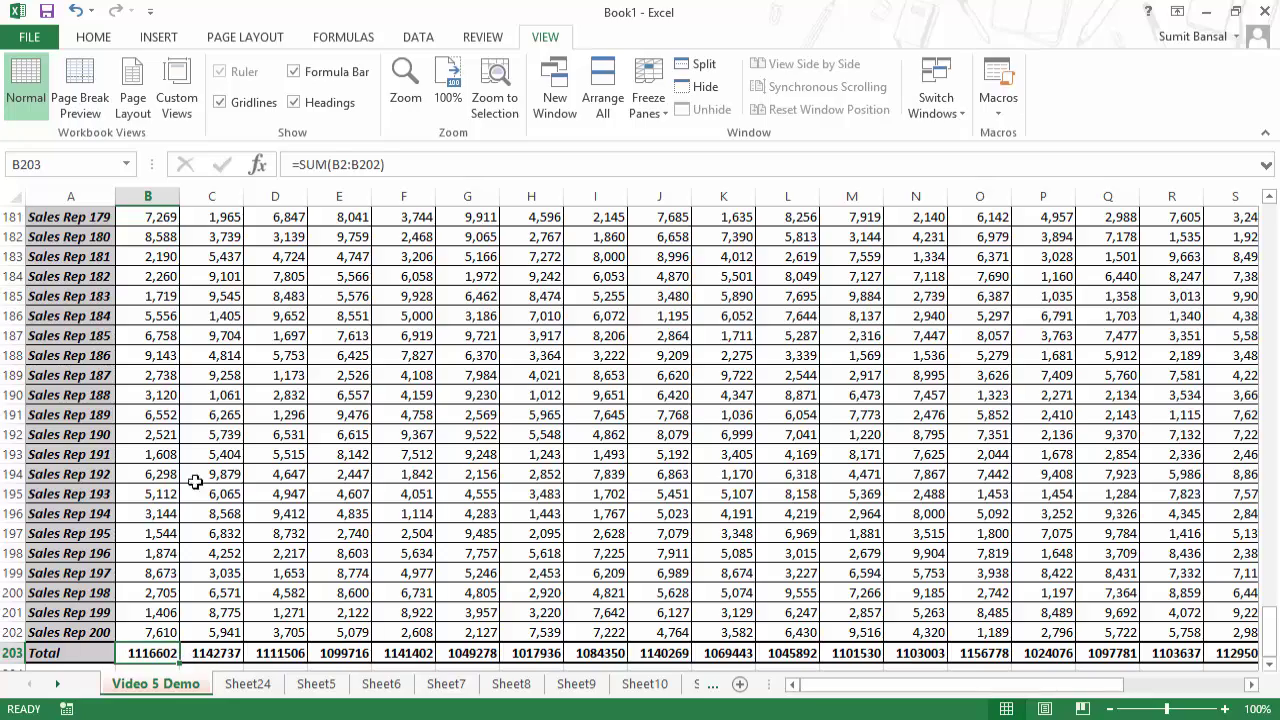
{"action": "left_click_drag", "start_coordinate": [1270, 622], "coordinate": [1272, 208]}
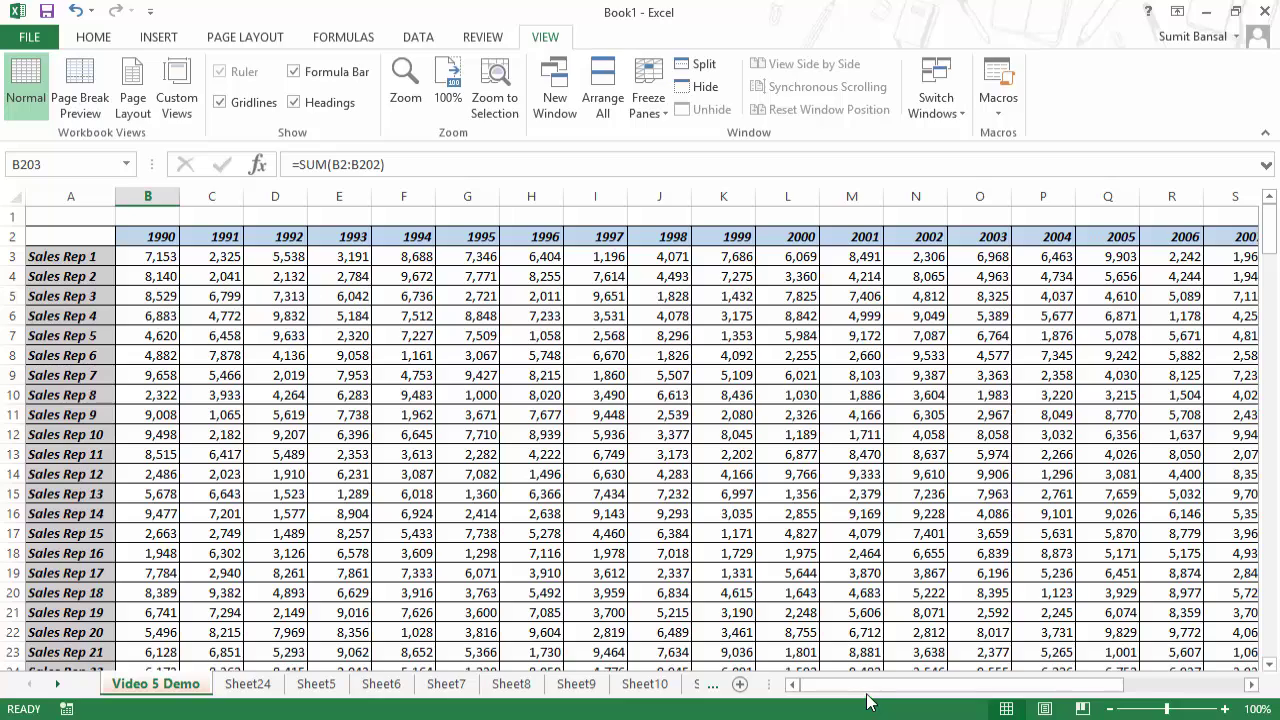
{"action": "scroll", "coordinate": [810, 614], "scroll_direction": "down", "scroll_amount": 2}
{"action": "left_click_drag", "start_coordinate": [888, 690], "coordinate": [925, 690]}
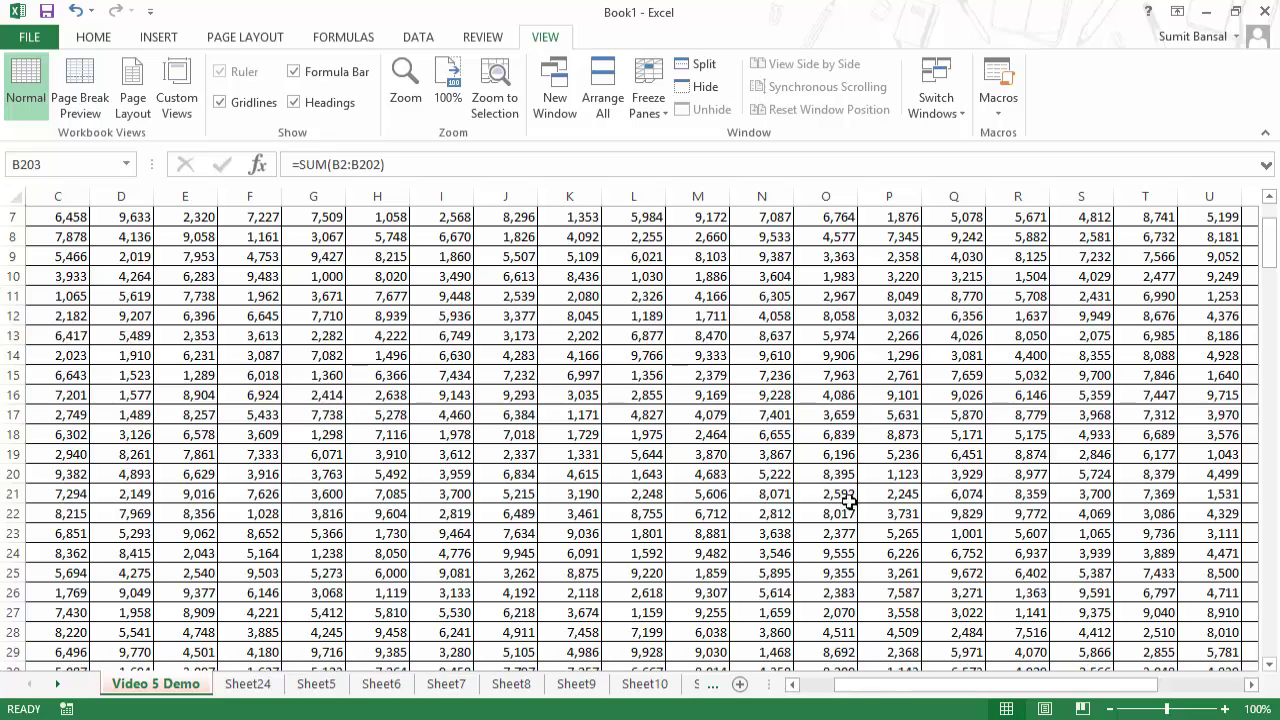
{"action": "scroll", "coordinate": [912, 597], "scroll_direction": "up", "scroll_amount": 2}
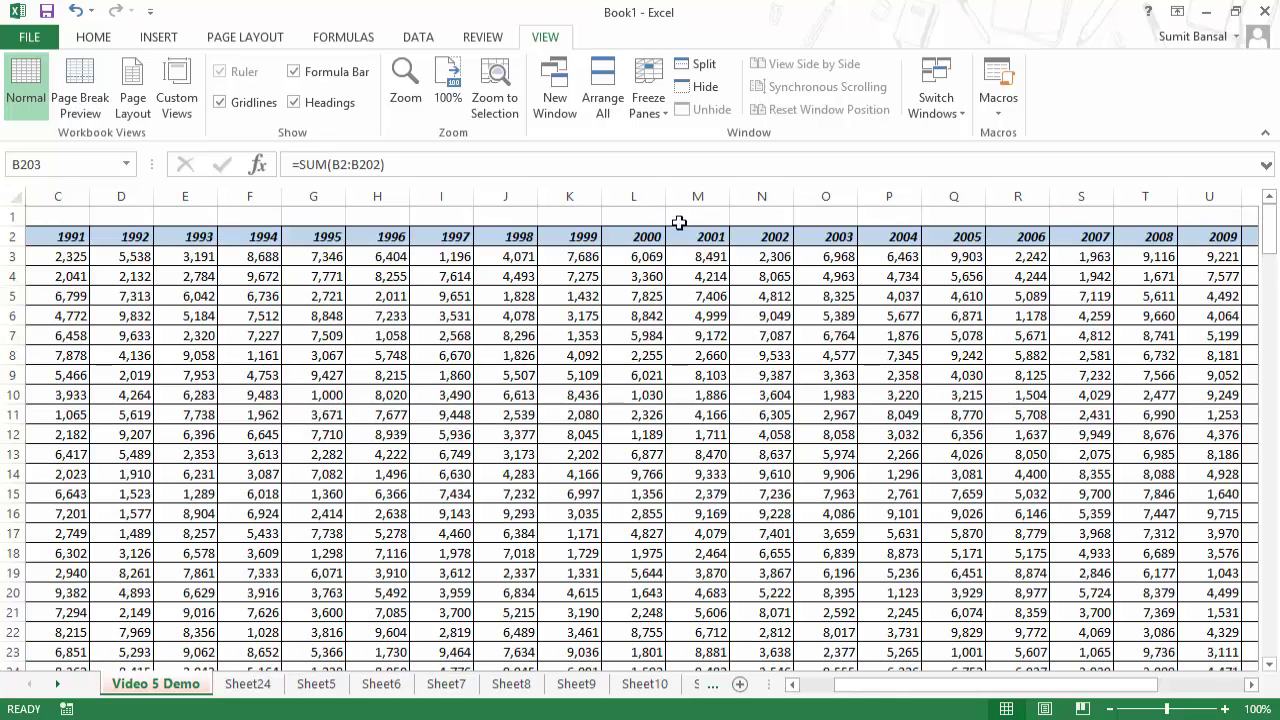
{"action": "scroll", "coordinate": [662, 392], "scroll_direction": "down", "scroll_amount": 4}
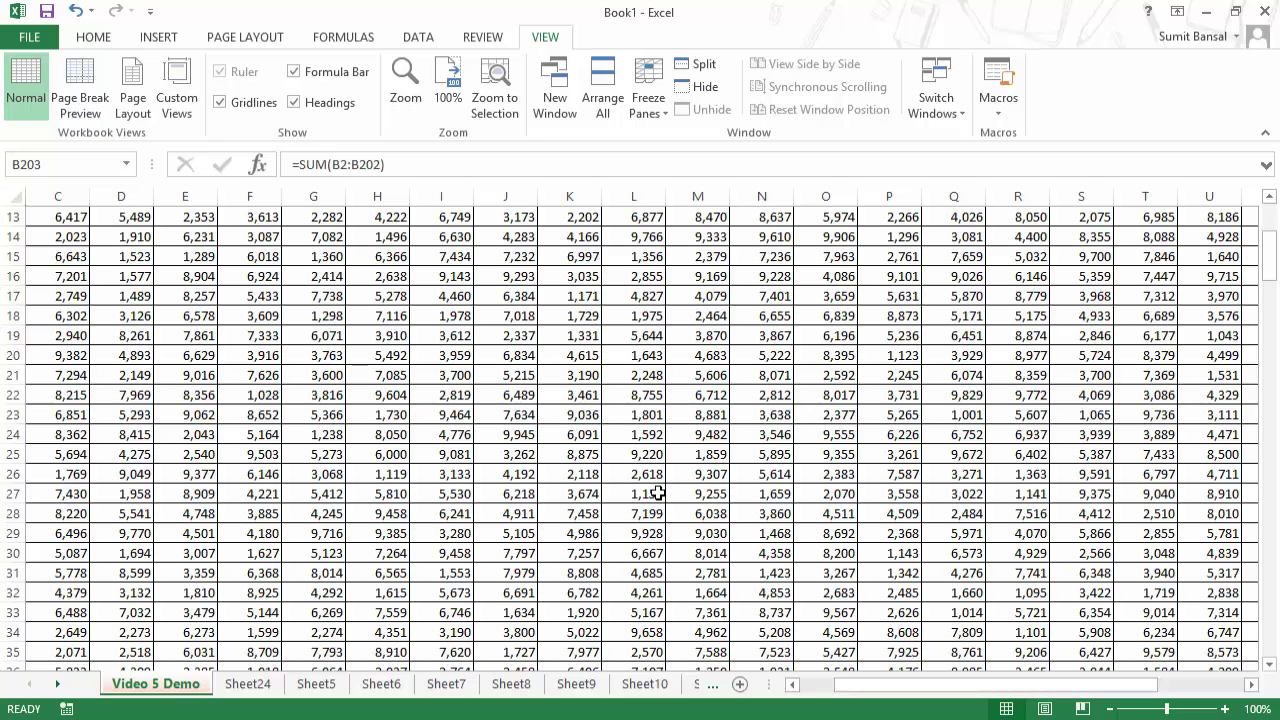
{"action": "scroll", "coordinate": [147, 263], "scroll_direction": "up", "scroll_amount": 4}
{"action": "scroll", "coordinate": [147, 263], "scroll_direction": "left", "scroll_amount": 2}
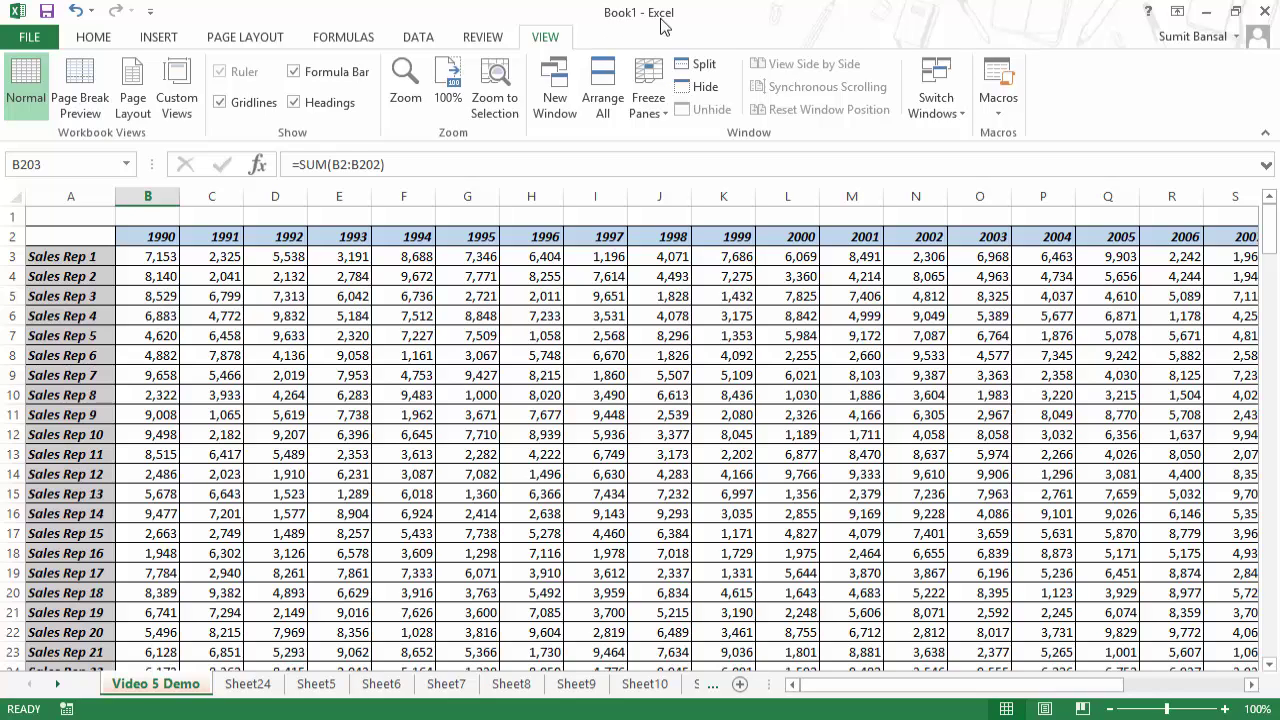
Step: Open a second window of the workbook and give cells G4:I7 a dark gray fill
{"action": "left_click", "coordinate": [556, 105]}
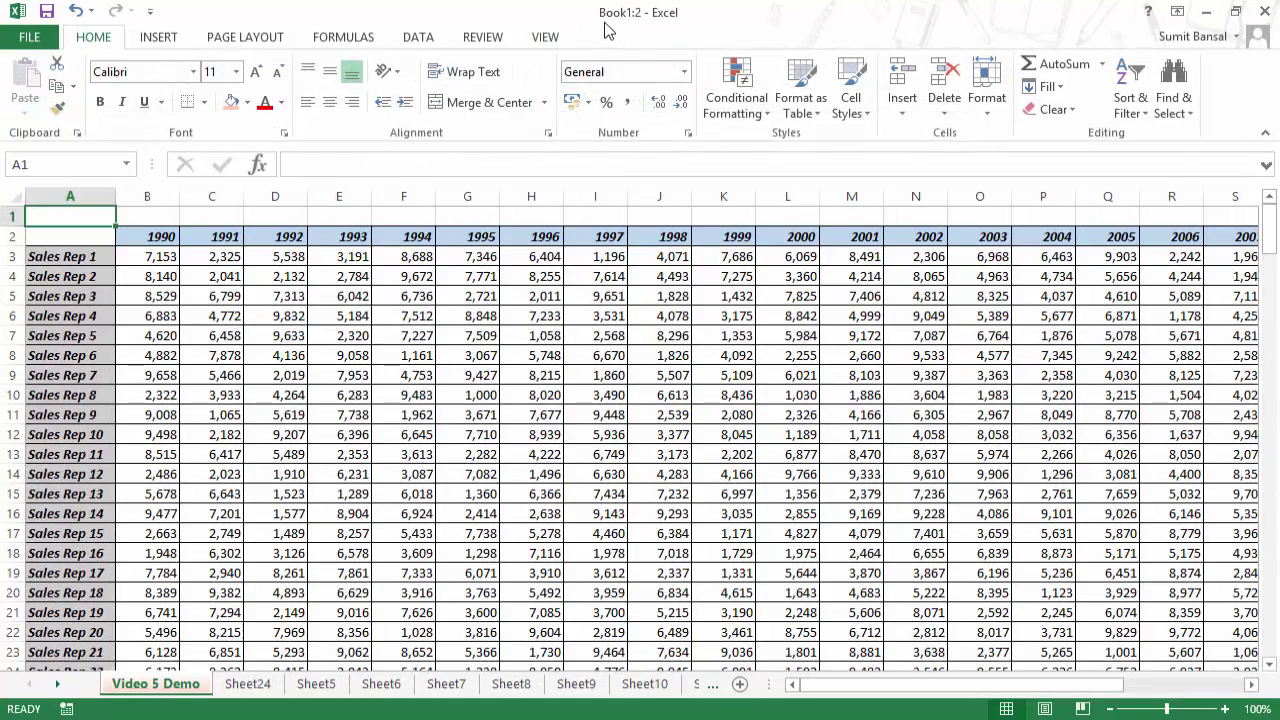
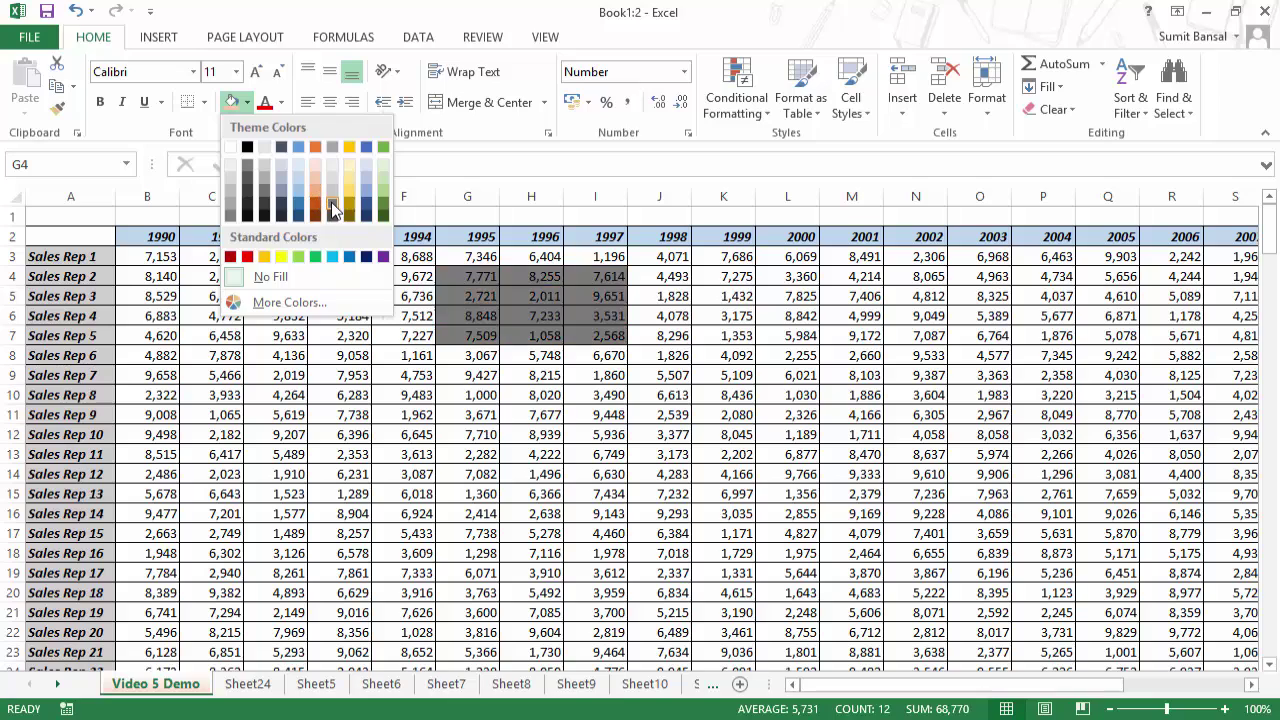
{"action": "left_click", "coordinate": [333, 208]}
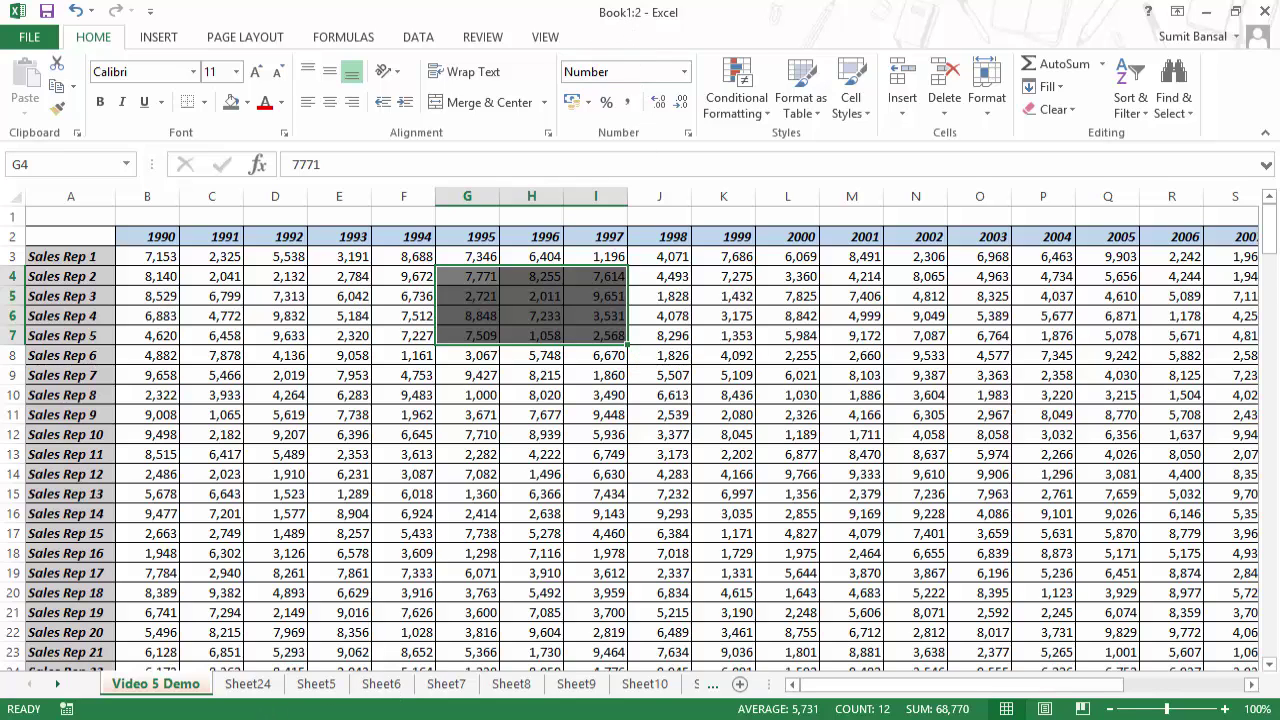
Step: Switch to the Book1:1 window and arrange the two workbook windows vertically
{"action": "left_click", "coordinate": [155, 645]}
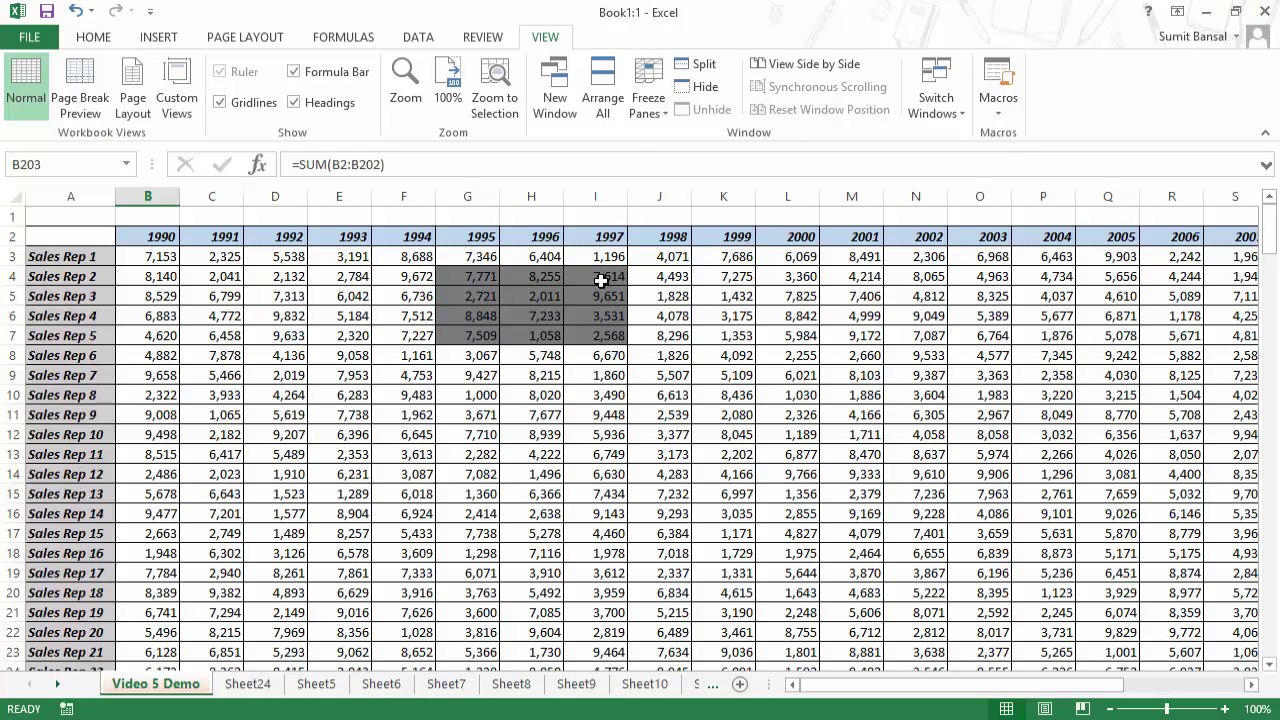
{"action": "scroll", "coordinate": [397, 428], "scroll_direction": "down", "scroll_amount": 11}
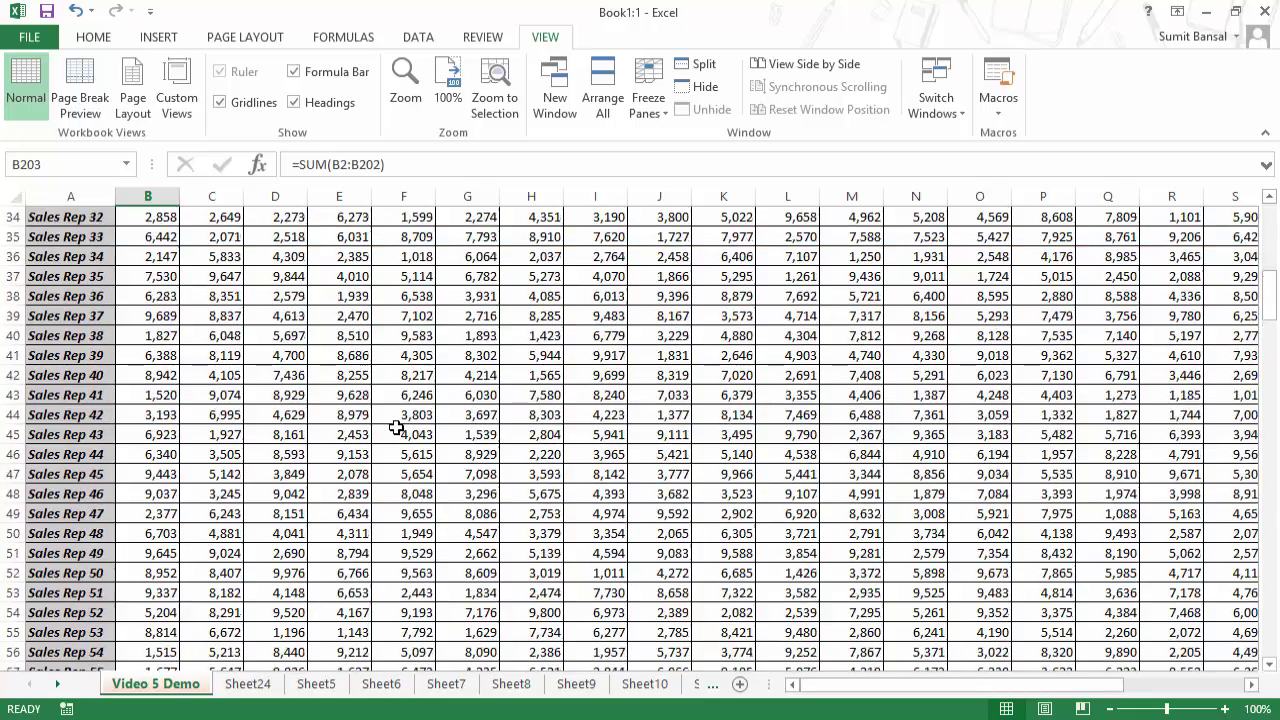
{"action": "scroll", "coordinate": [397, 428], "scroll_direction": "up", "scroll_amount": 11}
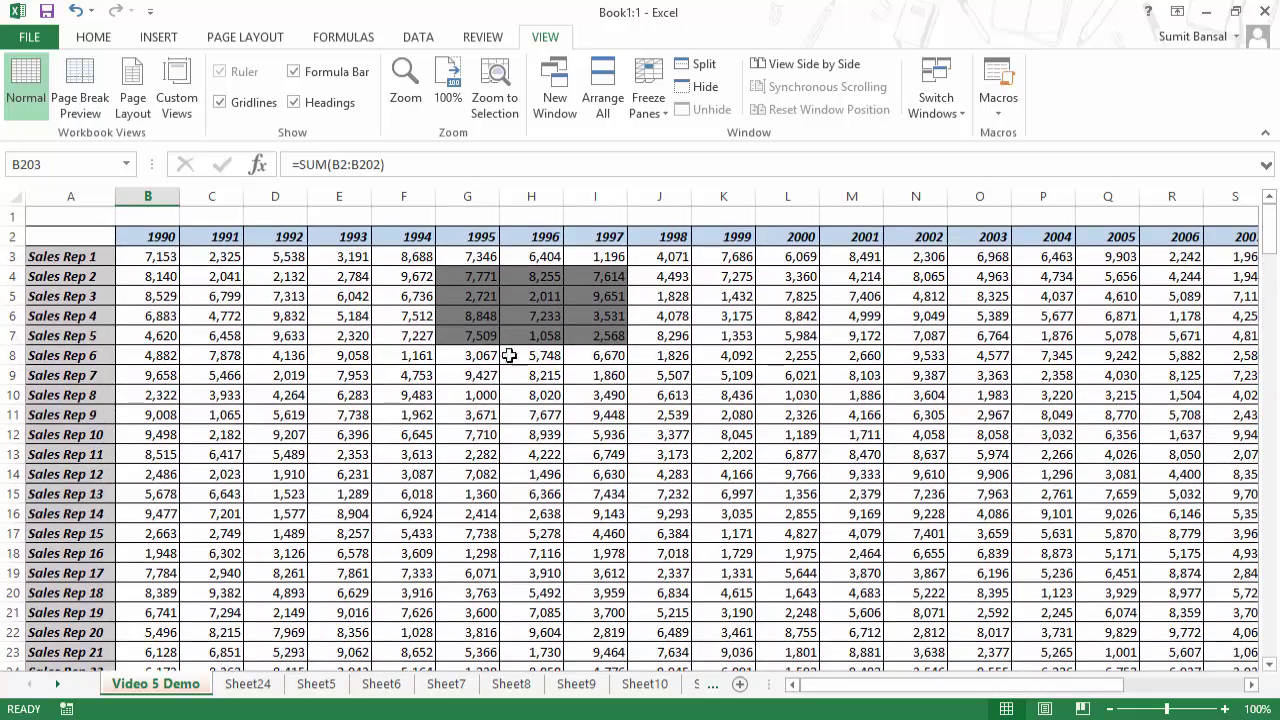
{"action": "left_click", "coordinate": [603, 100]}
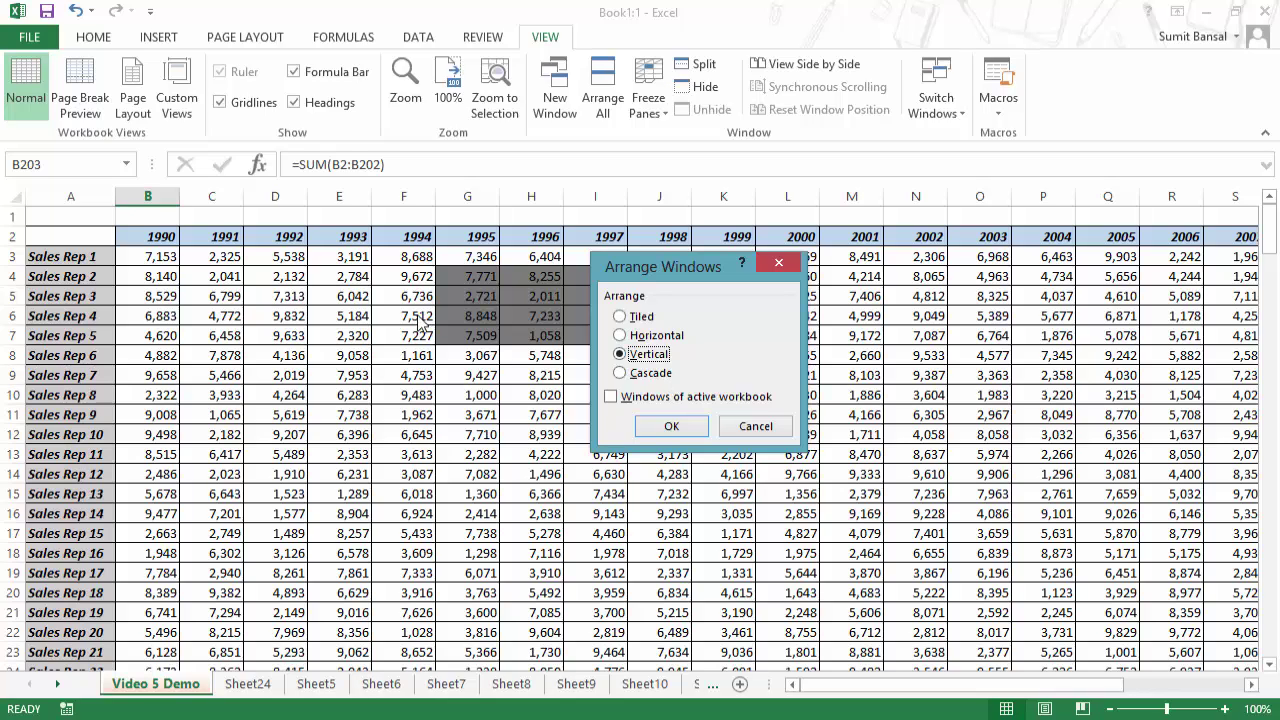
{"action": "left_click", "coordinate": [691, 425]}
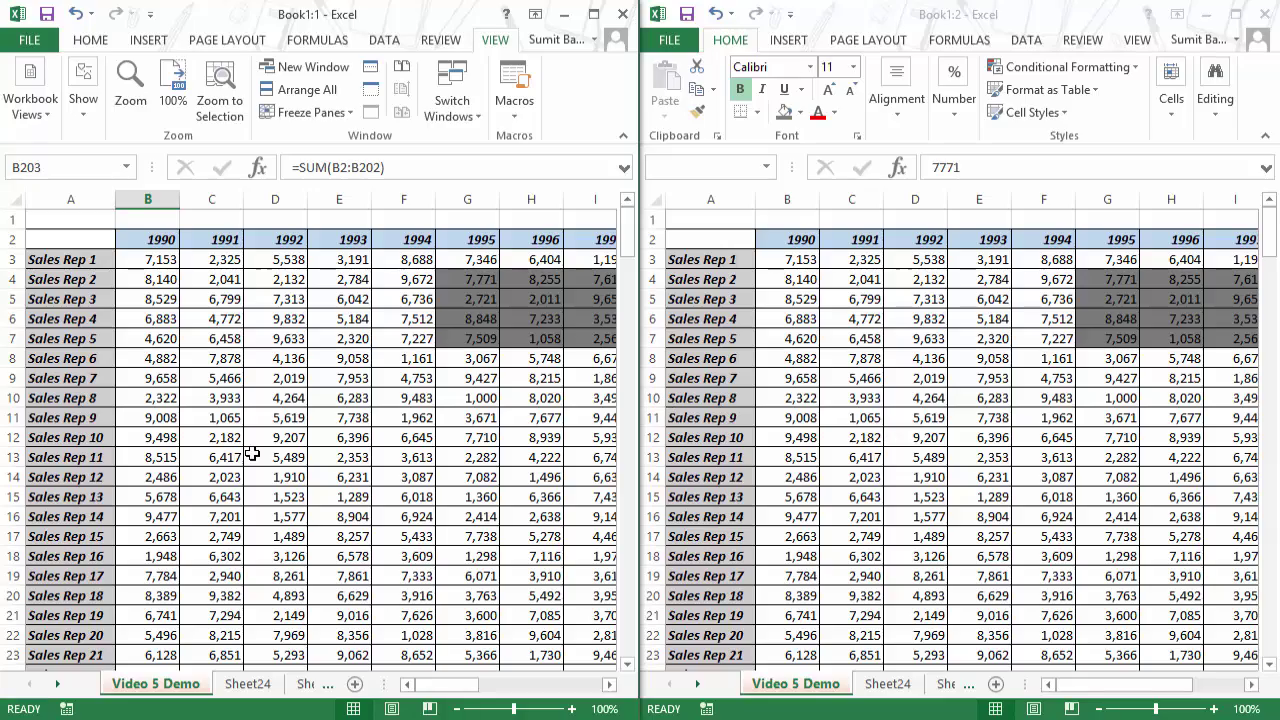
Step: Bring the Total row into view in the Book1:1 window and select the 1994 total in F203
{"action": "scroll", "coordinate": [252, 455], "scroll_direction": "down", "scroll_amount": 12}
{"action": "left_click_drag", "start_coordinate": [633, 318], "coordinate": [633, 645]}
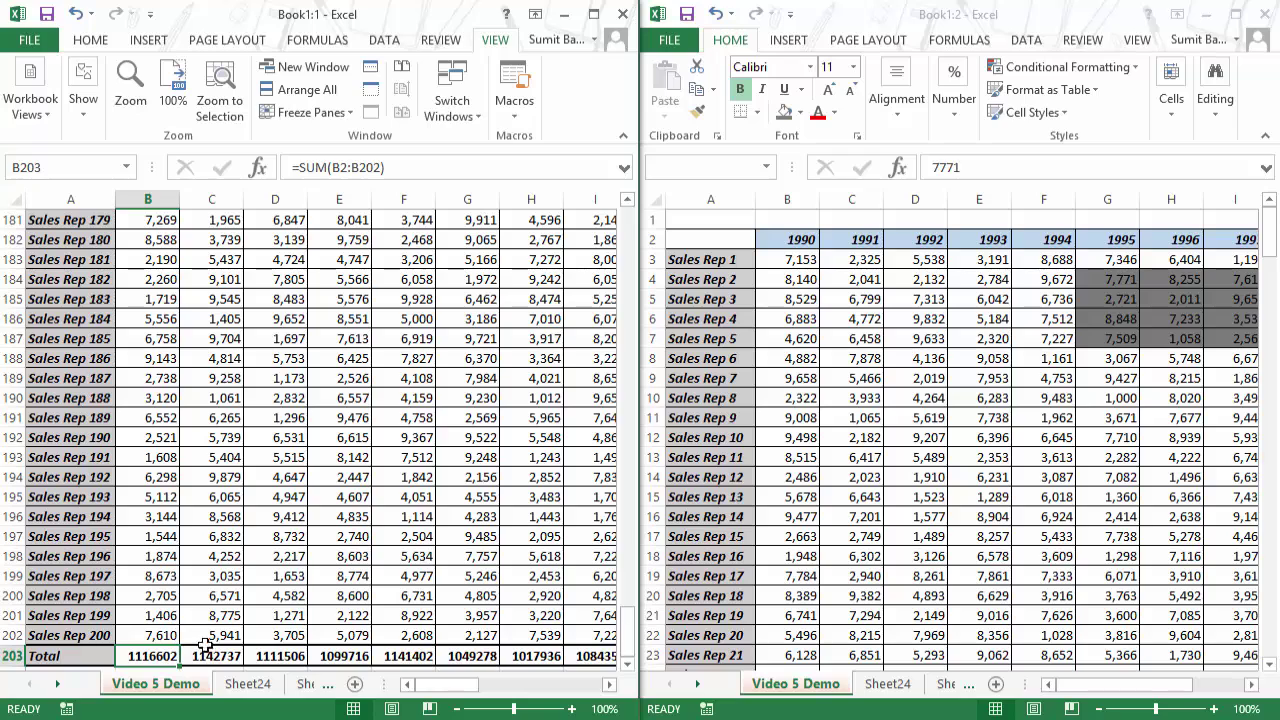
{"action": "left_click", "coordinate": [403, 656]}
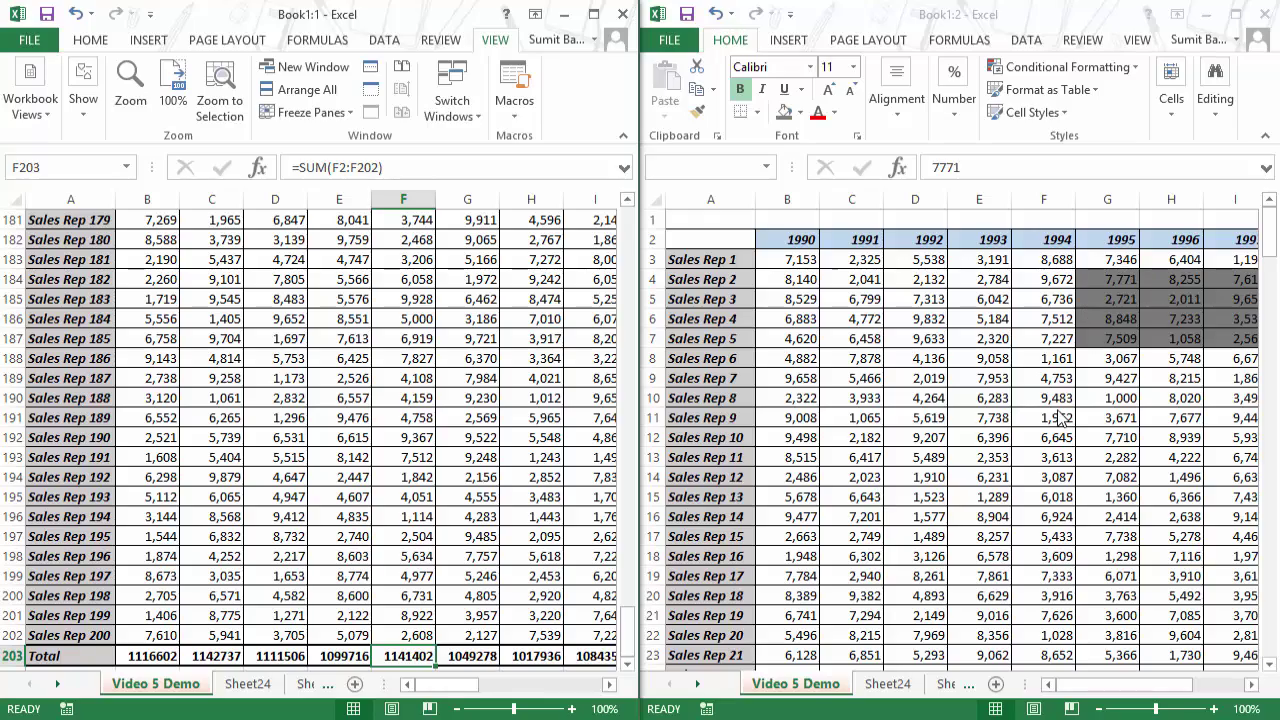
{"action": "scroll", "coordinate": [1062, 418], "scroll_direction": "down", "scroll_amount": 2}
{"action": "scroll", "coordinate": [1062, 418], "scroll_direction": "up", "scroll_amount": 3}
{"action": "scroll", "coordinate": [1062, 418], "scroll_direction": "down", "scroll_amount": 2}
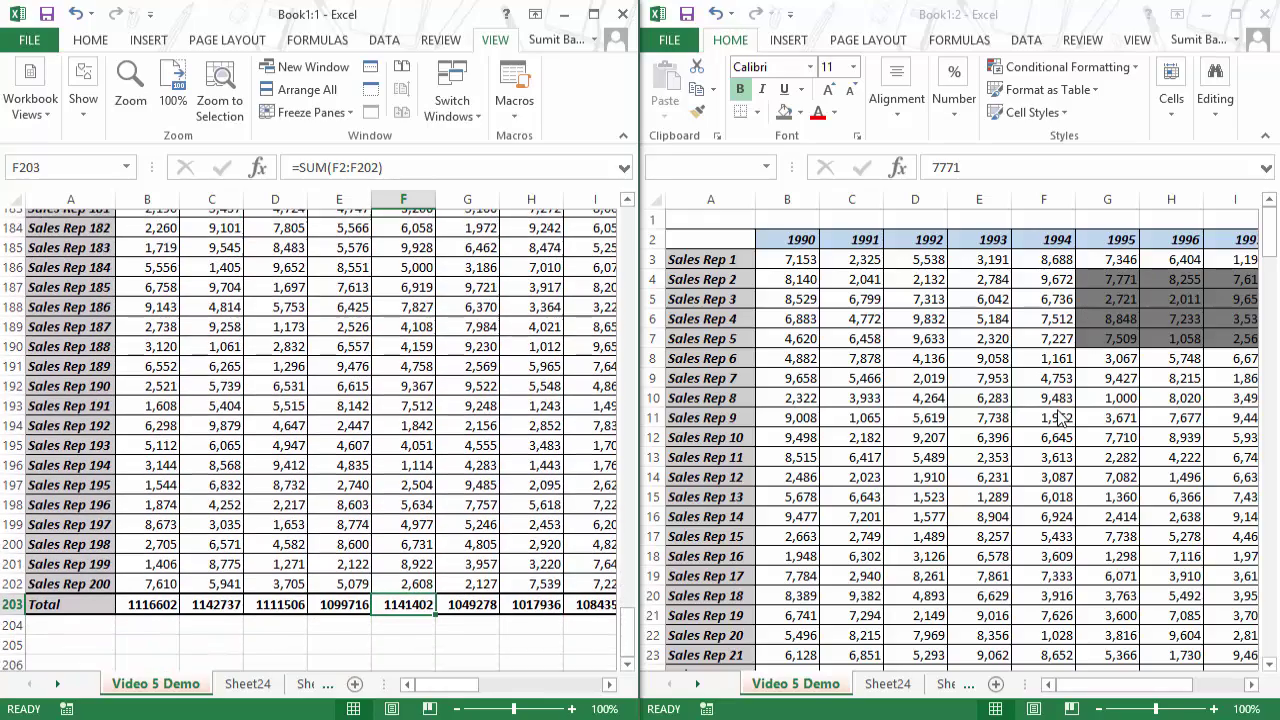
Step: In the Book1:2 window, set Sales Rep 22's 1994 value in F24 to 1000
{"action": "key", "text": "ctrl+F6"}
{"action": "scroll", "coordinate": [1042, 374], "scroll_direction": "down", "scroll_amount": 2}
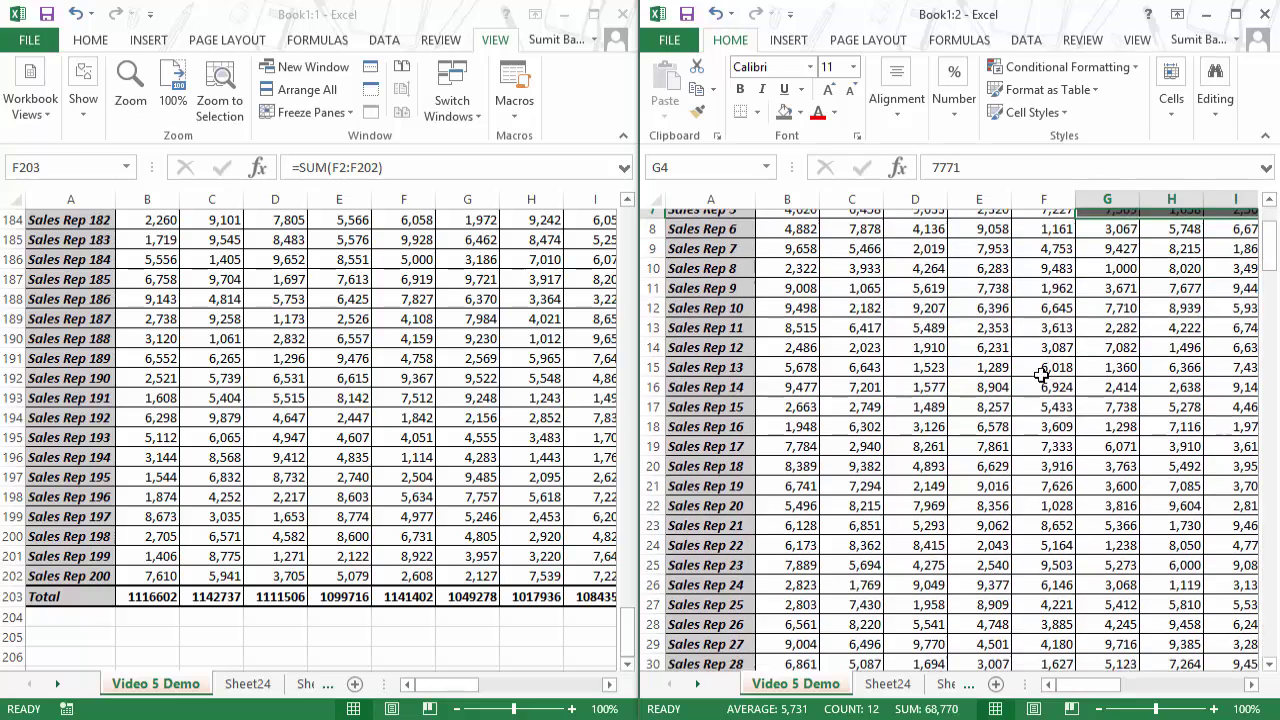
{"action": "scroll", "coordinate": [1042, 374], "scroll_direction": "down", "scroll_amount": 3}
{"action": "left_click", "coordinate": [1044, 378]}
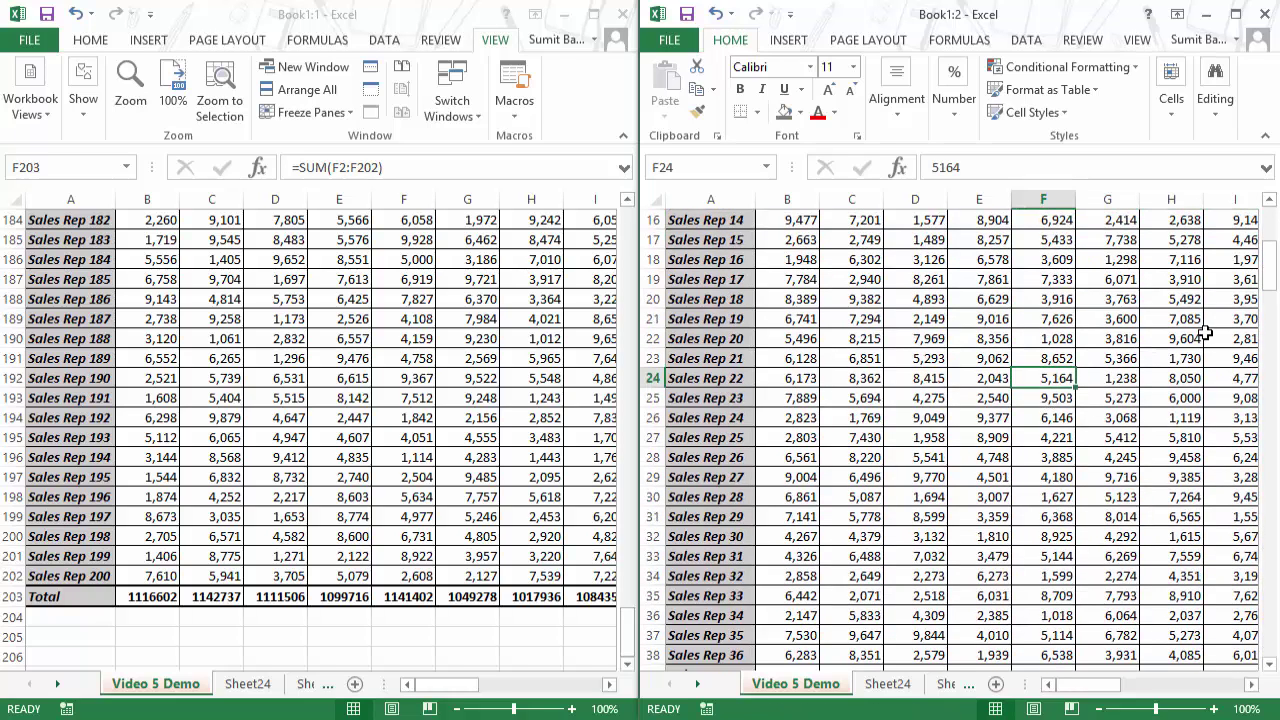
{"action": "type", "text": "1000"}
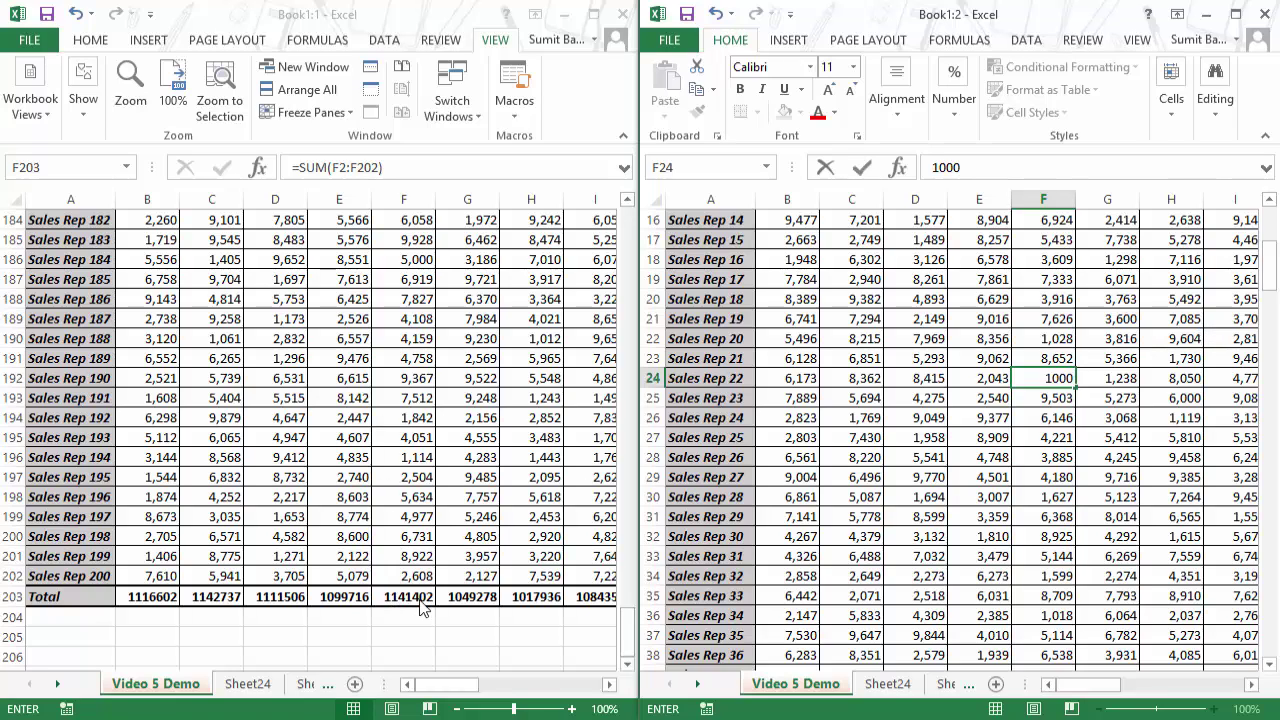
{"action": "key", "text": "Return"}
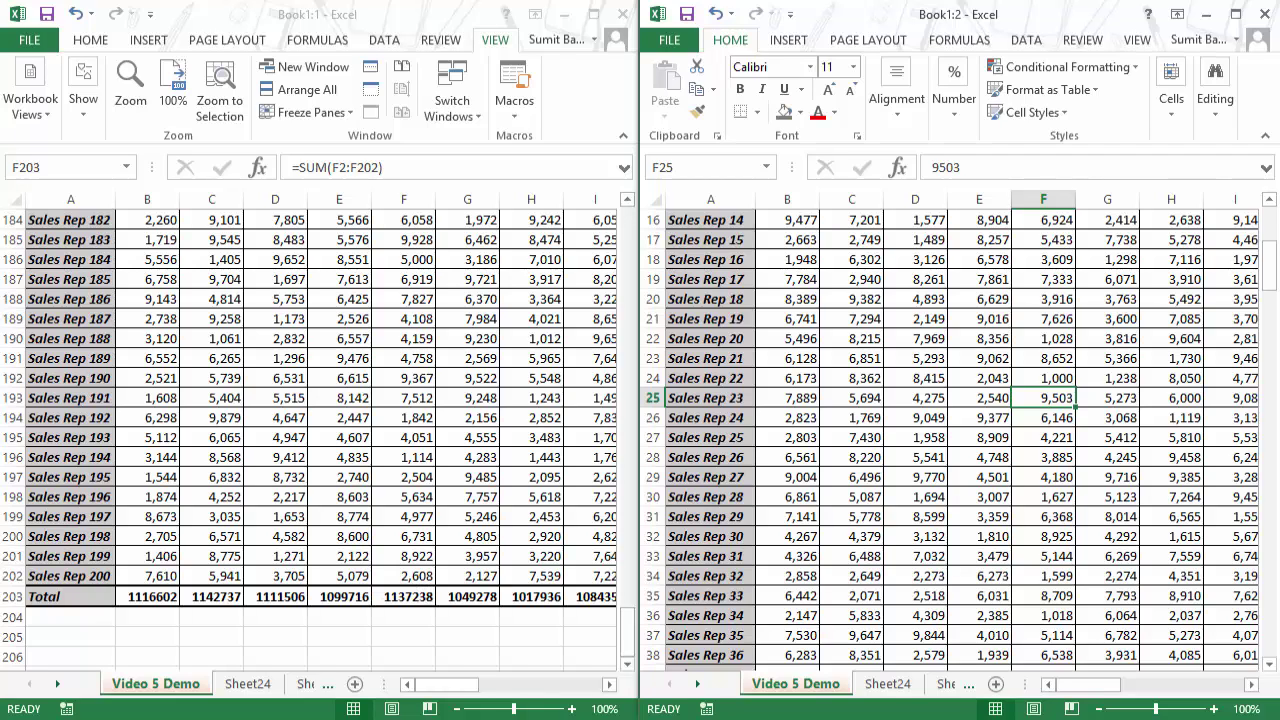
Step: Show Sheet24 in the Book1:2 window alongside Video 5 Demo and select its cell D8
{"action": "left_click", "coordinate": [888, 684]}
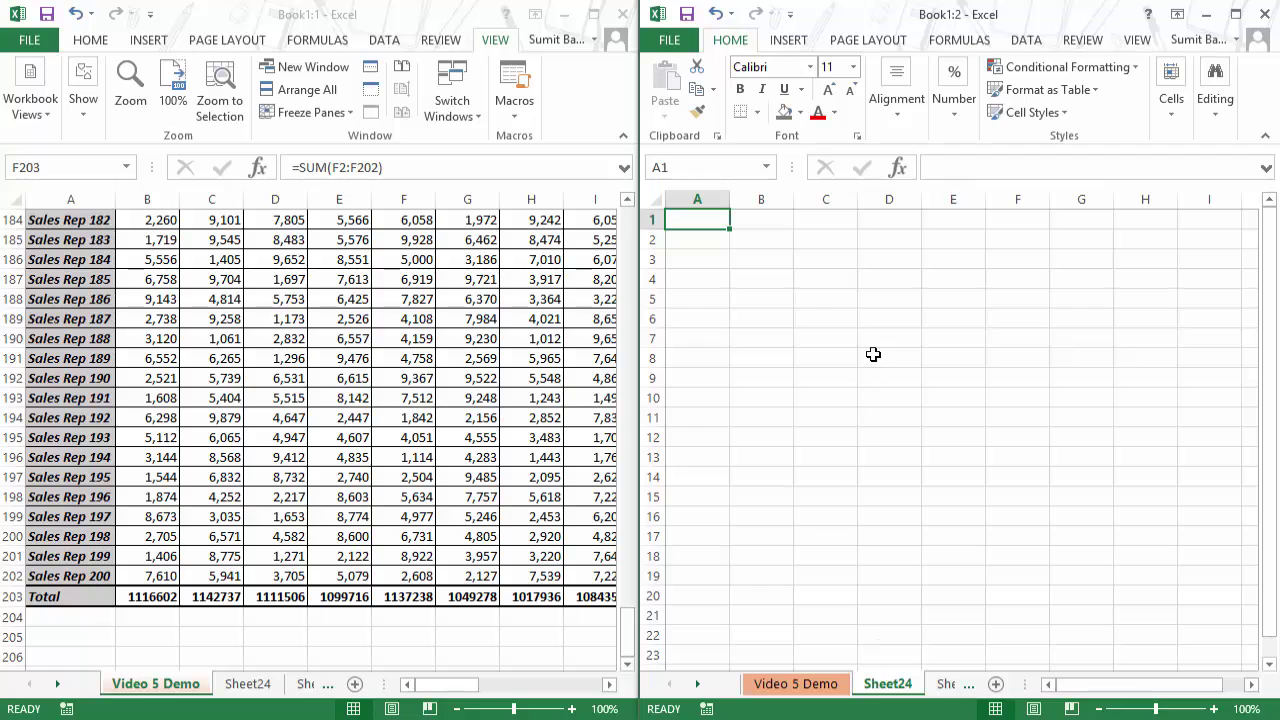
{"action": "left_click", "coordinate": [873, 354]}
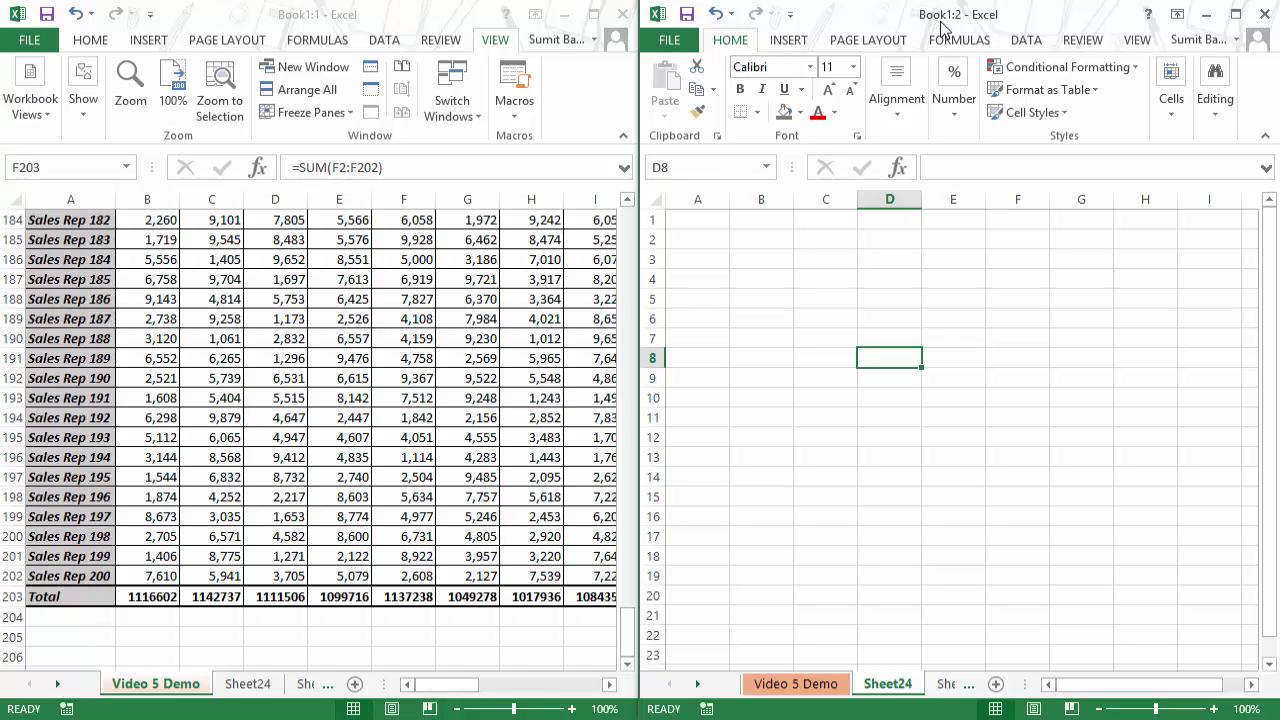
Step: Close the Book1:2 window, then maximize the remaining workbook window and return to the start of the sales table
{"action": "left_click", "coordinate": [1265, 14]}
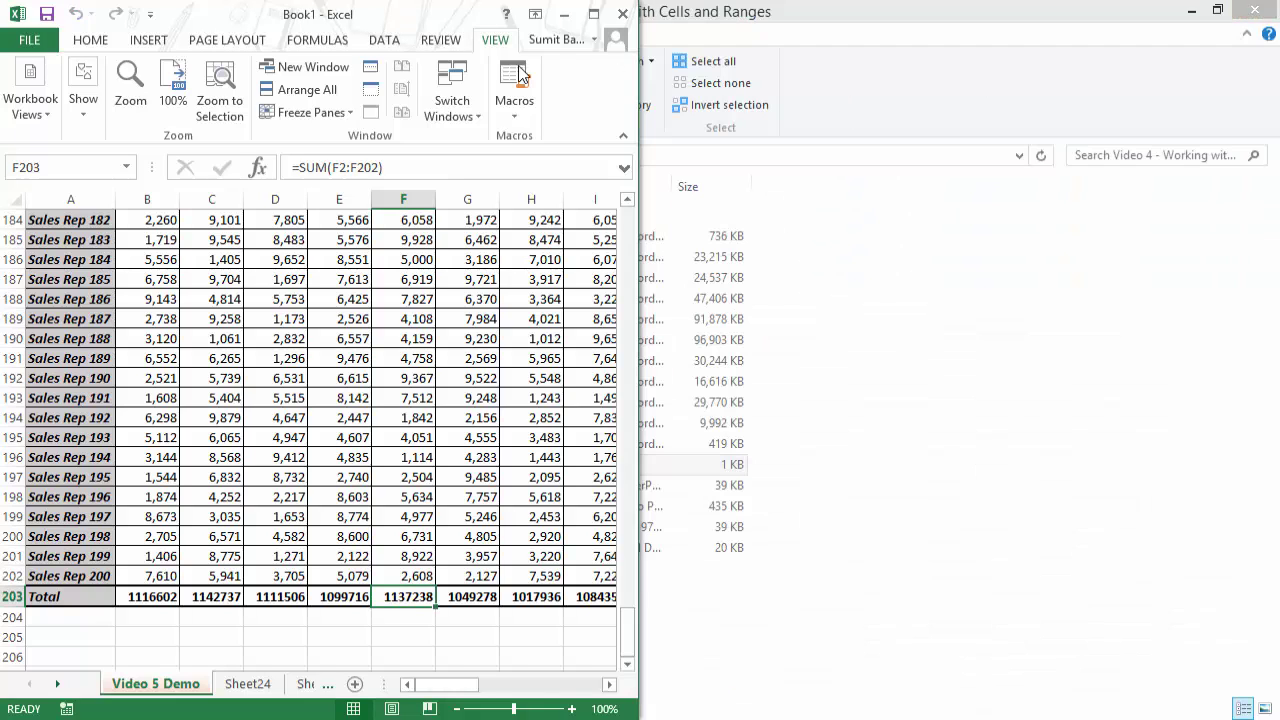
{"action": "left_click", "coordinate": [593, 14]}
{"action": "scroll", "coordinate": [463, 570], "scroll_direction": "up", "scroll_amount": 20}
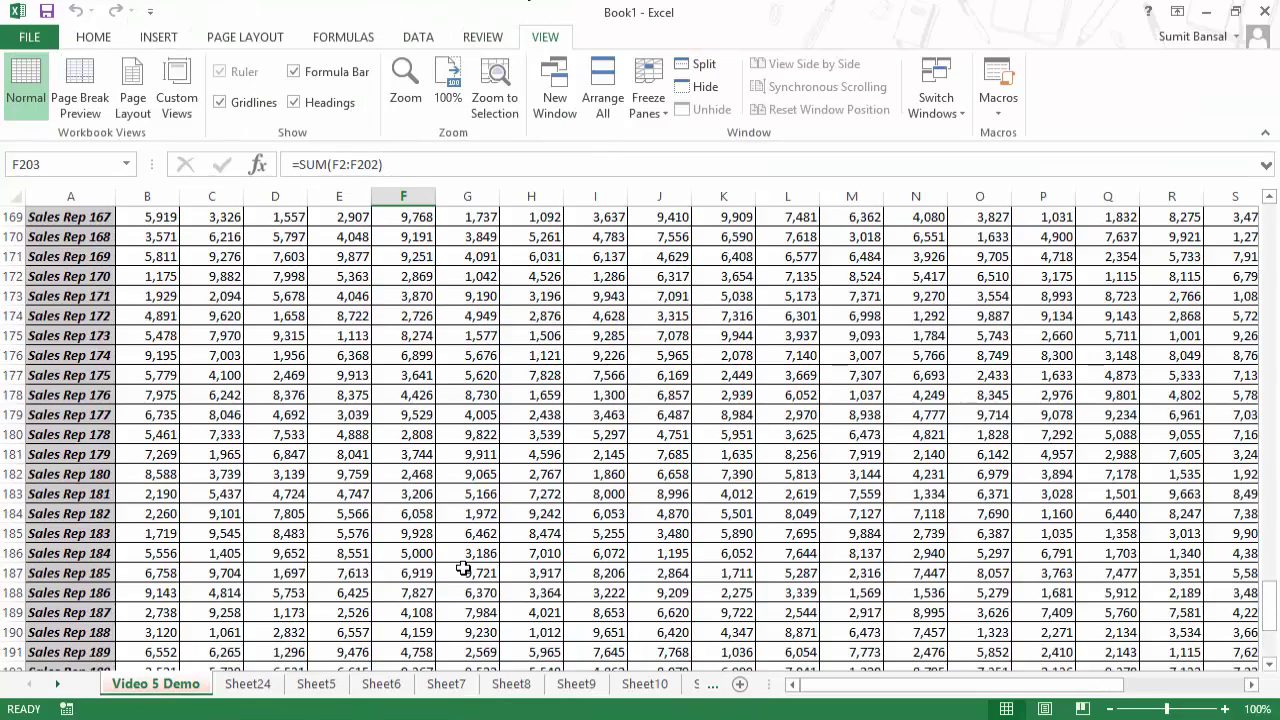
{"action": "scroll", "coordinate": [463, 570], "scroll_direction": "up", "scroll_amount": 20}
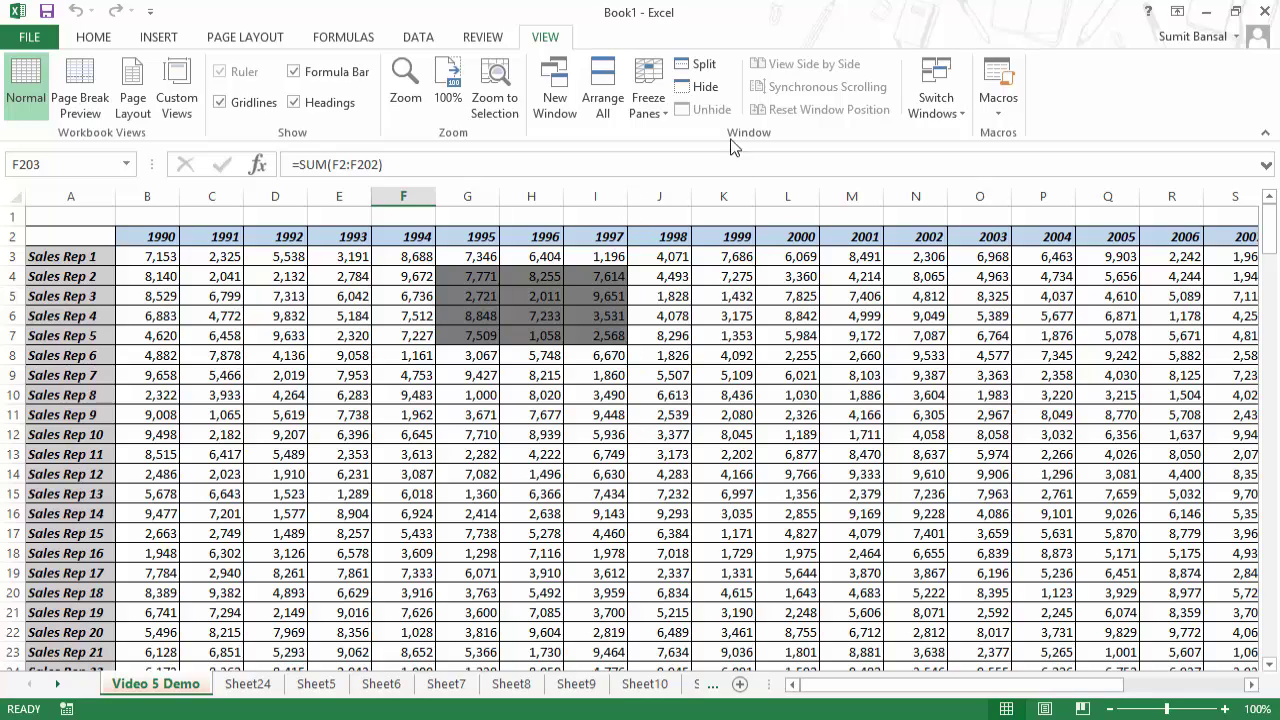
Step: Split the sheet into four panes and select Sales Rep 47's 1990 to 1994 values, B49:F49, in the upper pane
{"action": "left_click", "coordinate": [703, 66]}
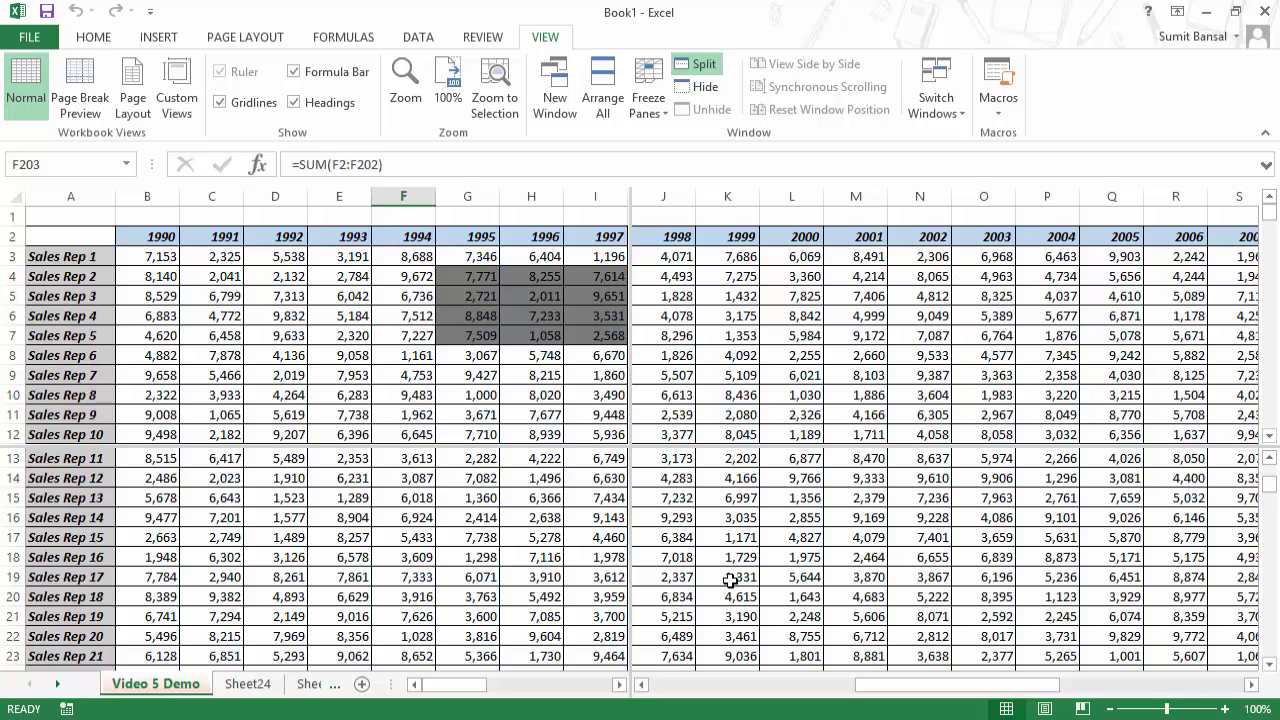
{"action": "left_click", "coordinate": [335, 355]}
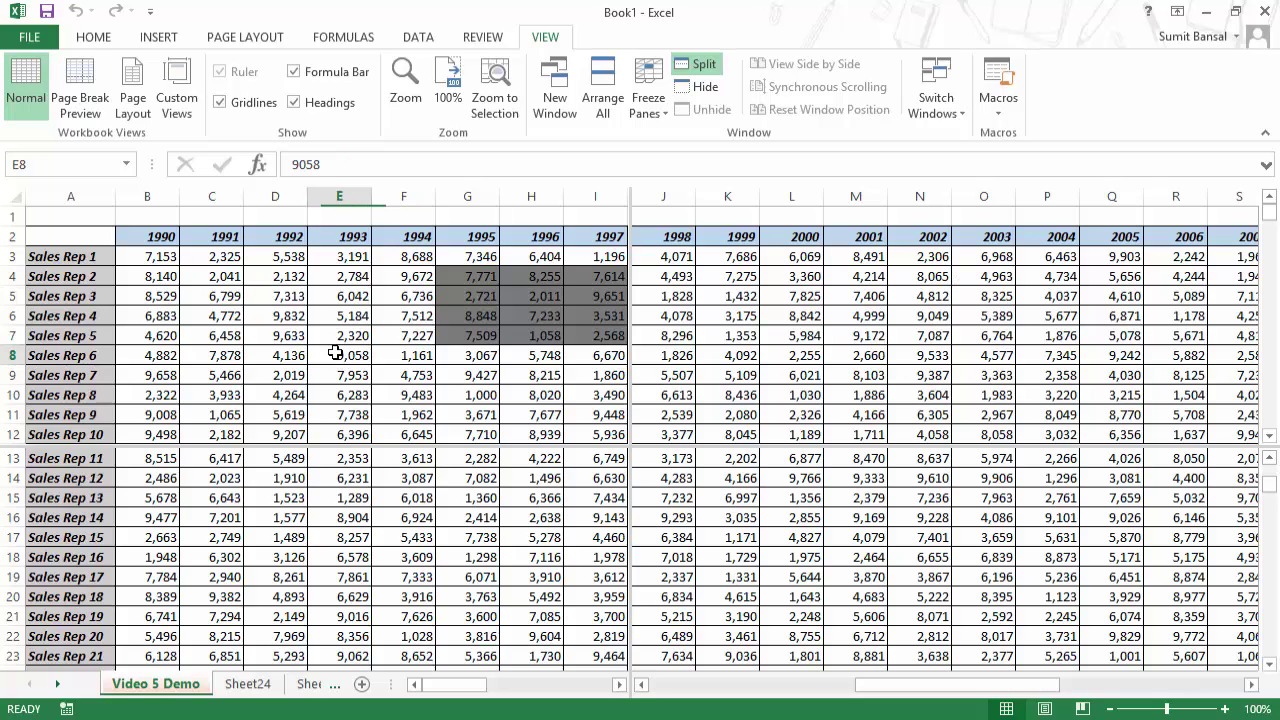
{"action": "scroll", "coordinate": [335, 355], "scroll_direction": "down", "scroll_amount": 5}
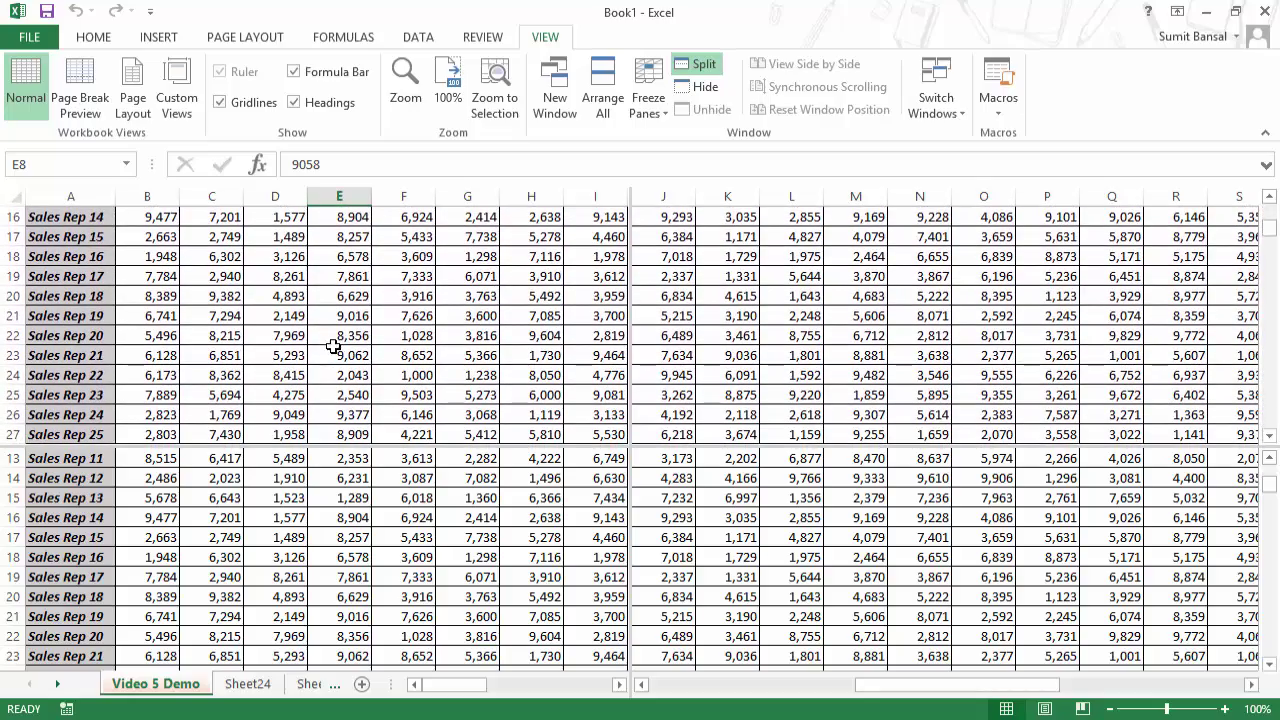
{"action": "scroll", "coordinate": [177, 353], "scroll_direction": "down", "scroll_amount": 7}
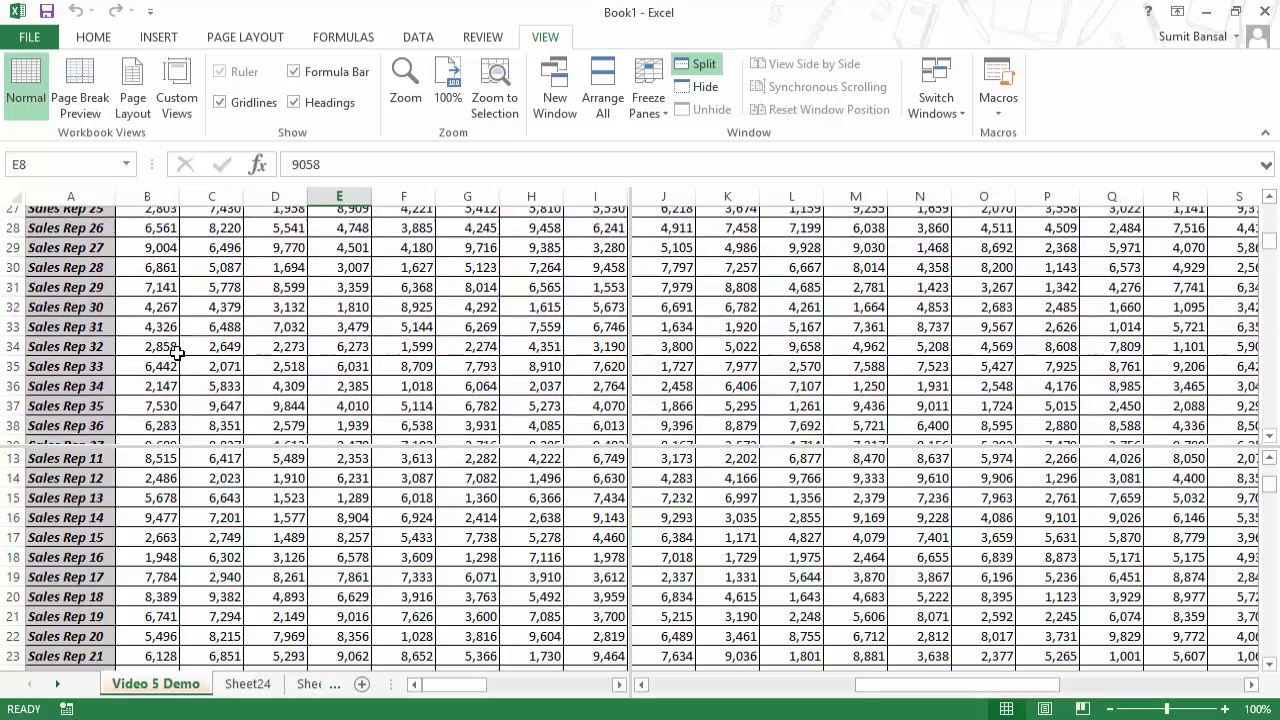
{"action": "scroll", "coordinate": [177, 353], "scroll_direction": "down", "scroll_amount": 2}
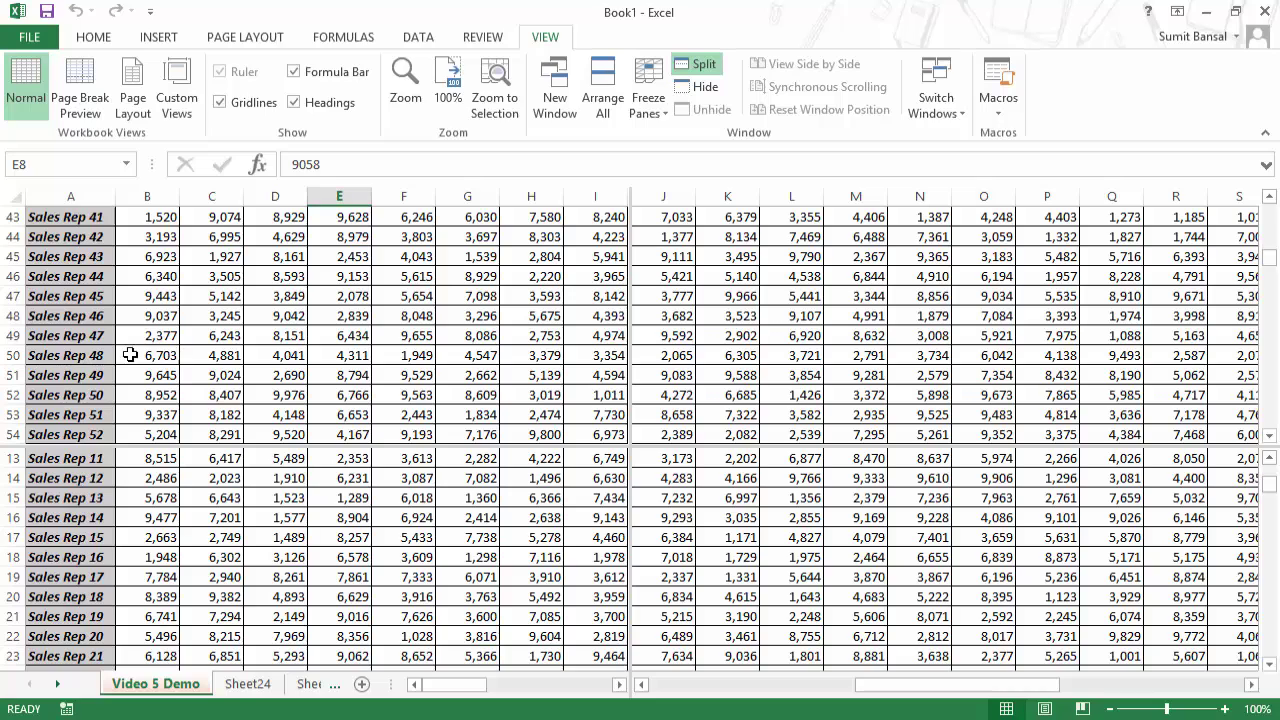
{"action": "left_click_drag", "start_coordinate": [82, 335], "coordinate": [423, 335]}
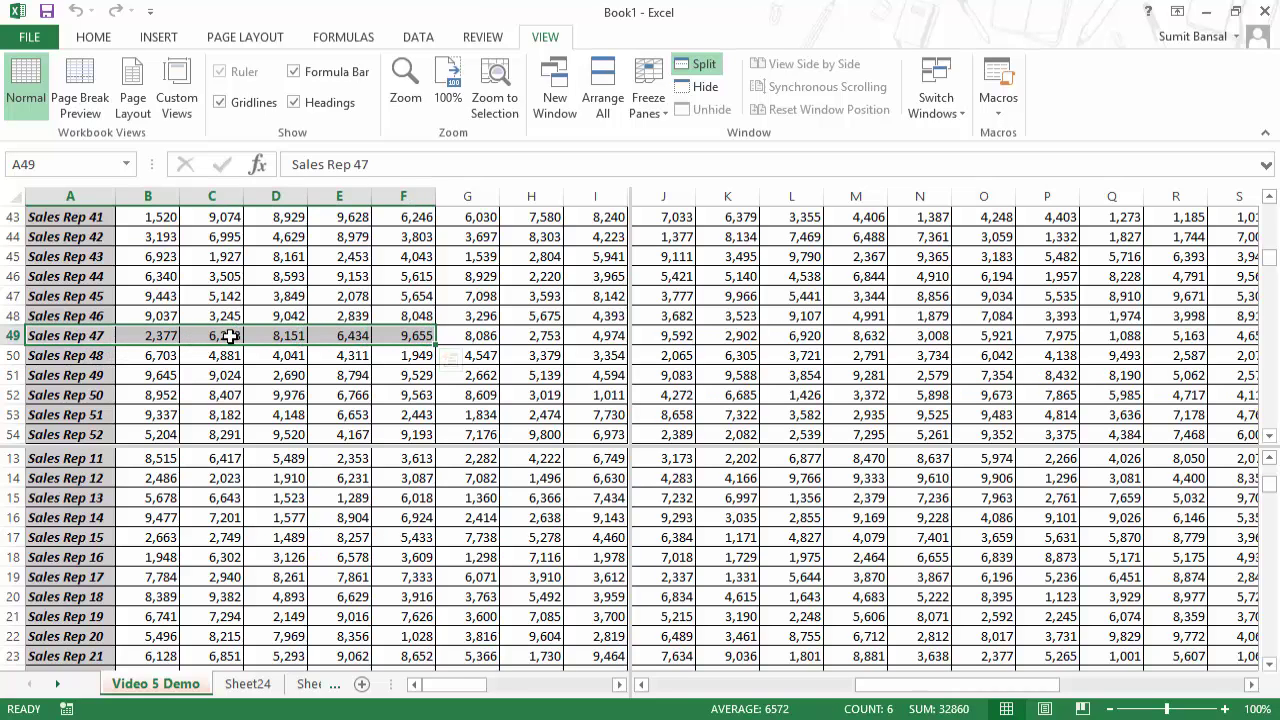
{"action": "left_click_drag", "start_coordinate": [196, 335], "coordinate": [403, 335]}
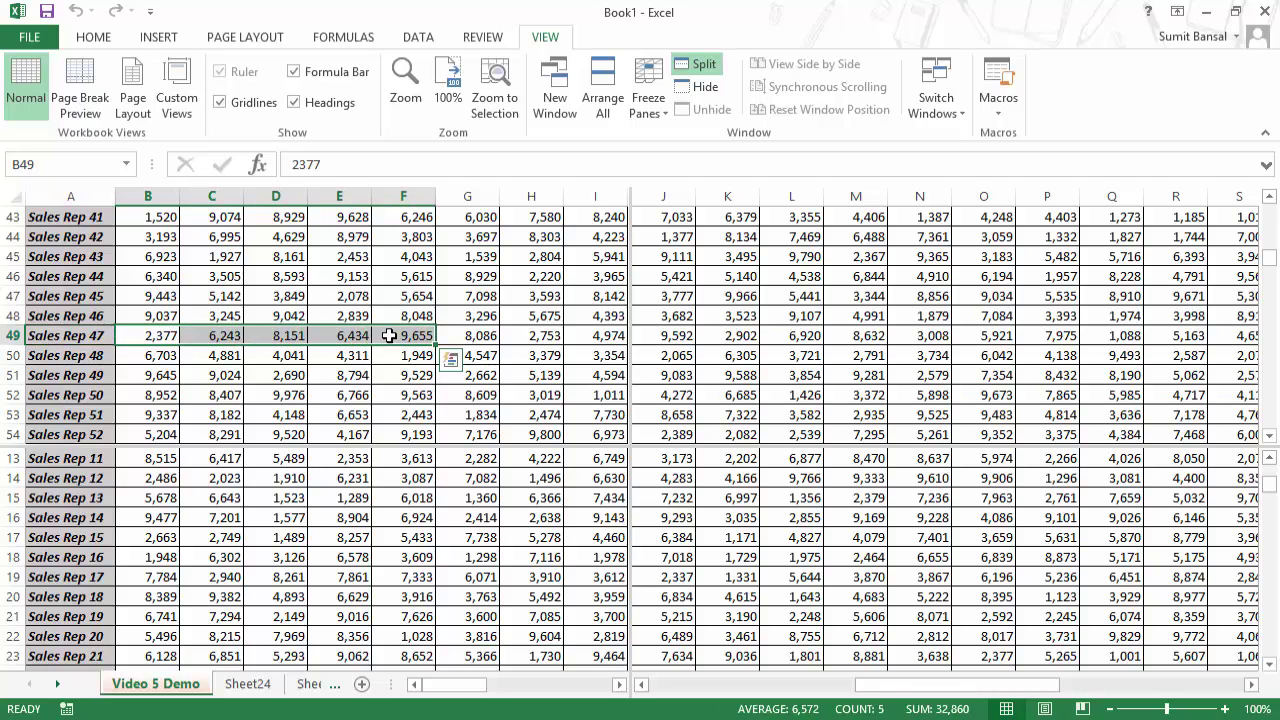
Step: Browse further sales rep rows in the upper pane, then go back to Sales Rep 47 and select A49
{"action": "scroll", "coordinate": [371, 565], "scroll_direction": "down", "scroll_amount": 1}
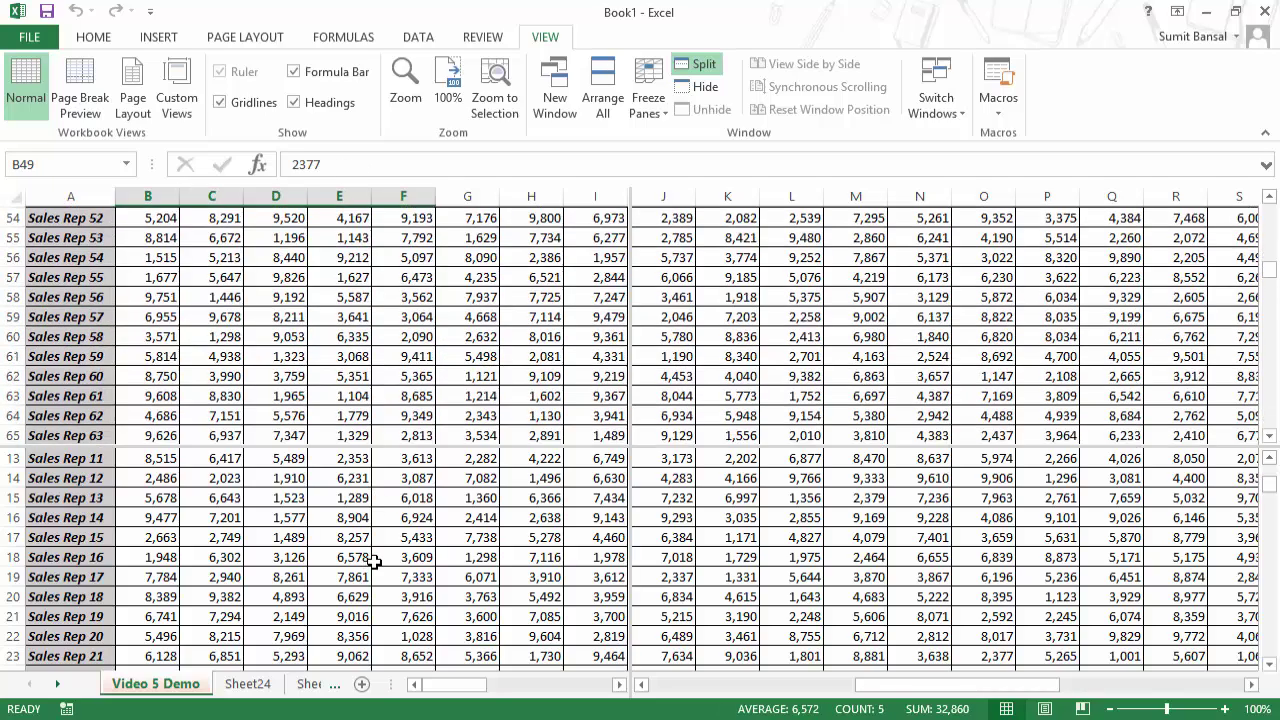
{"action": "left_click", "coordinate": [370, 375]}
{"action": "scroll", "coordinate": [337, 505], "scroll_direction": "down", "scroll_amount": 2}
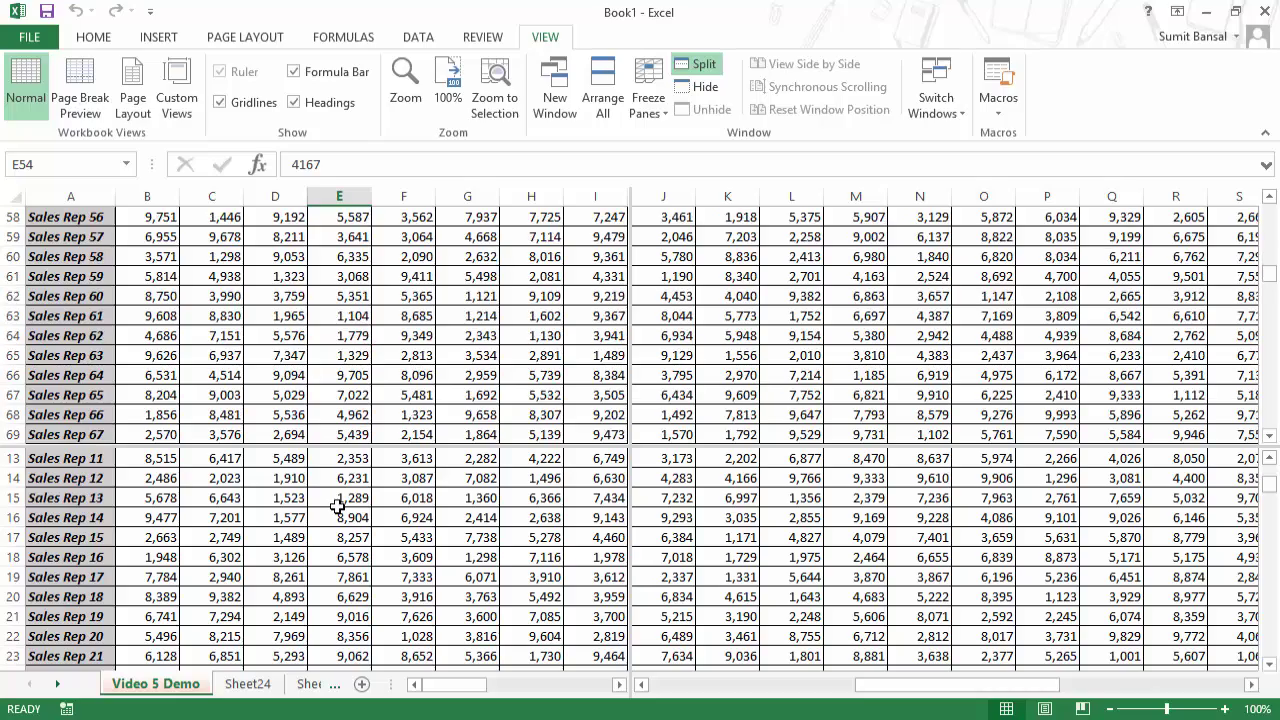
{"action": "scroll", "coordinate": [222, 360], "scroll_direction": "up", "scroll_amount": 2}
{"action": "left_click", "coordinate": [75, 276]}
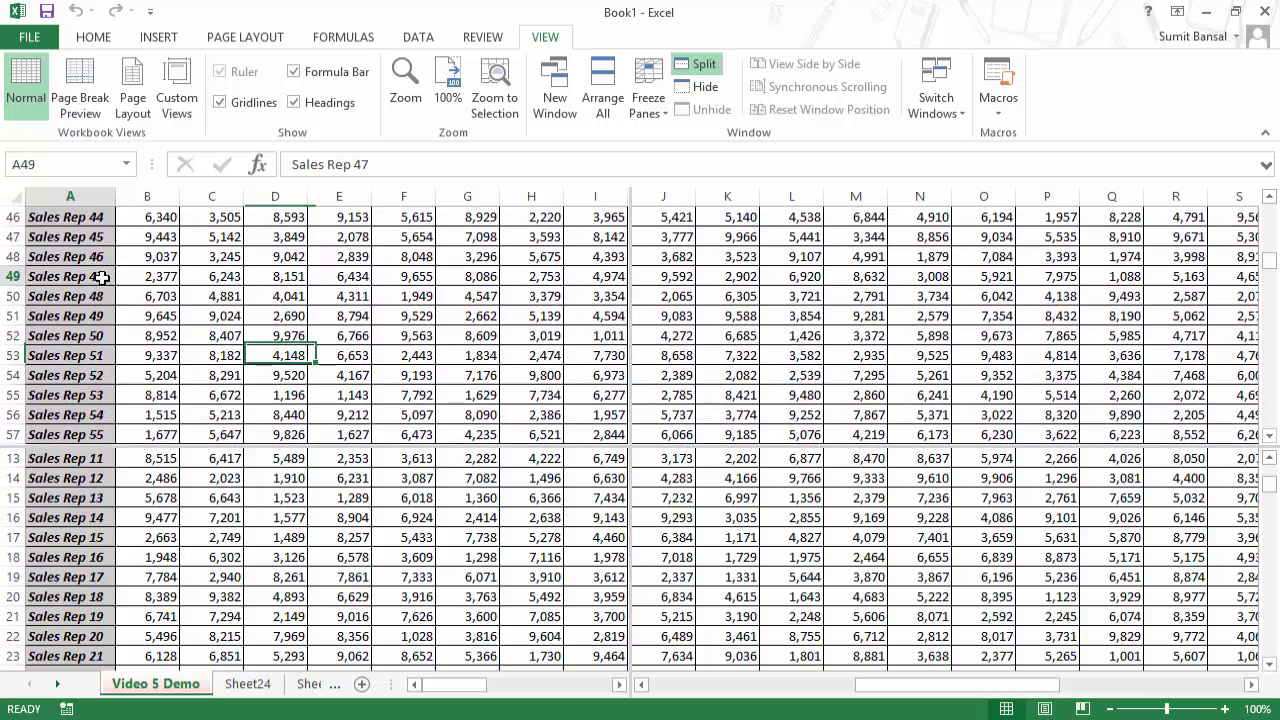
Step: Bring the Total row into view in the lower pane and clear Sales Rep 47's values in B49:E49
{"action": "left_click", "coordinate": [235, 537]}
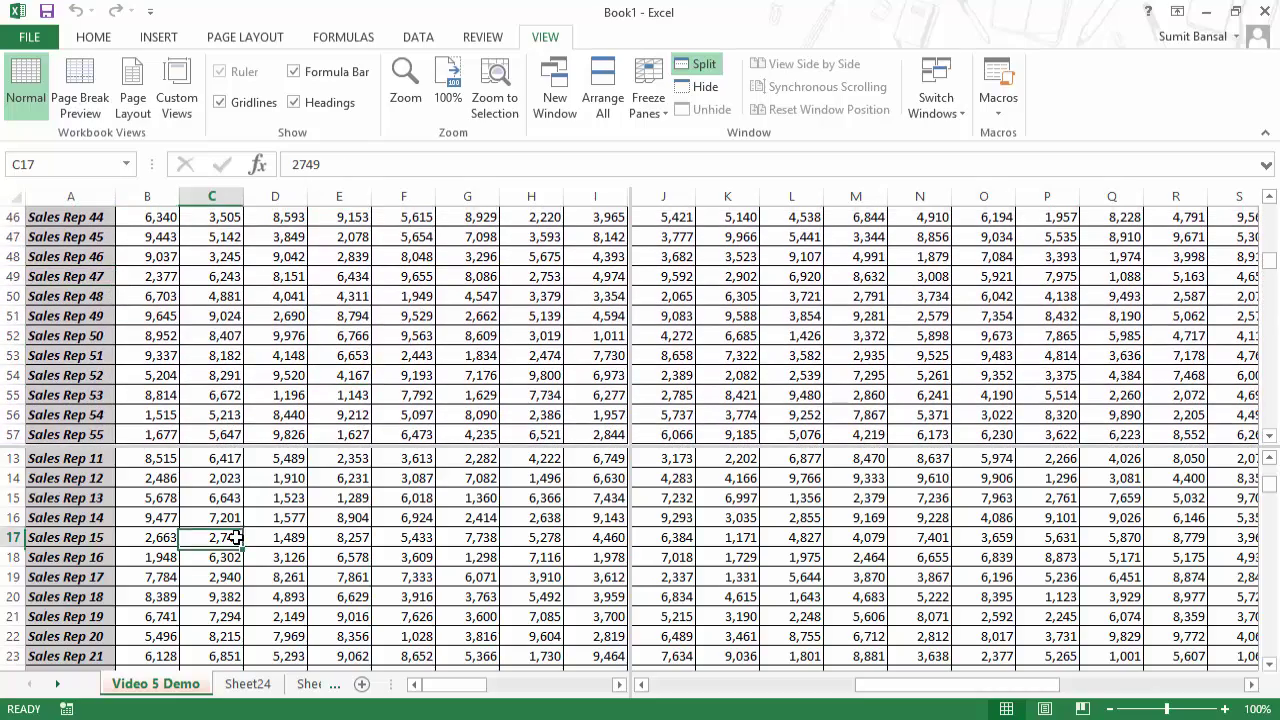
{"action": "scroll", "coordinate": [283, 537], "scroll_direction": "down", "scroll_amount": 13}
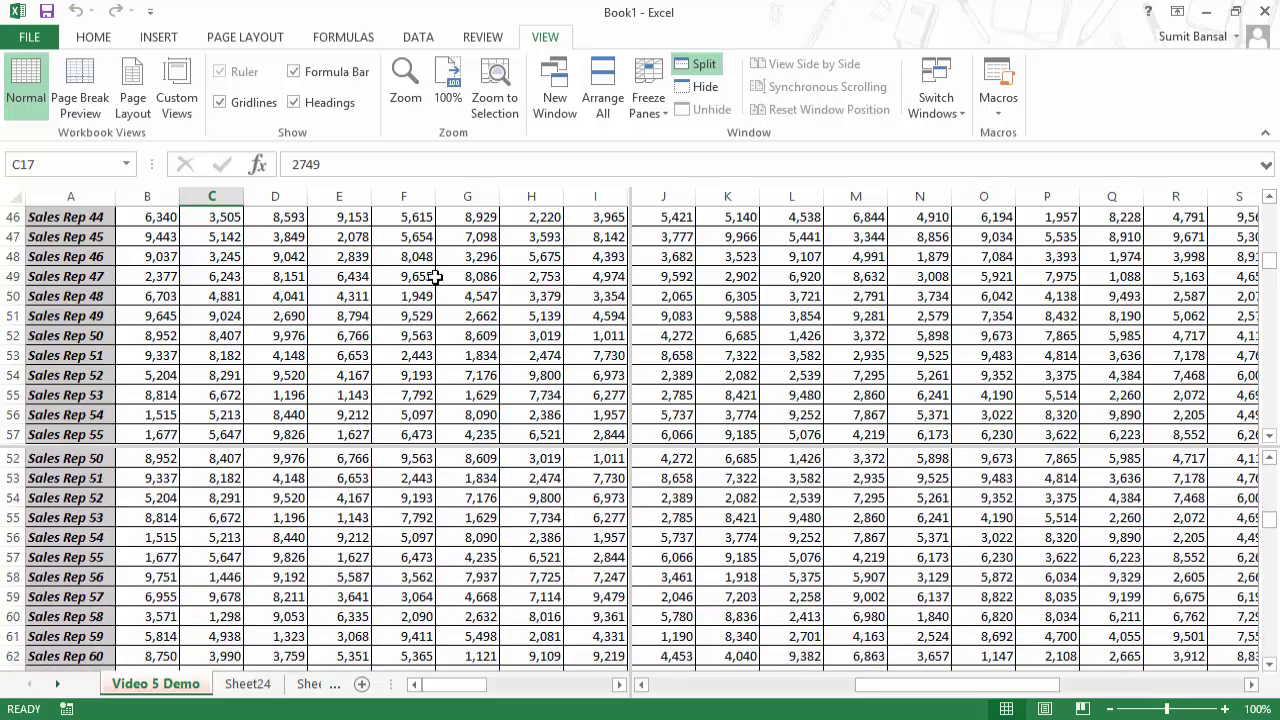
{"action": "scroll", "coordinate": [372, 522], "scroll_direction": "down", "scroll_amount": 8}
{"action": "scroll", "coordinate": [367, 556], "scroll_direction": "down", "scroll_amount": 20}
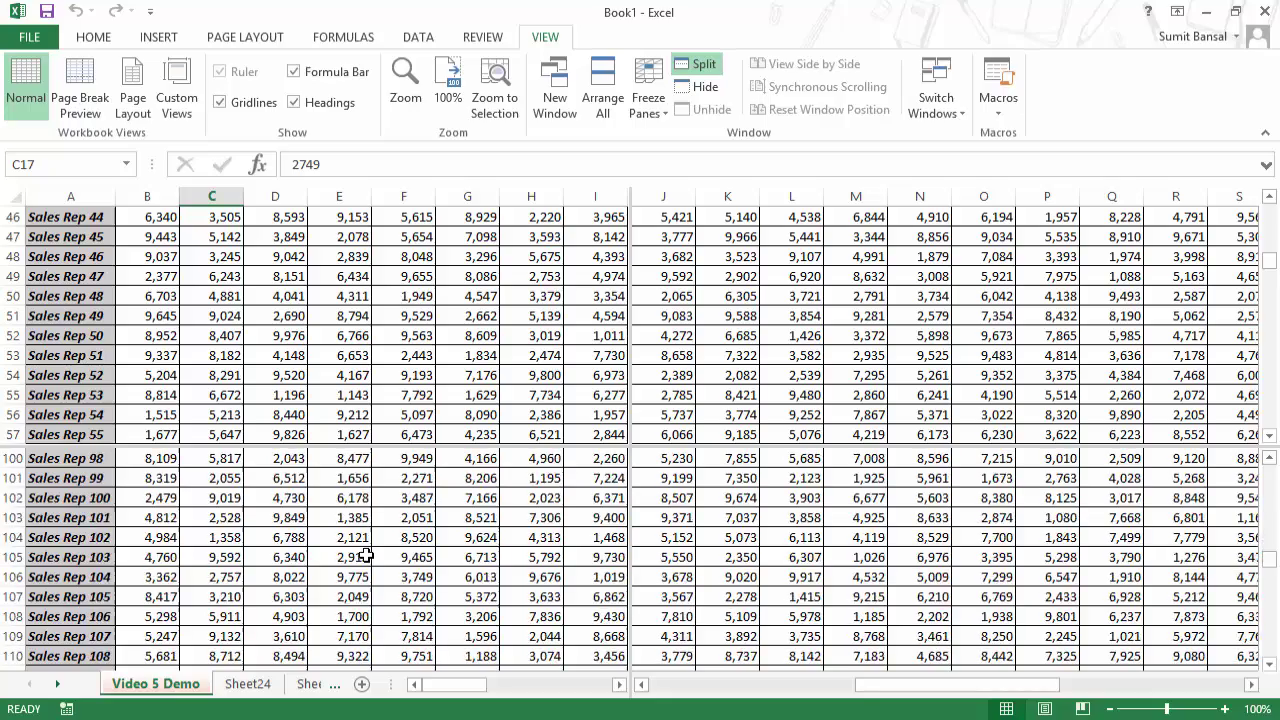
{"action": "scroll", "coordinate": [367, 556], "scroll_direction": "down", "scroll_amount": 16}
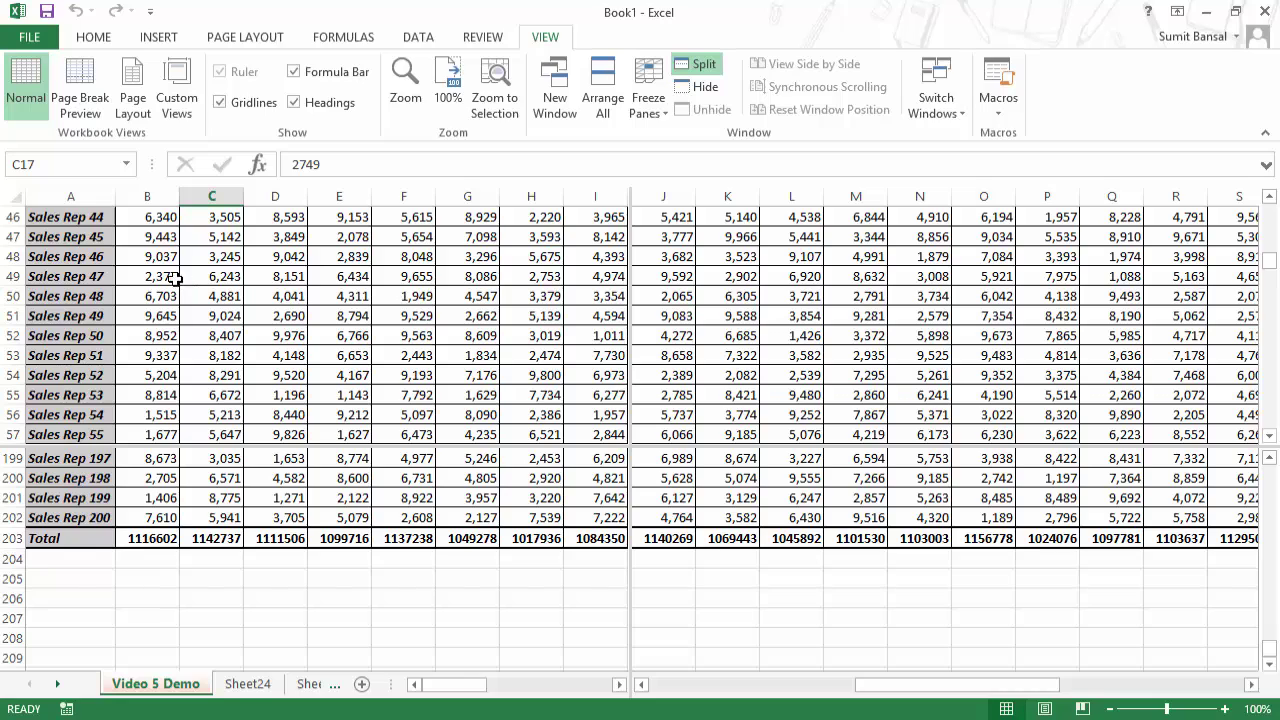
{"action": "left_click_drag", "start_coordinate": [172, 277], "coordinate": [339, 276]}
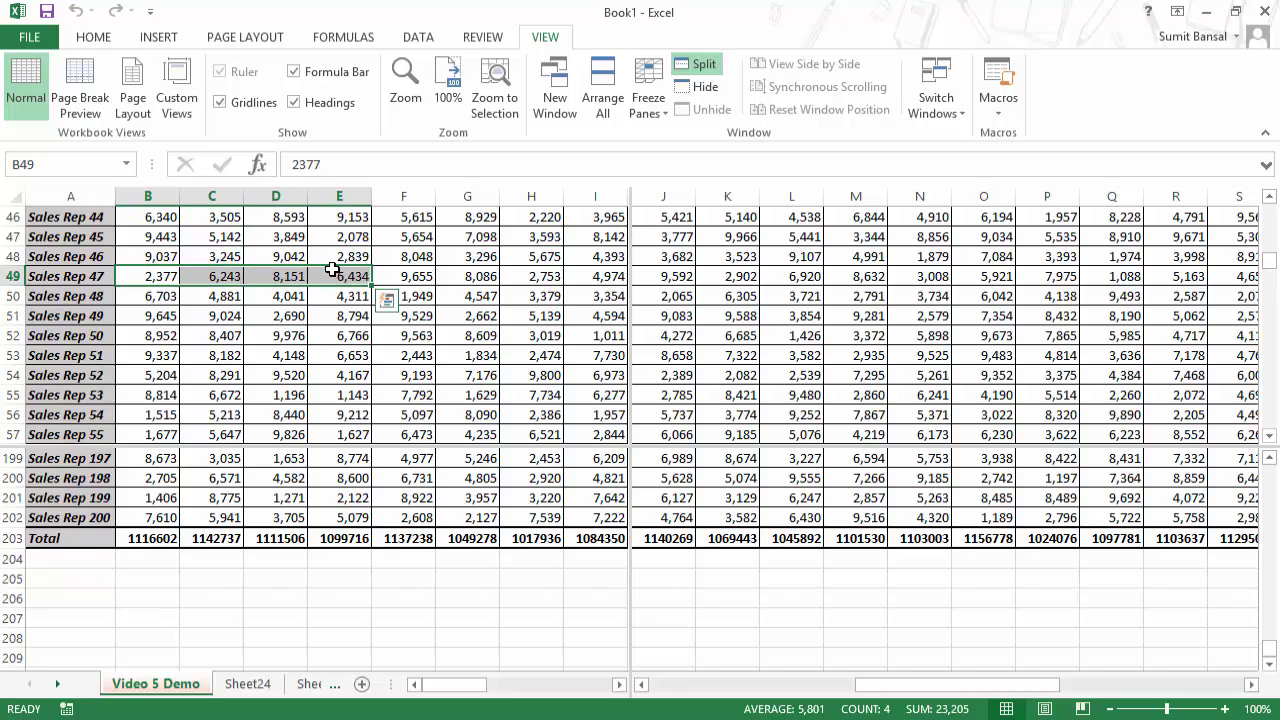
{"action": "key", "text": "Delete"}
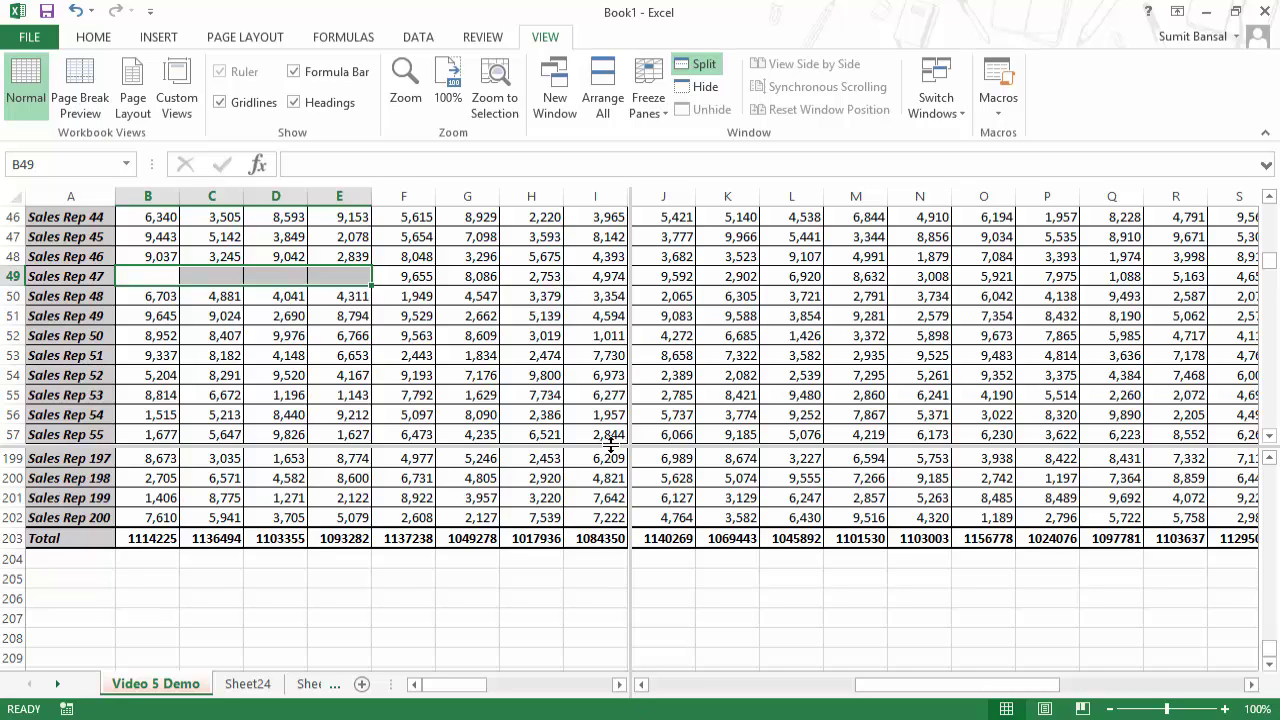
Step: Remove the horizontal split while keeping the vertical one, and select cell M56 in the 2001 column
{"action": "left_click_drag", "start_coordinate": [610, 444], "coordinate": [611, 691]}
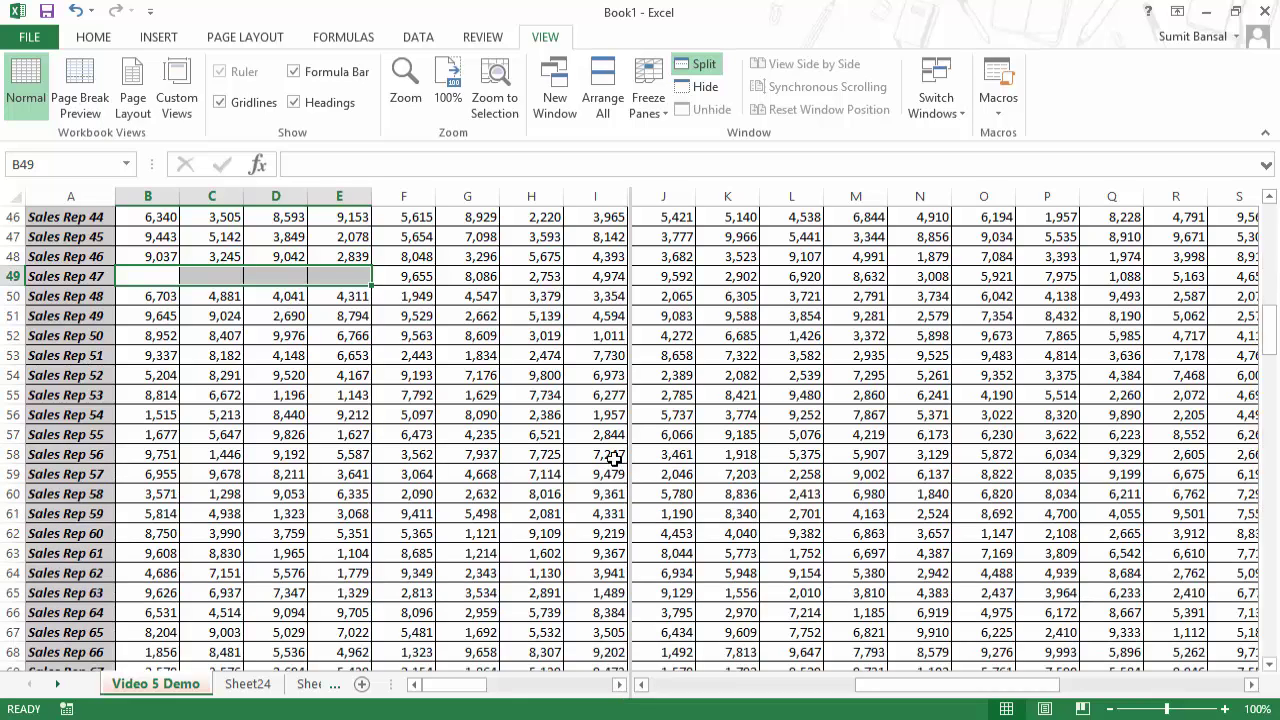
{"action": "key", "text": "Down"}
{"action": "key", "text": "Down"}
{"action": "key", "text": "Down"}
{"action": "key", "text": "Down"}
{"action": "key", "text": "Down"}
{"action": "key", "text": "Down"}
{"action": "key", "text": "Down"}
{"action": "key", "text": "Right"}
{"action": "key", "text": "Right"}
{"action": "key", "text": "Right"}
{"action": "key", "text": "Right"}
{"action": "key", "text": "Right"}
{"action": "key", "text": "Right"}
{"action": "key", "text": "Right"}
{"action": "key", "text": "Right"}
{"action": "key", "text": "Right"}
{"action": "key", "text": "Right"}
{"action": "key", "text": "Right"}
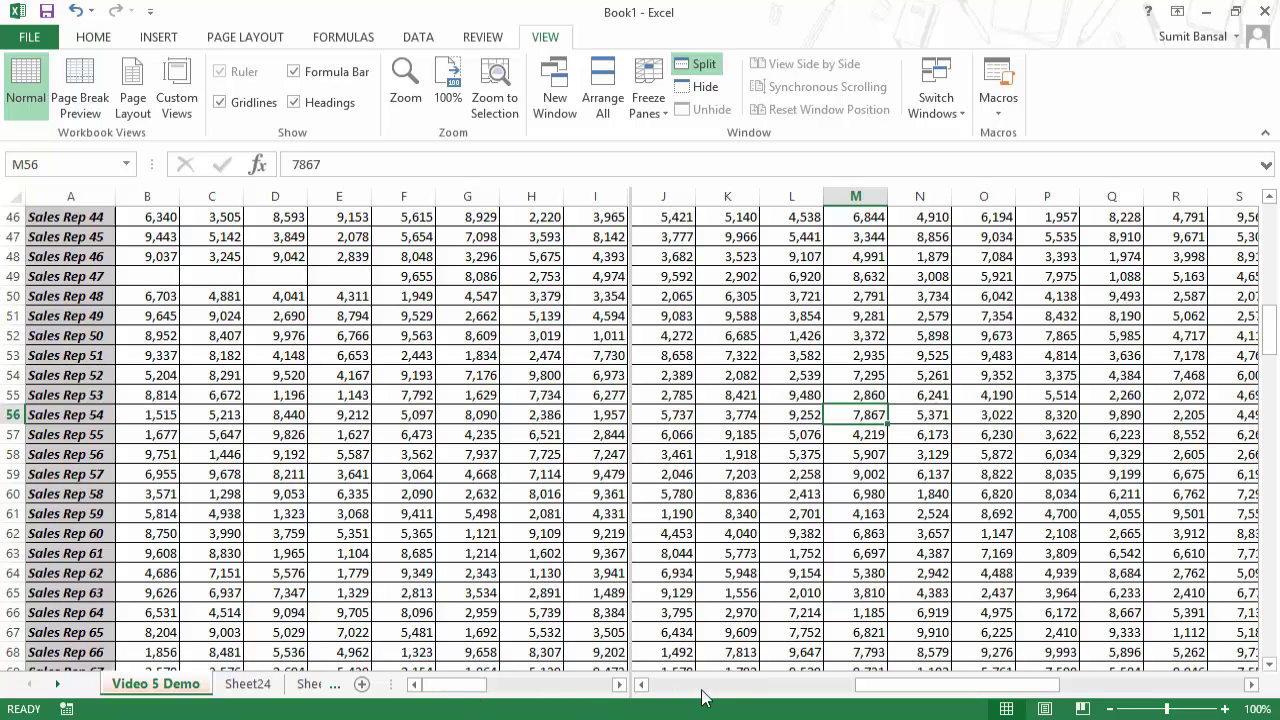
Step: Browse lower rows and shift both panes to column G onward, then remove the remaining vertical split
{"action": "mouse_move", "coordinate": [1270, 338]}
{"action": "left_mouse_down"}
{"action": "mouse_move", "coordinate": [1270, 320]}
{"action": "mouse_move", "coordinate": [1270, 355]}
{"action": "left_mouse_up"}
{"action": "left_click_drag", "start_coordinate": [452, 686], "coordinate": [495, 690]}
{"action": "left_click_drag", "start_coordinate": [934, 686], "coordinate": [866, 686]}
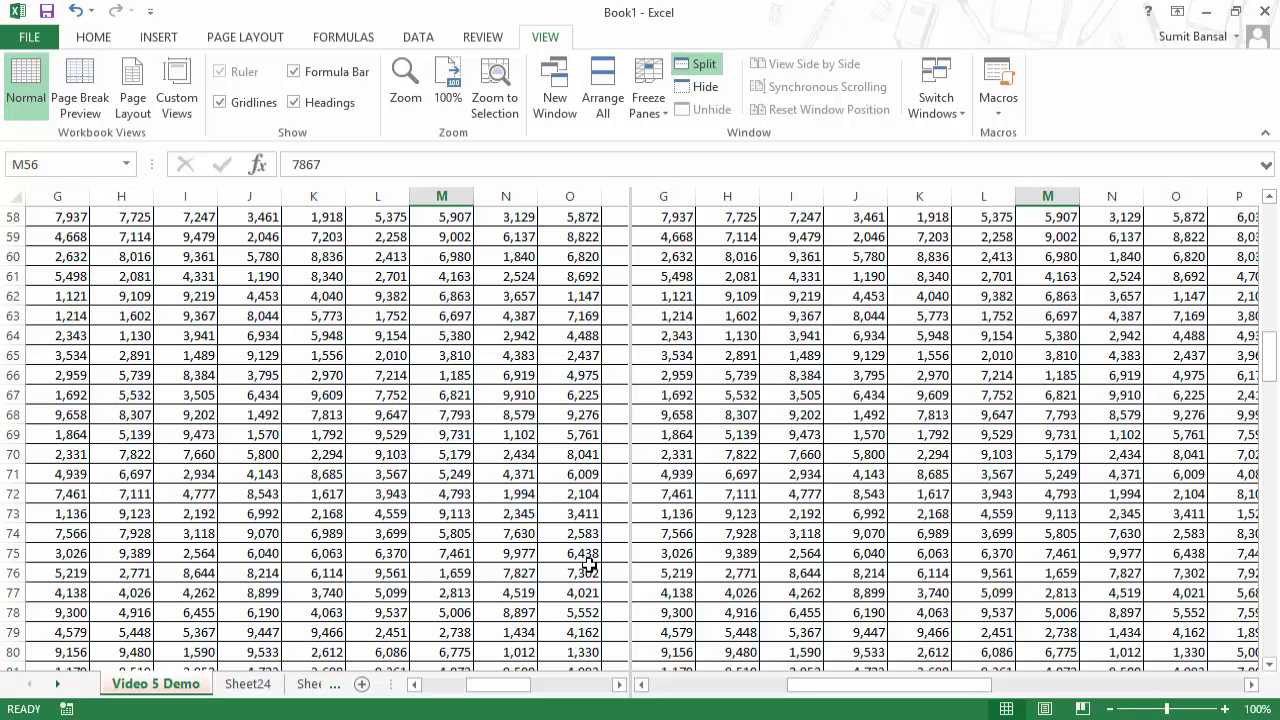
{"action": "left_click_drag", "start_coordinate": [630, 372], "coordinate": [1268, 372]}
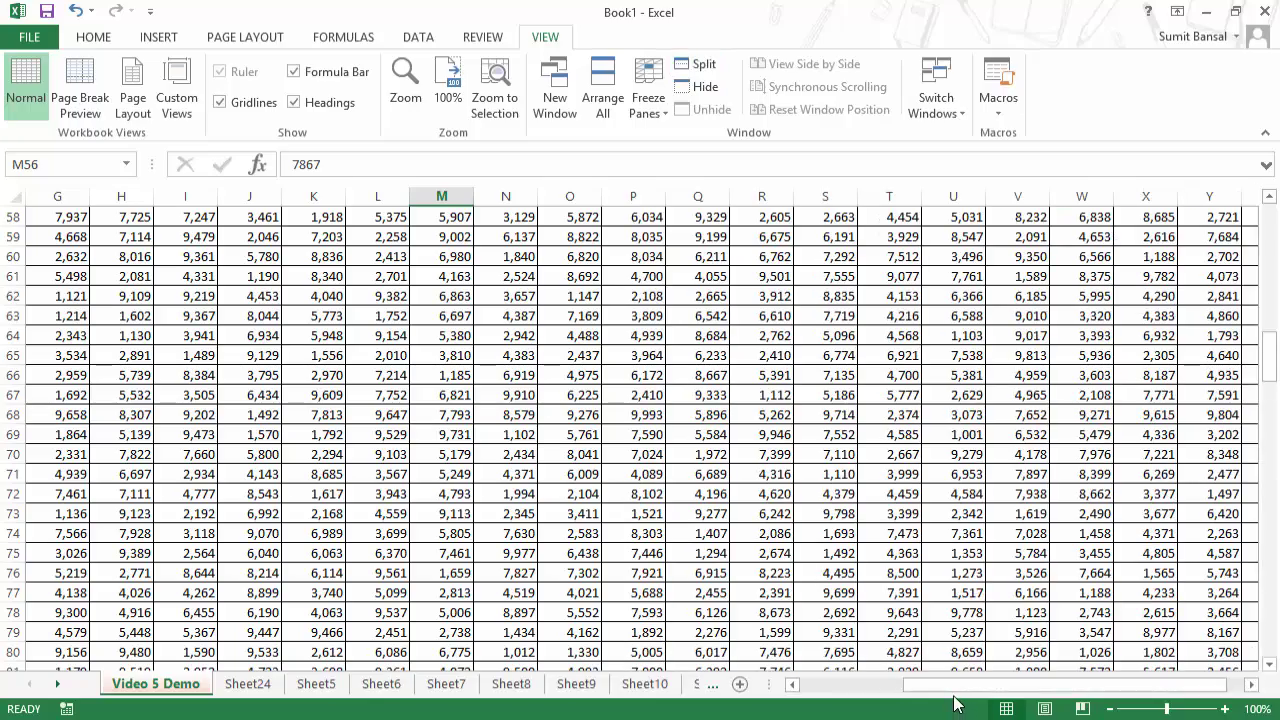
Step: Return to the start of the sheet and freeze its first column
{"action": "left_click_drag", "start_coordinate": [951, 686], "coordinate": [850, 686]}
{"action": "scroll", "coordinate": [162, 474], "scroll_direction": "up", "scroll_amount": 14}
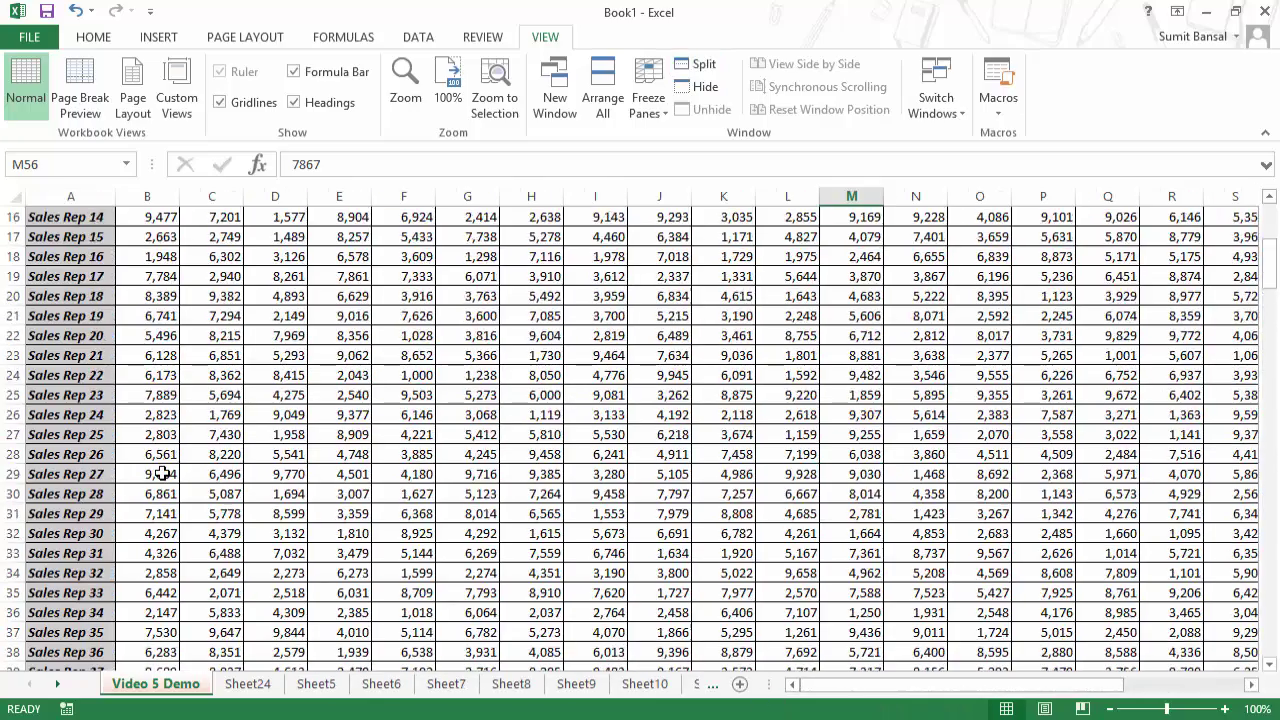
{"action": "scroll", "coordinate": [162, 474], "scroll_direction": "up", "scroll_amount": 5}
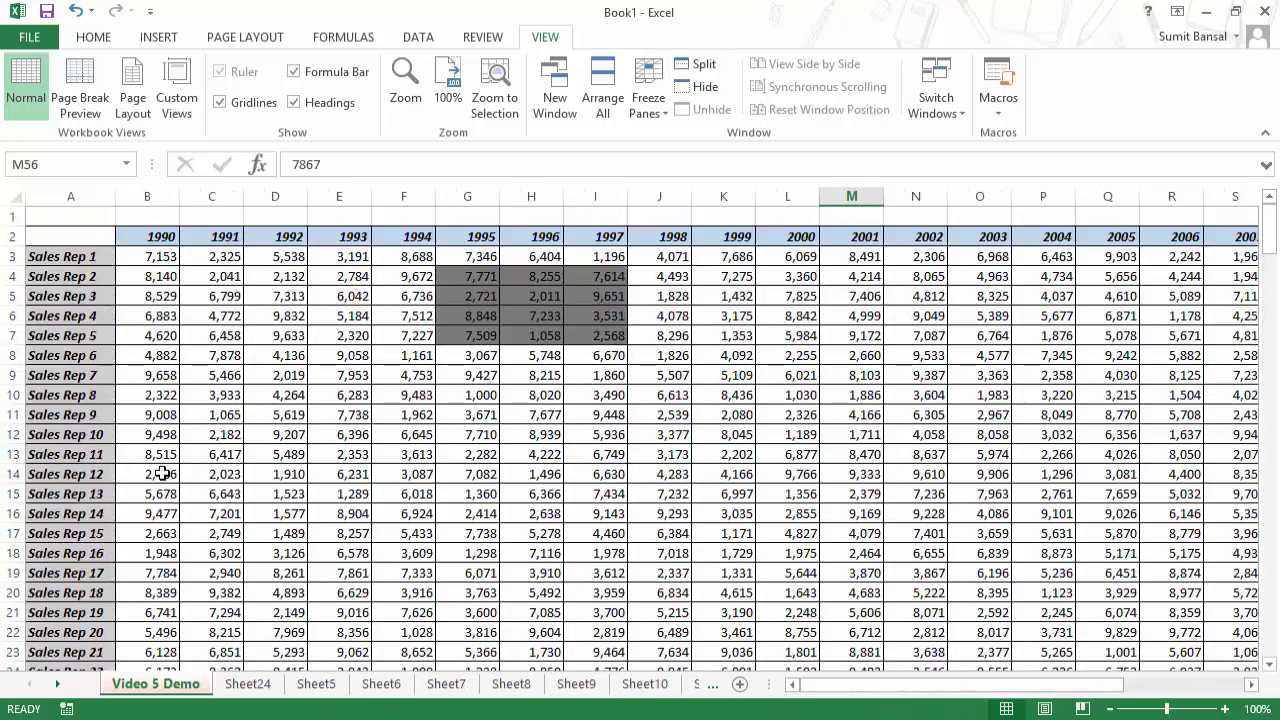
{"action": "left_click", "coordinate": [652, 110]}
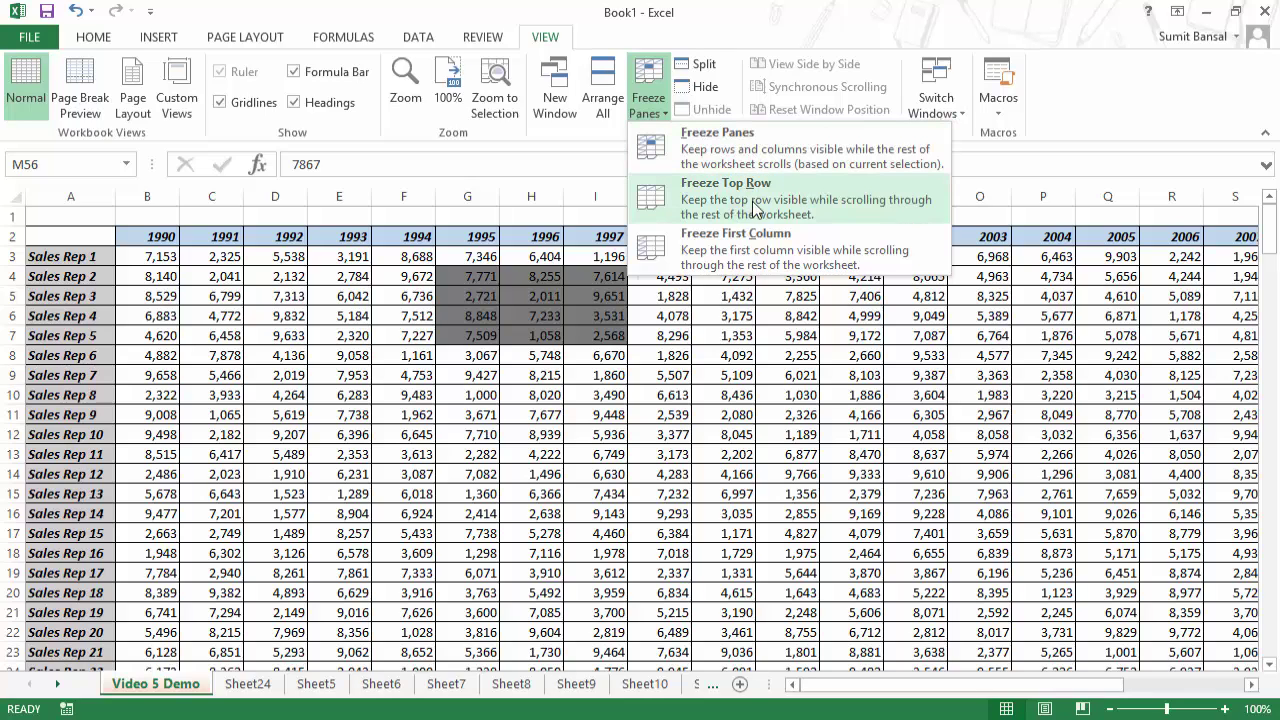
{"action": "left_click", "coordinate": [757, 257]}
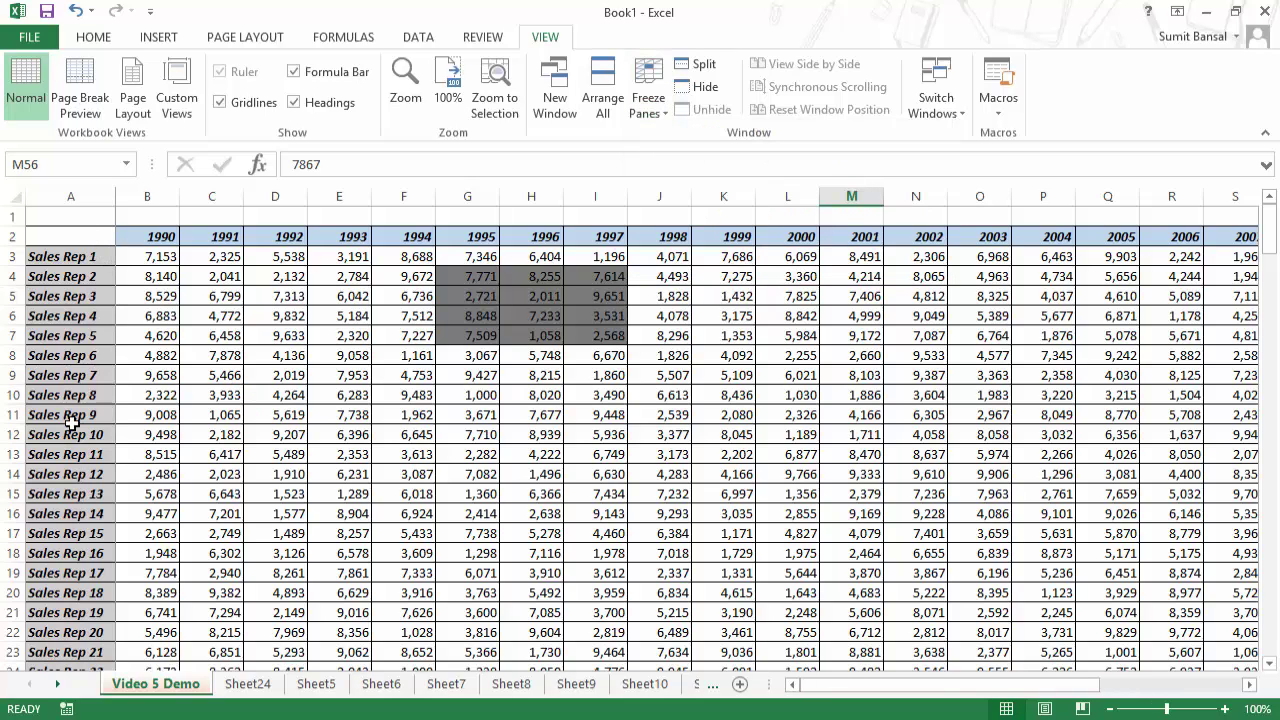
Step: Select the Sales Rep 1 to 11 labels, view the year columns through 2014, and select S7 and S21 in the 2007 column
{"action": "left_click_drag", "start_coordinate": [866, 686], "coordinate": [830, 690]}
{"action": "left_click_drag", "start_coordinate": [75, 256], "coordinate": [95, 456]}
{"action": "left_click_drag", "start_coordinate": [818, 689], "coordinate": [962, 689]}
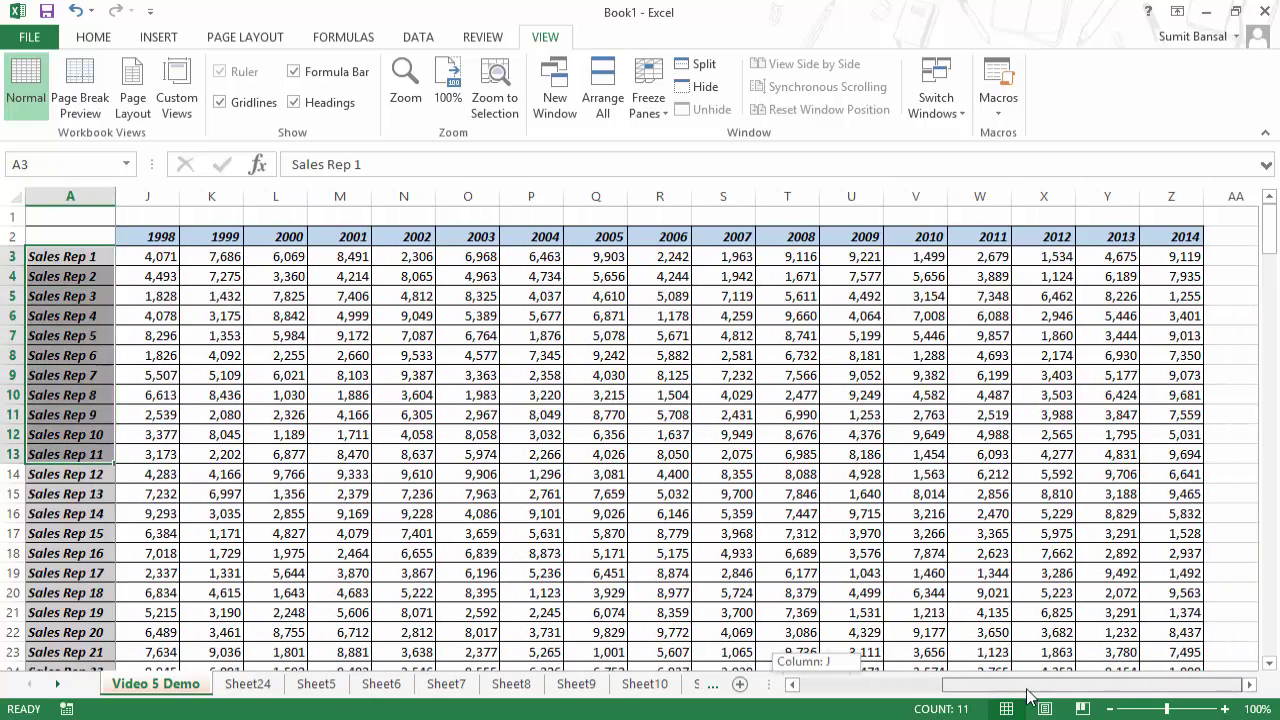
{"action": "left_click", "coordinate": [730, 336]}
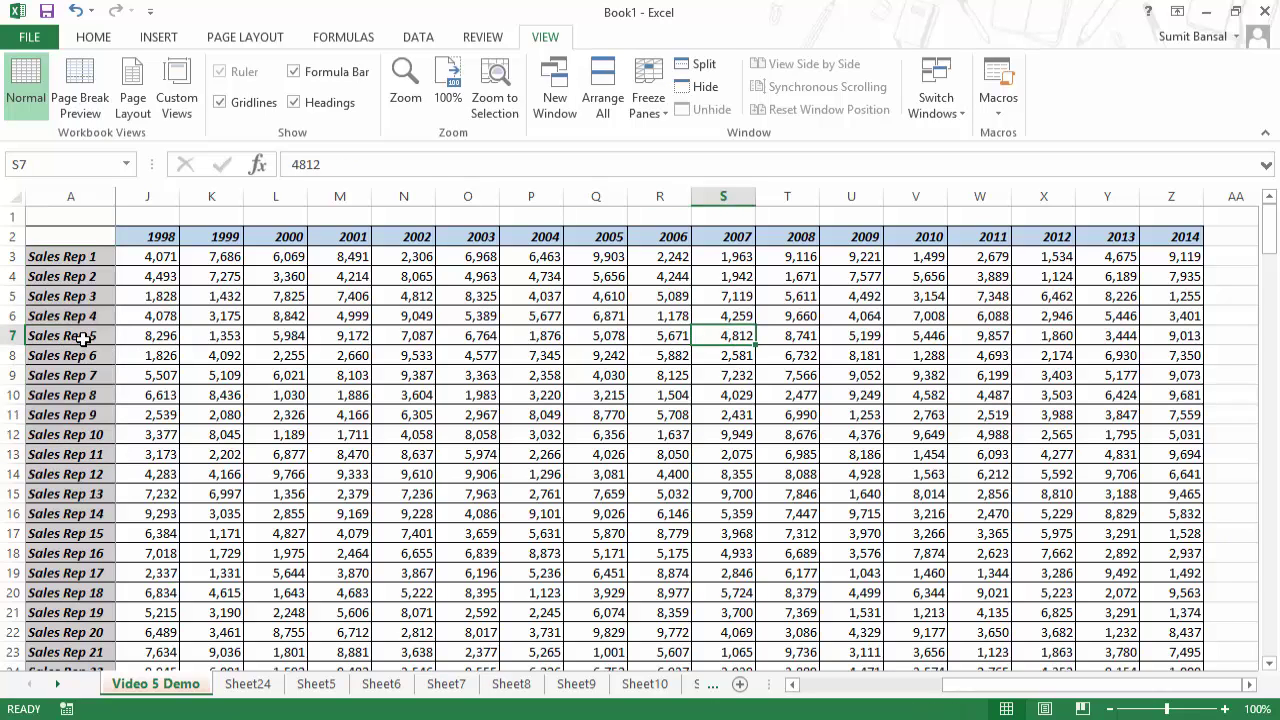
{"action": "left_click", "coordinate": [737, 609]}
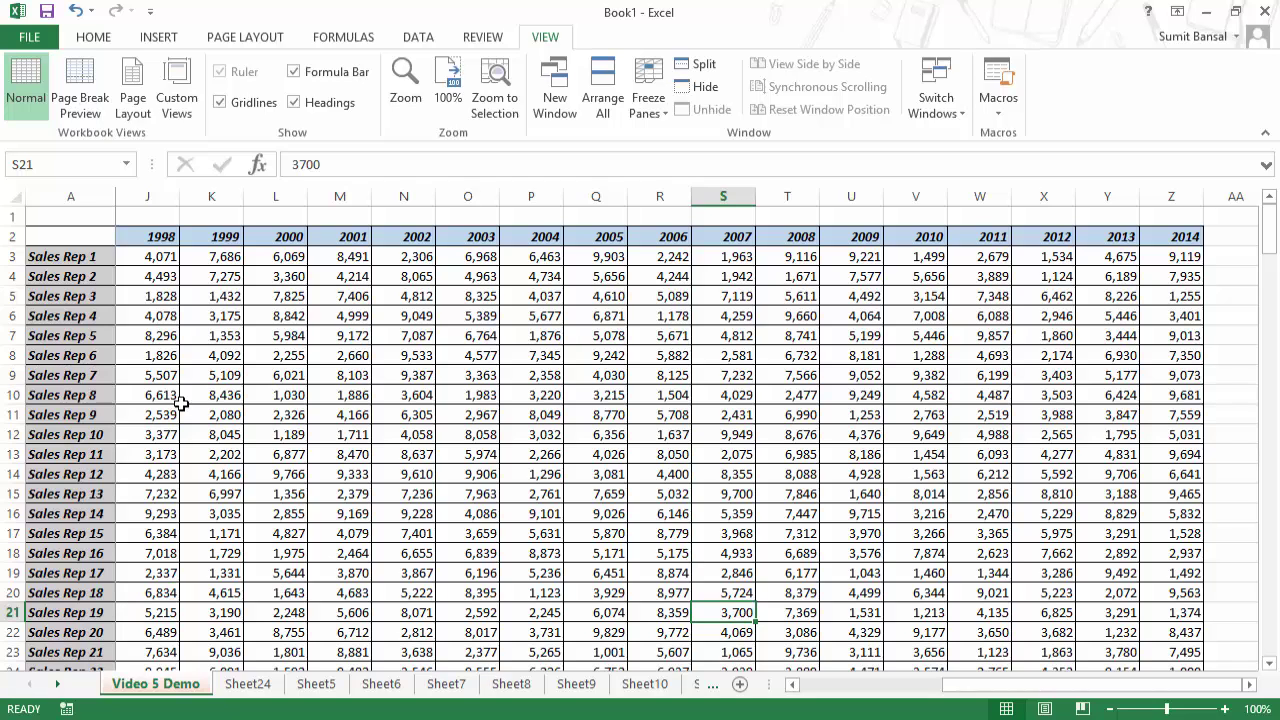
Step: Unfreeze the first column and freeze the sheet's top row instead
{"action": "left_click", "coordinate": [670, 93]}
{"action": "left_click", "coordinate": [715, 145]}
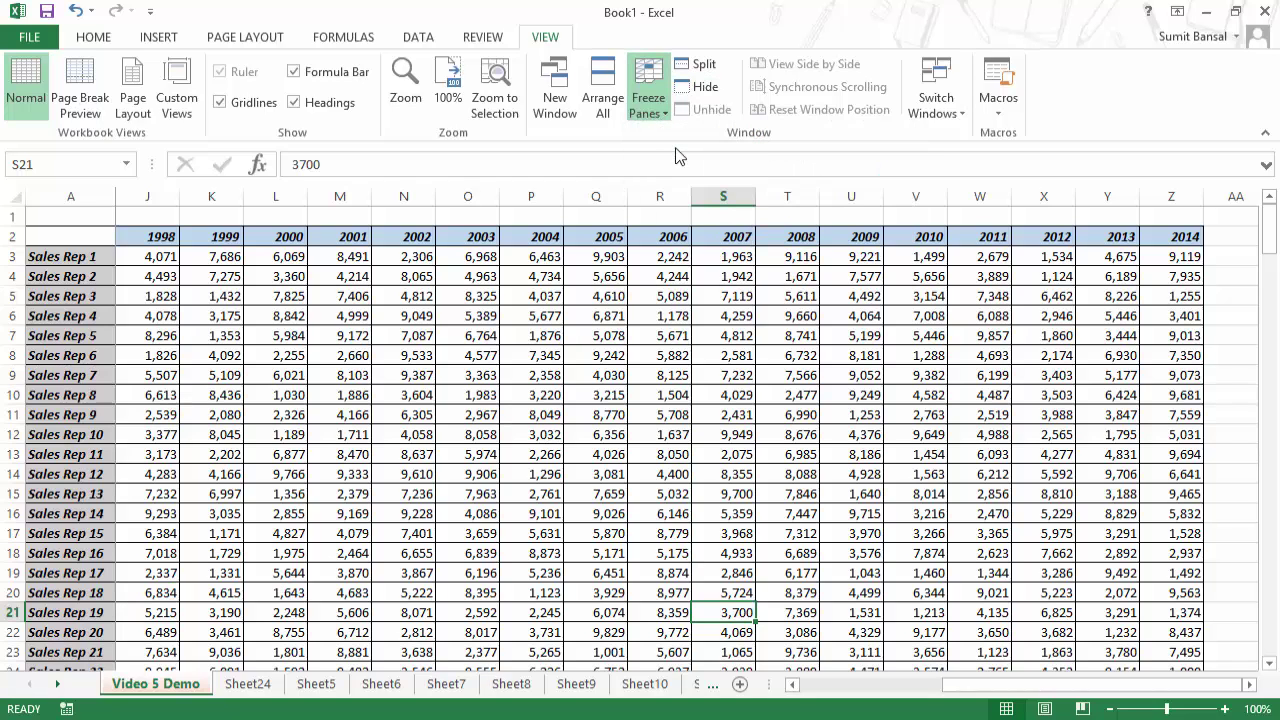
{"action": "left_click", "coordinate": [653, 103]}
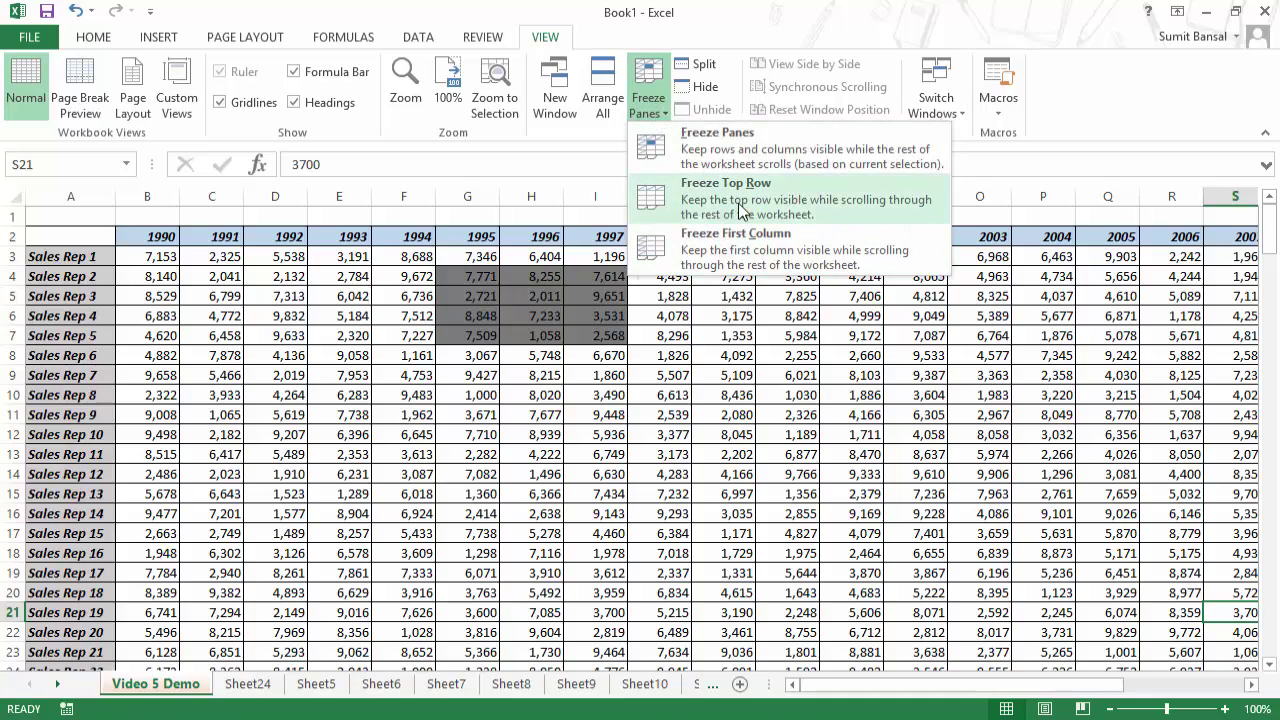
{"action": "left_click", "coordinate": [722, 200]}
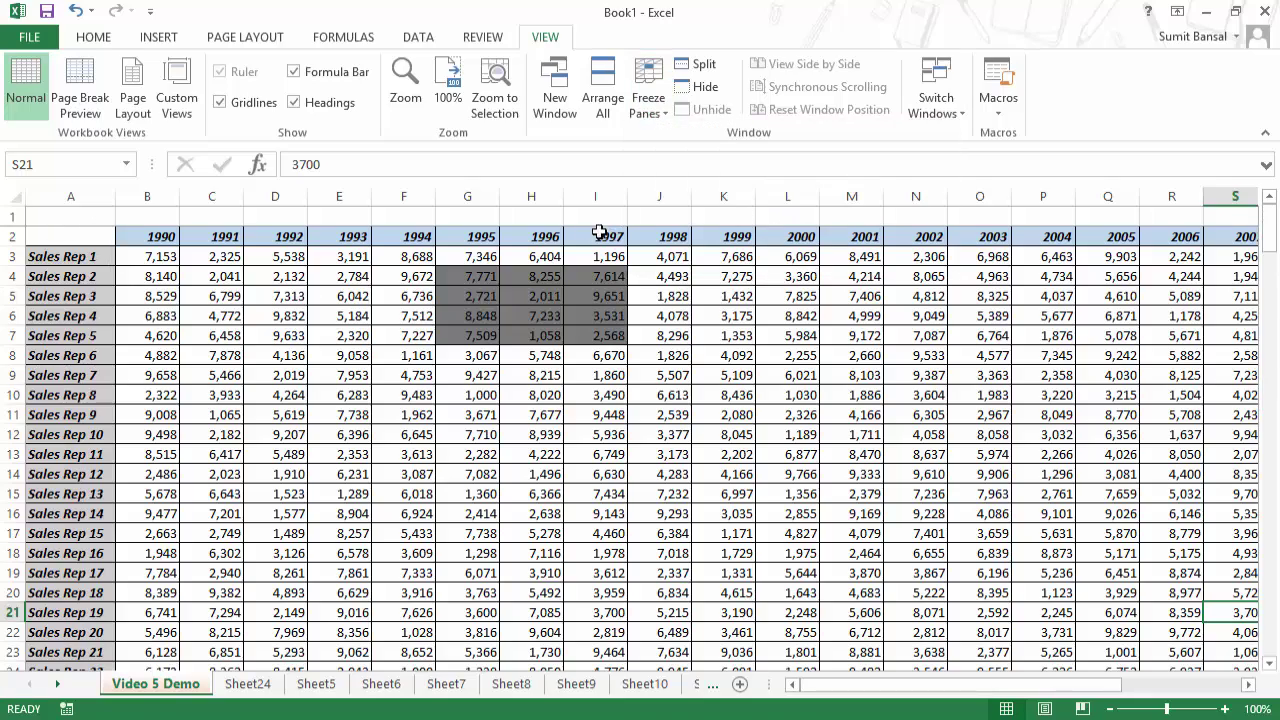
Step: Examine how the frozen top row behaves while moving through the rows, and select A1:H1 in that row
{"action": "scroll", "coordinate": [420, 400], "scroll_direction": "down", "scroll_amount": 3}
{"action": "scroll", "coordinate": [415, 437], "scroll_direction": "down", "scroll_amount": 3}
{"action": "scroll", "coordinate": [415, 437], "scroll_direction": "up", "scroll_amount": 6}
{"action": "left_click_drag", "start_coordinate": [94, 212], "coordinate": [530, 214]}
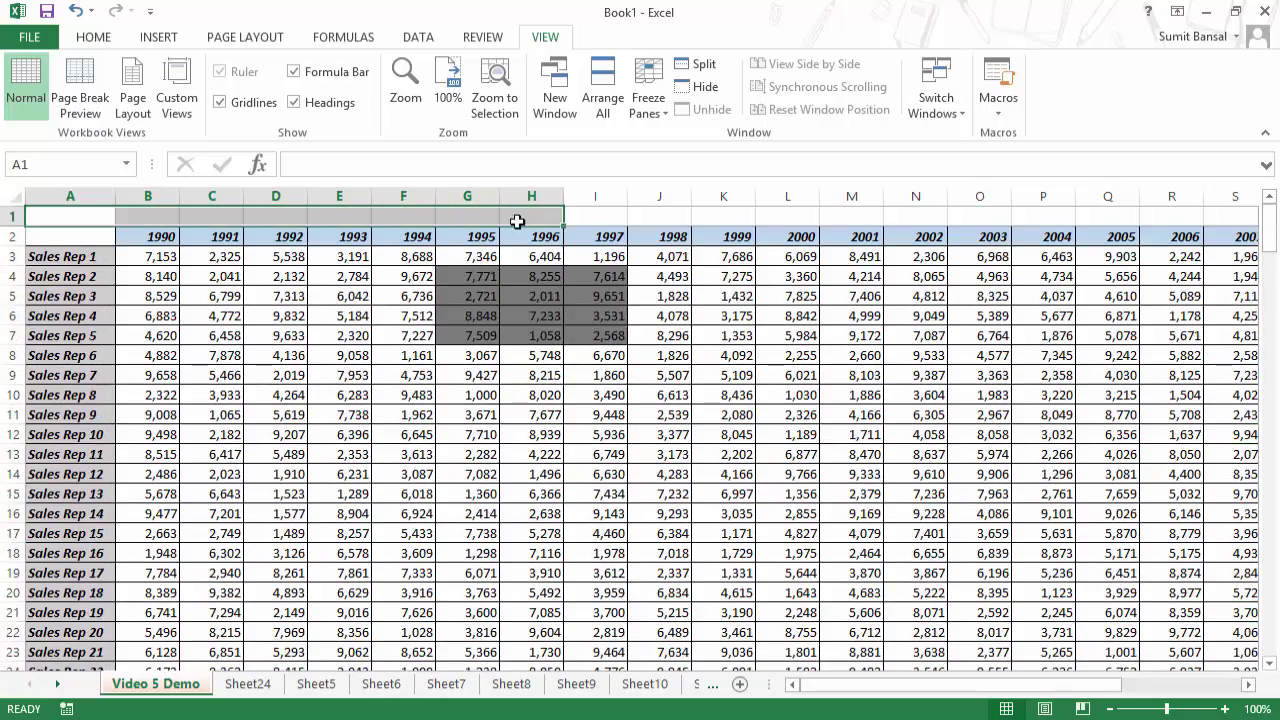
{"action": "scroll", "coordinate": [337, 400], "scroll_direction": "down", "scroll_amount": 3}
{"action": "scroll", "coordinate": [335, 440], "scroll_direction": "up", "scroll_amount": 3}
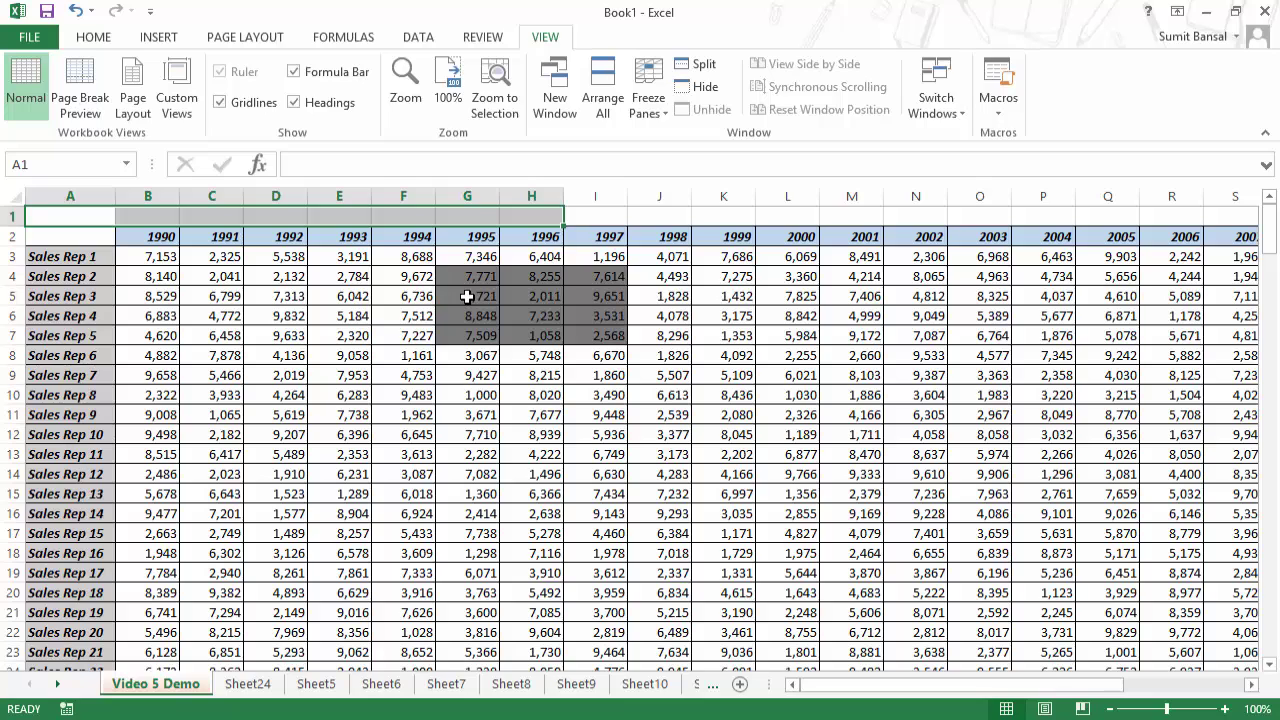
Step: Mark column A and cells B1:B2 as the headers, then freeze panes at cell B3 to lock rows 1 and 2 and column A
{"action": "left_click", "coordinate": [69, 196]}
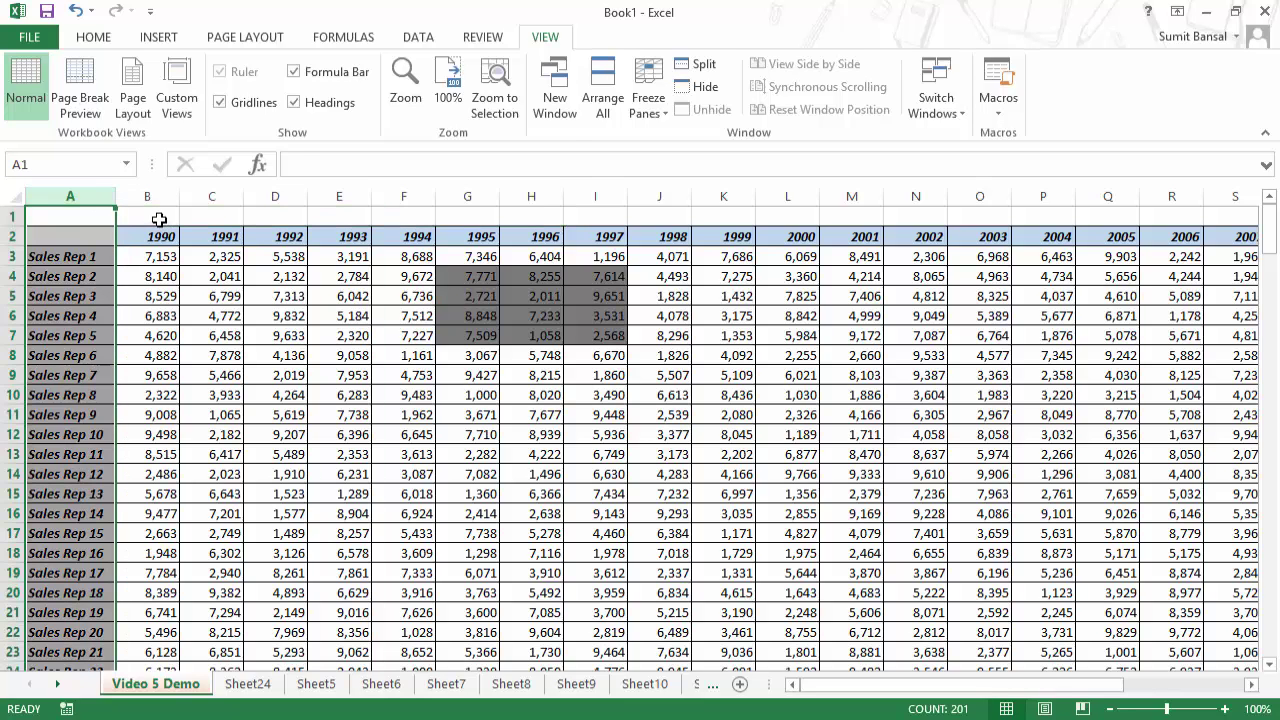
{"action": "left_click_drag", "start_coordinate": [159, 219], "coordinate": [157, 240]}
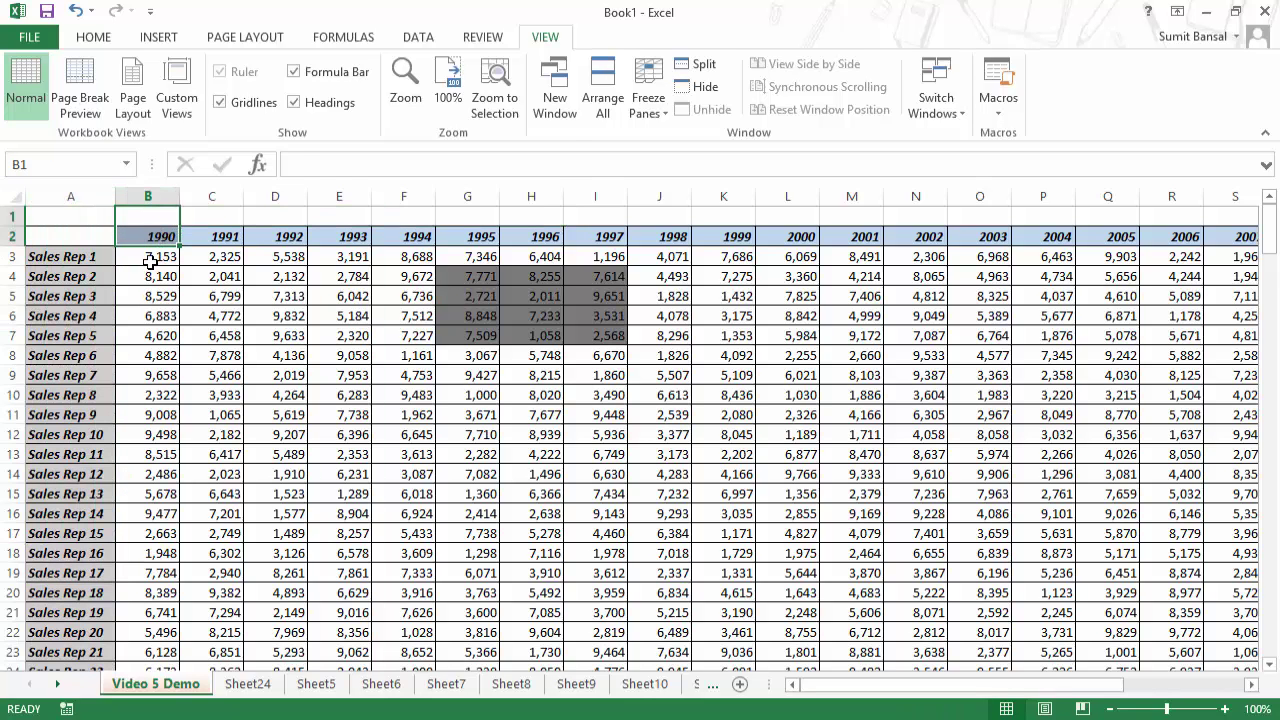
{"action": "left_click", "coordinate": [149, 260]}
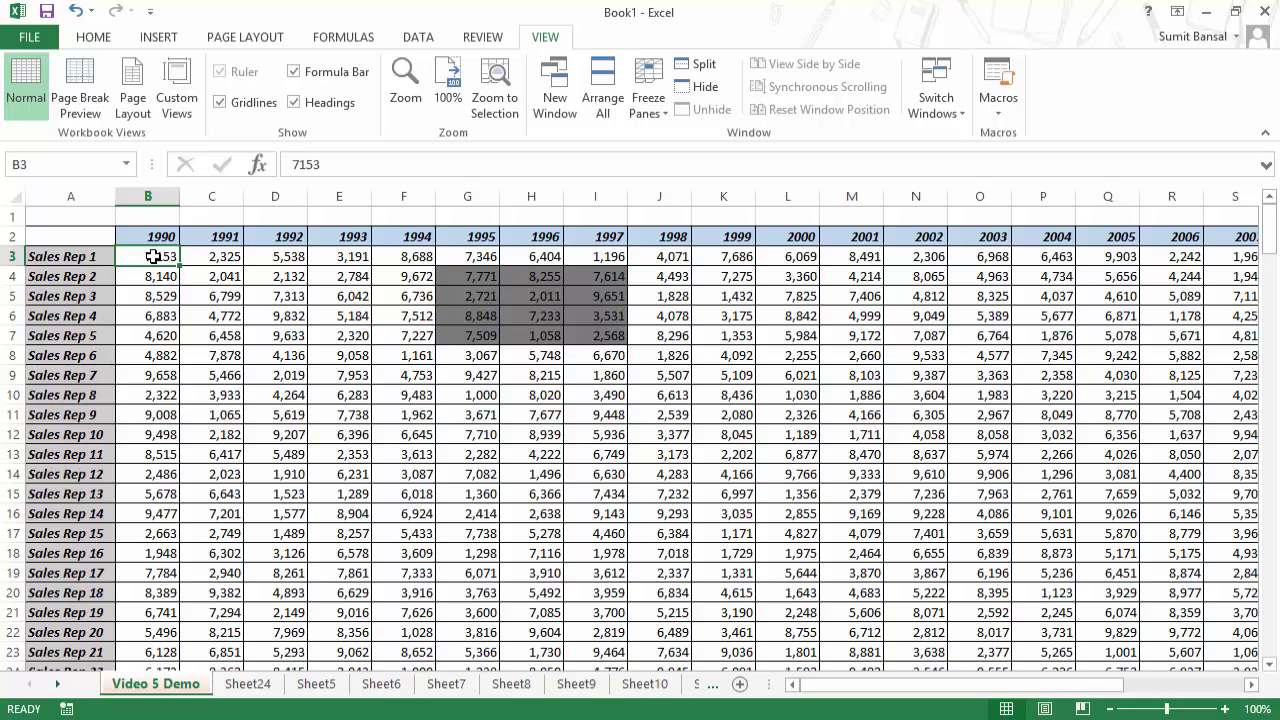
{"action": "left_click", "coordinate": [654, 116]}
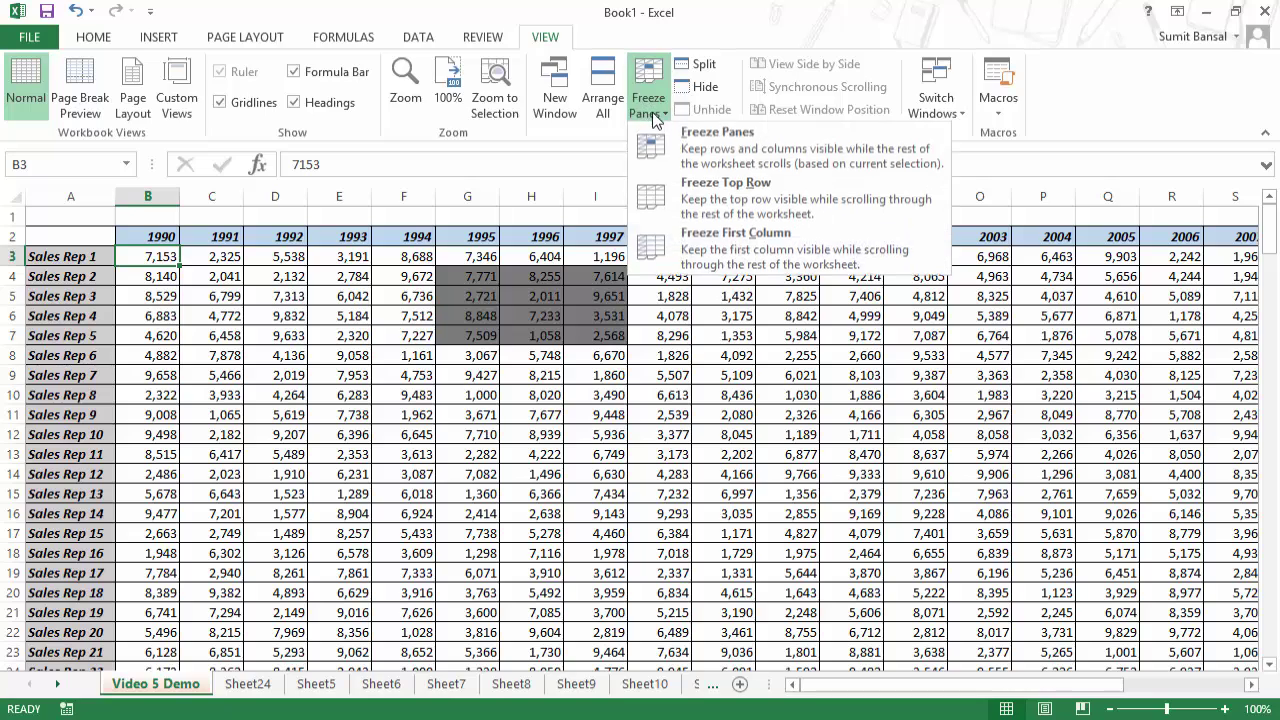
{"action": "left_click", "coordinate": [744, 160]}
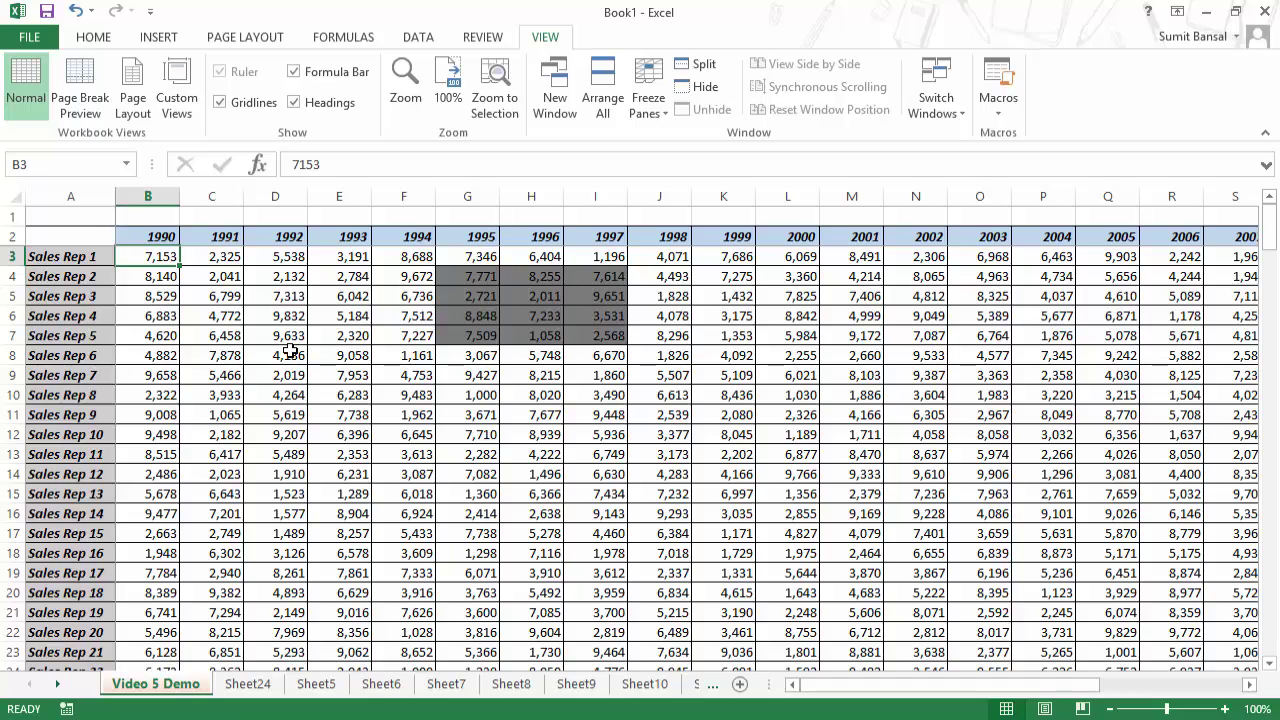
Step: Check the frozen headers across lower rows and the years through 2014, selecting N63 and W73, then return to the sheet's start
{"action": "scroll", "coordinate": [289, 351], "scroll_direction": "down", "scroll_amount": 12}
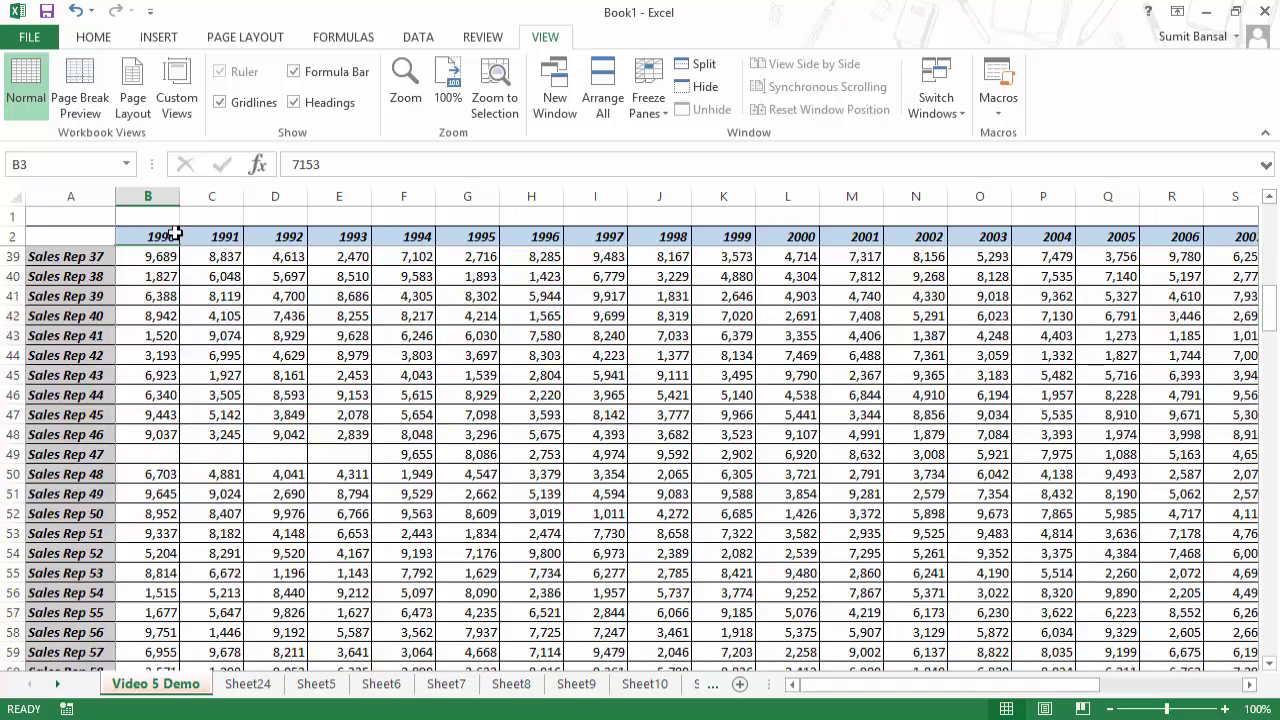
{"action": "scroll", "coordinate": [355, 405], "scroll_direction": "down", "scroll_amount": 6}
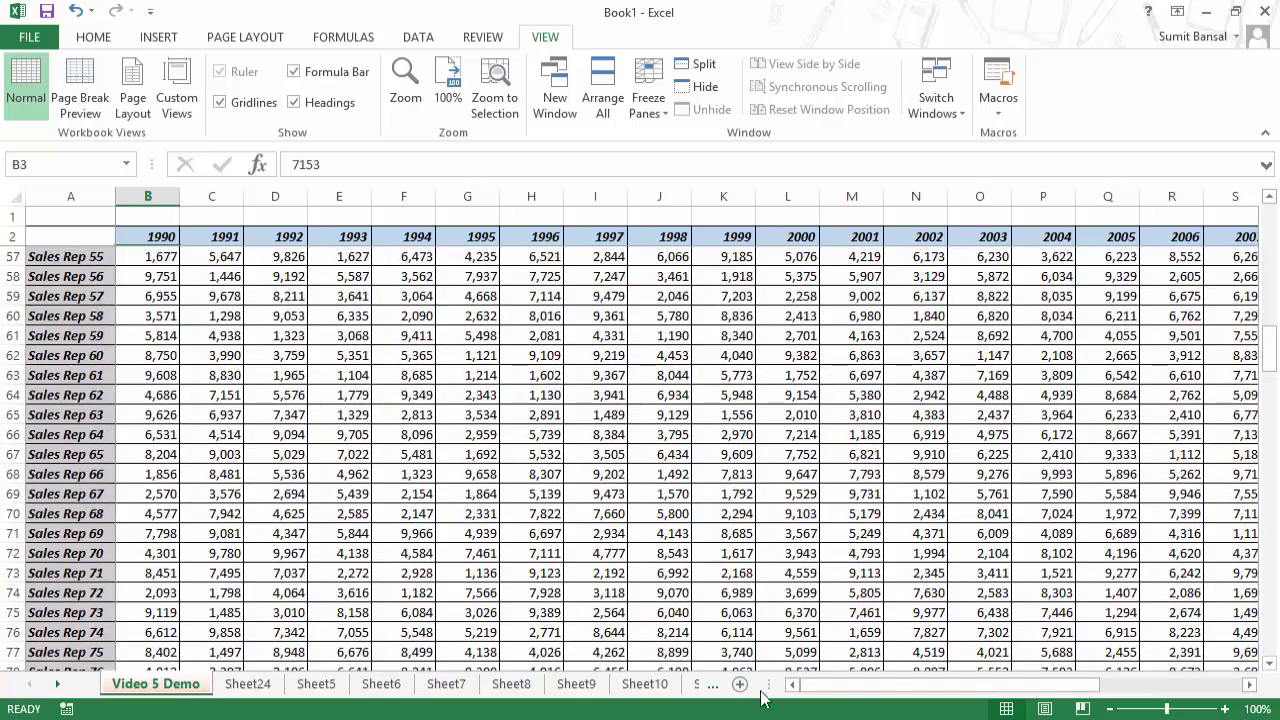
{"action": "left_click_drag", "start_coordinate": [865, 693], "coordinate": [1005, 690]}
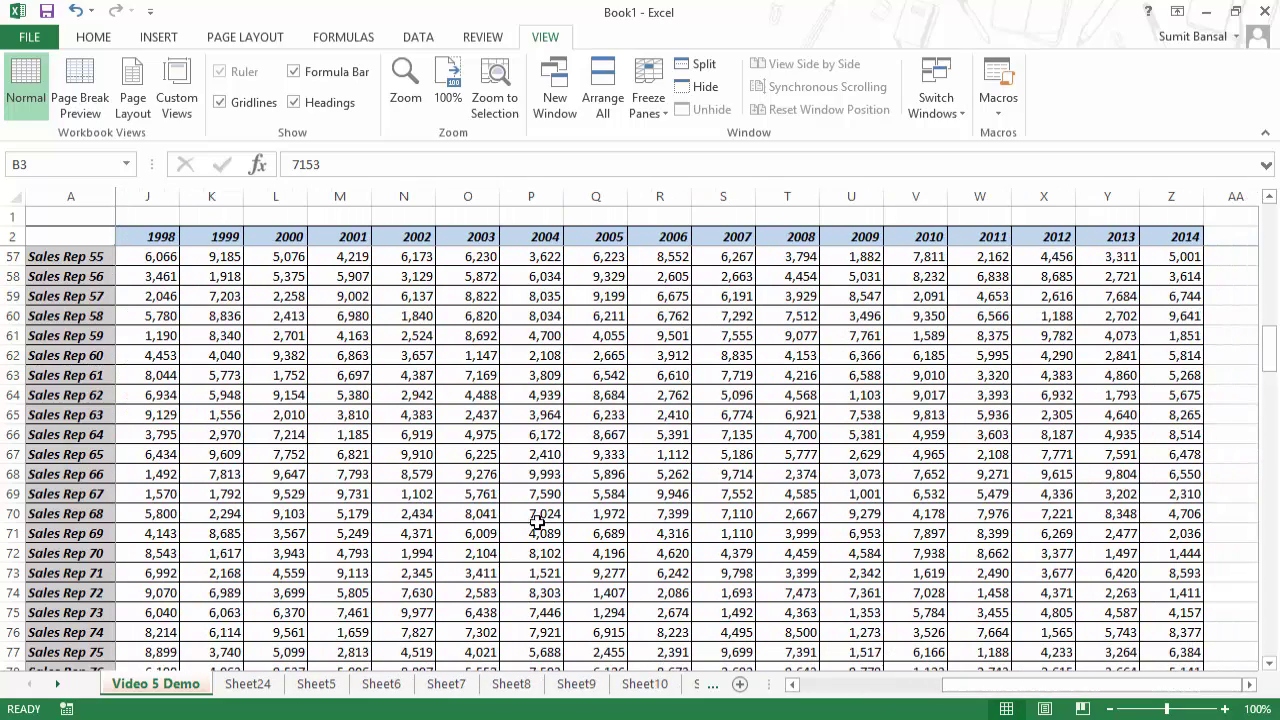
{"action": "left_click", "coordinate": [390, 374]}
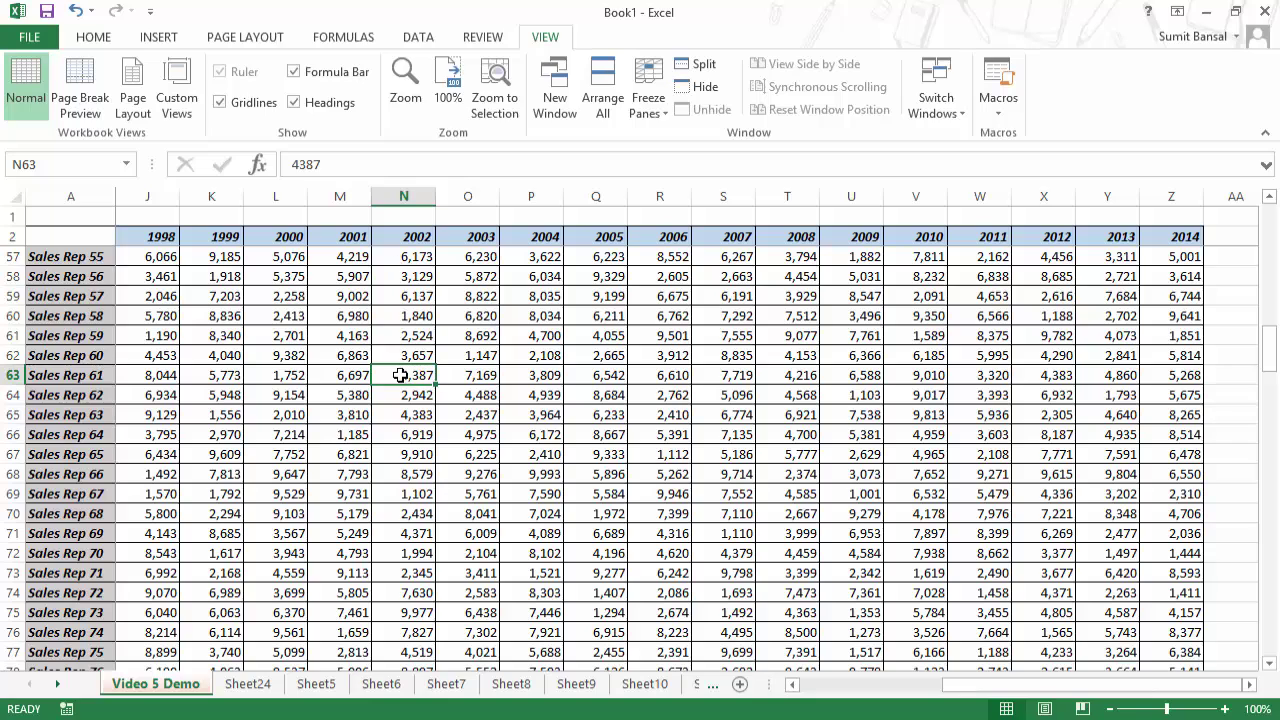
{"action": "left_click", "coordinate": [984, 577]}
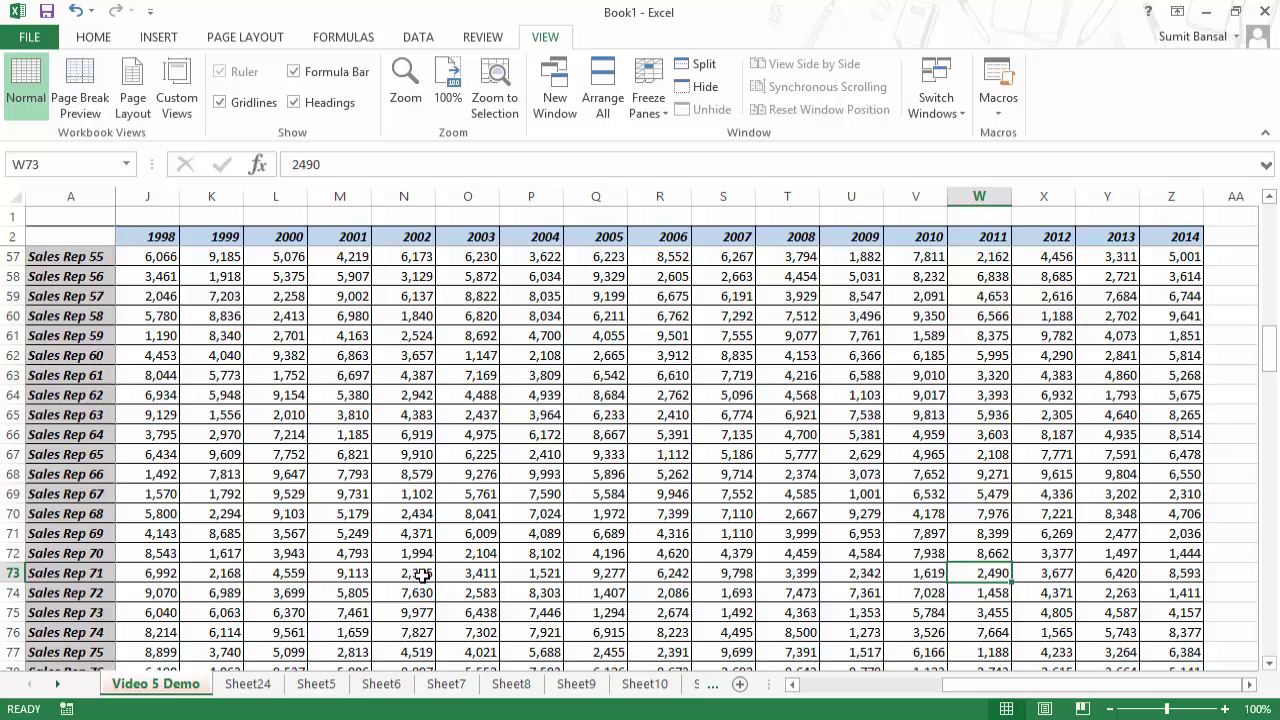
{"action": "scroll", "coordinate": [422, 576], "scroll_direction": "up", "scroll_amount": 18}
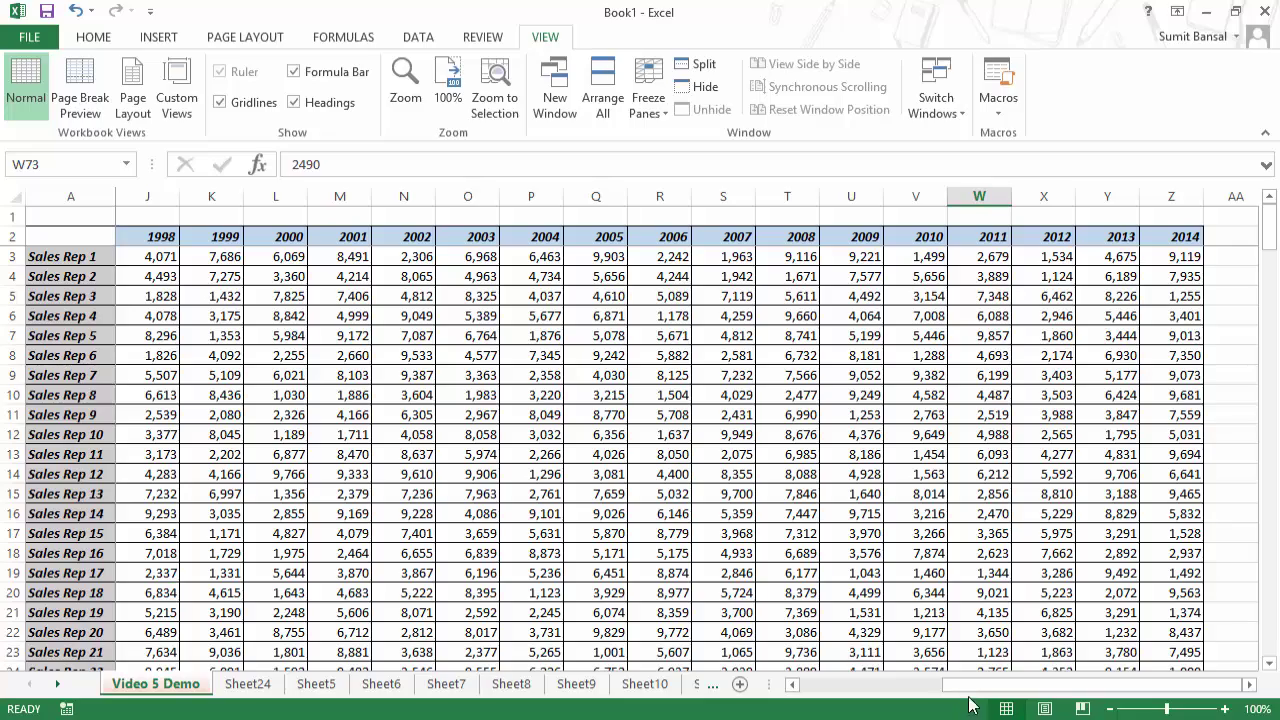
{"action": "left_click_drag", "start_coordinate": [948, 684], "coordinate": [805, 675]}
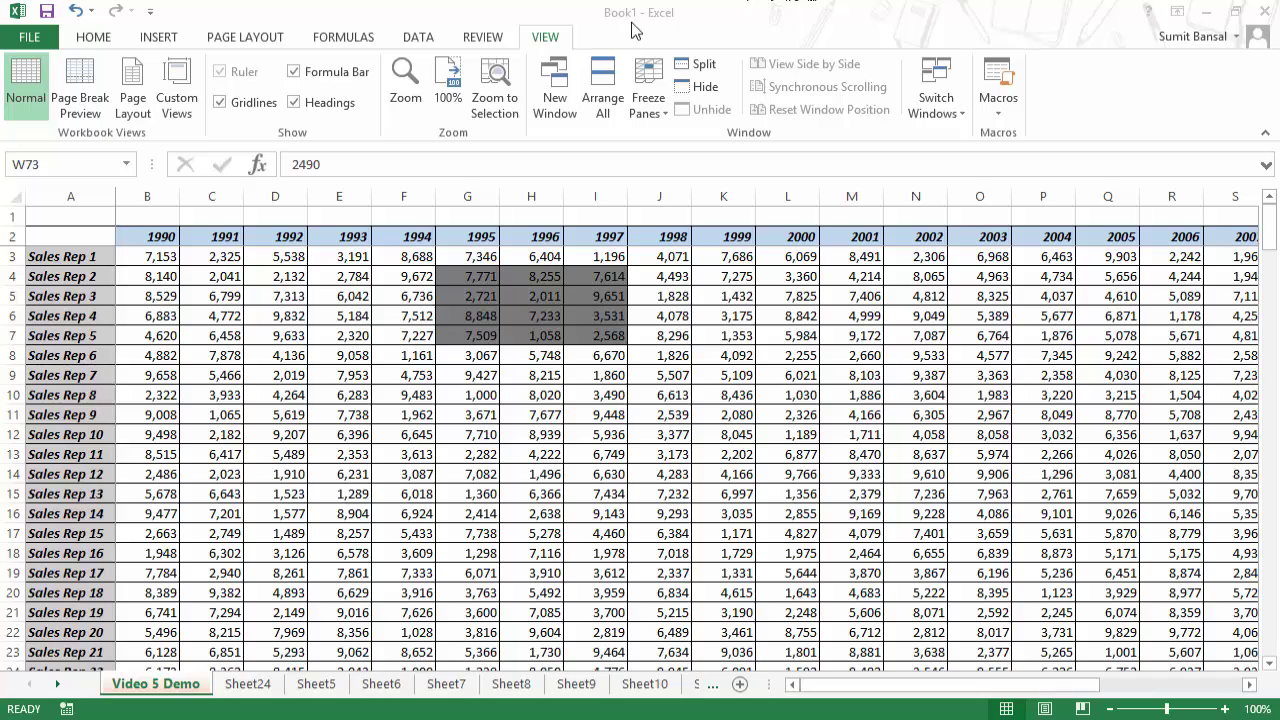
Step: Save the workbook to the Desktop under the name Video 5 as an Excel Workbook
{"action": "left_click", "coordinate": [28, 40]}
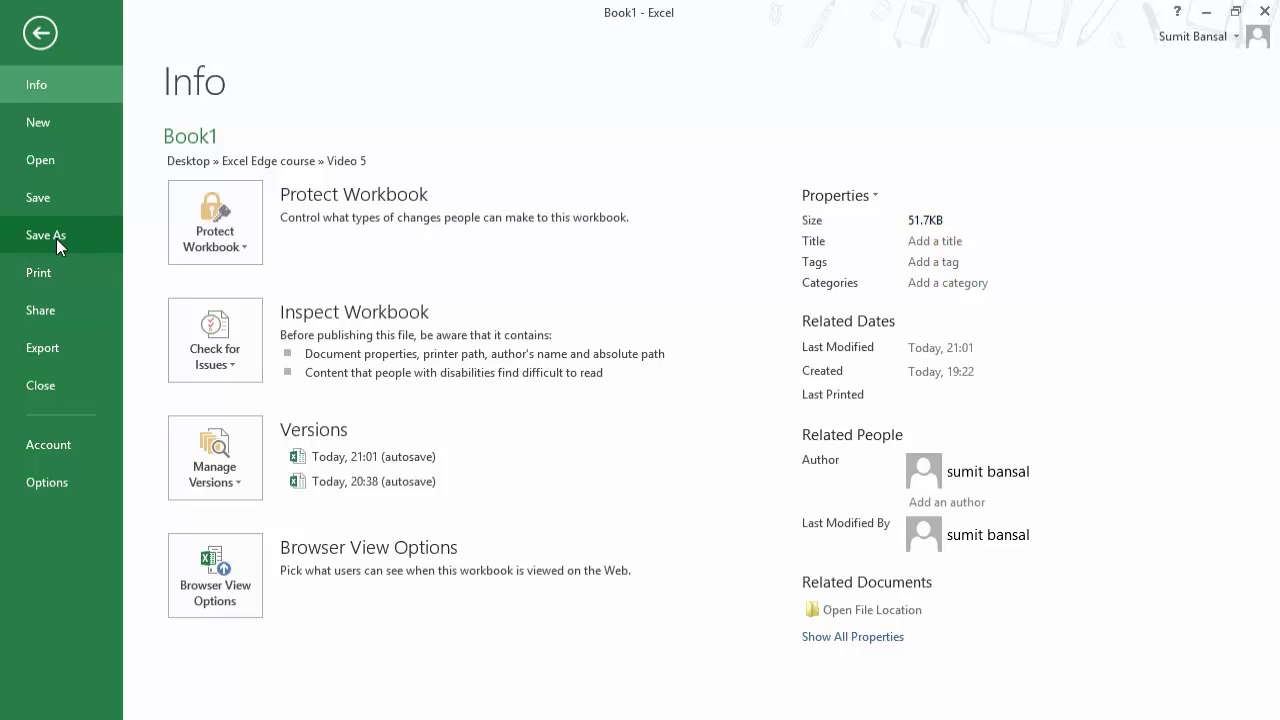
{"action": "left_click", "coordinate": [56, 238]}
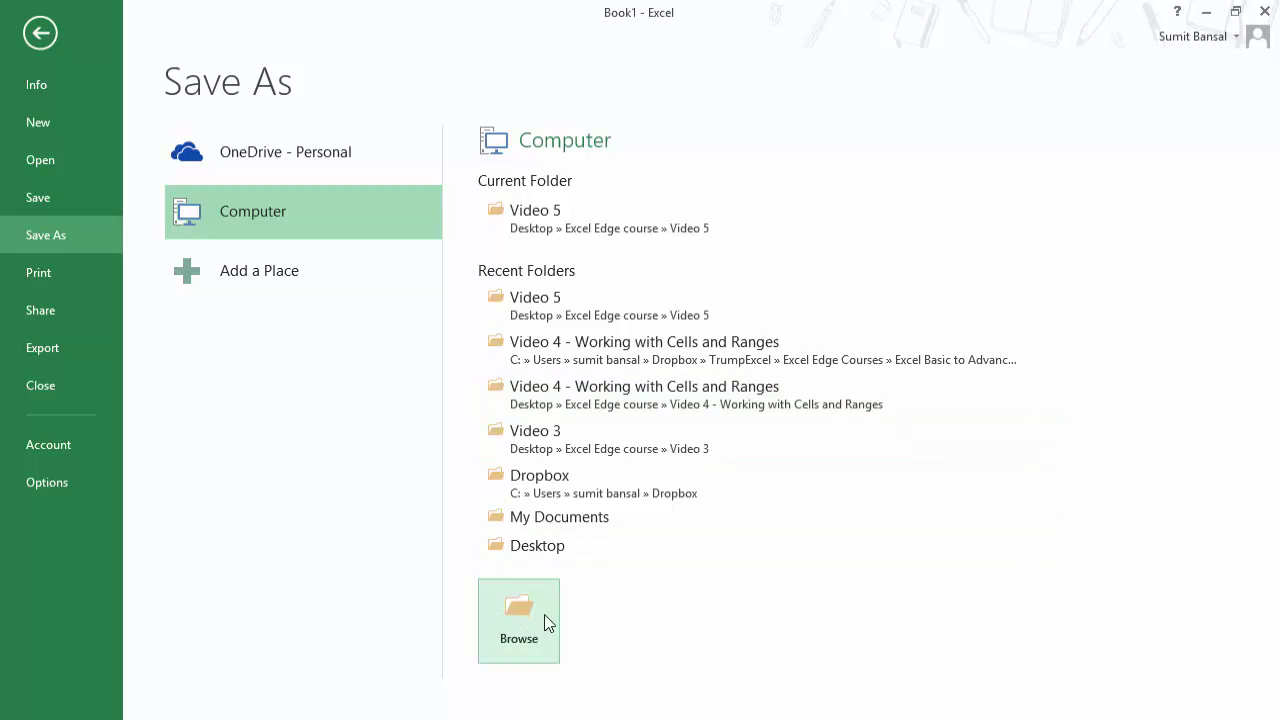
{"action": "left_click", "coordinate": [558, 550]}
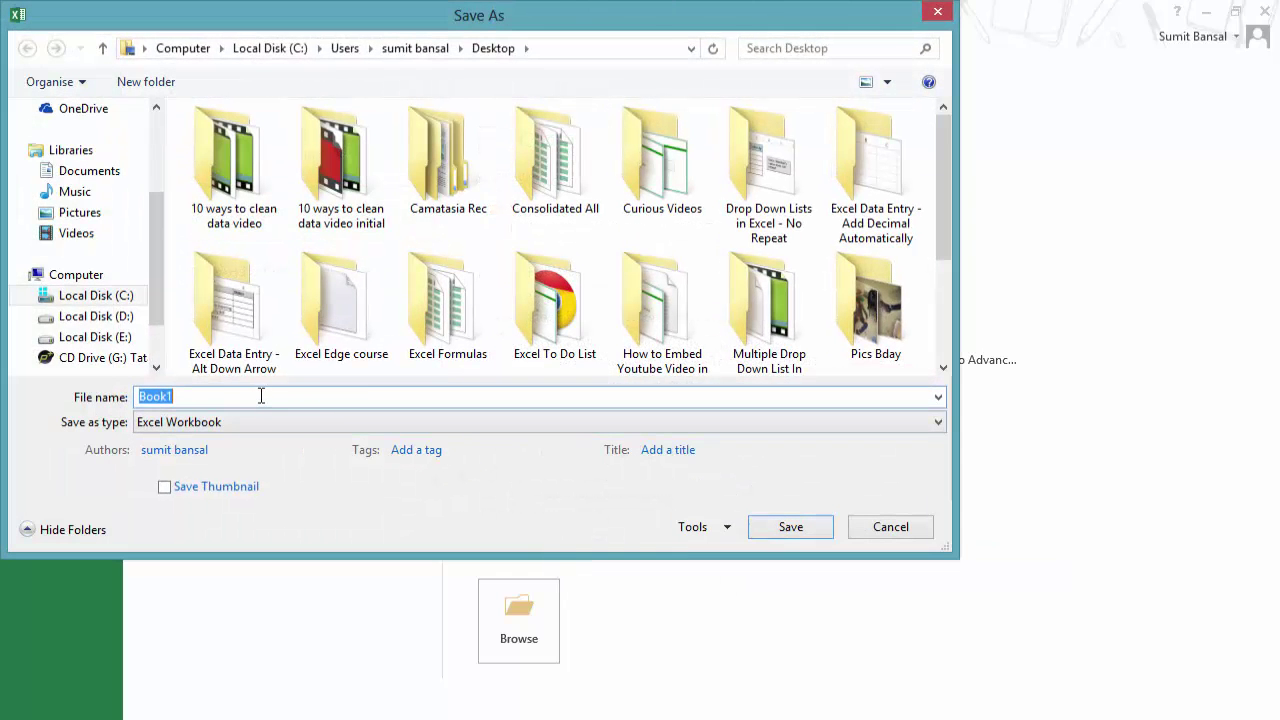
{"action": "type", "text": "Video 5"}
{"action": "left_click", "coordinate": [257, 430]}
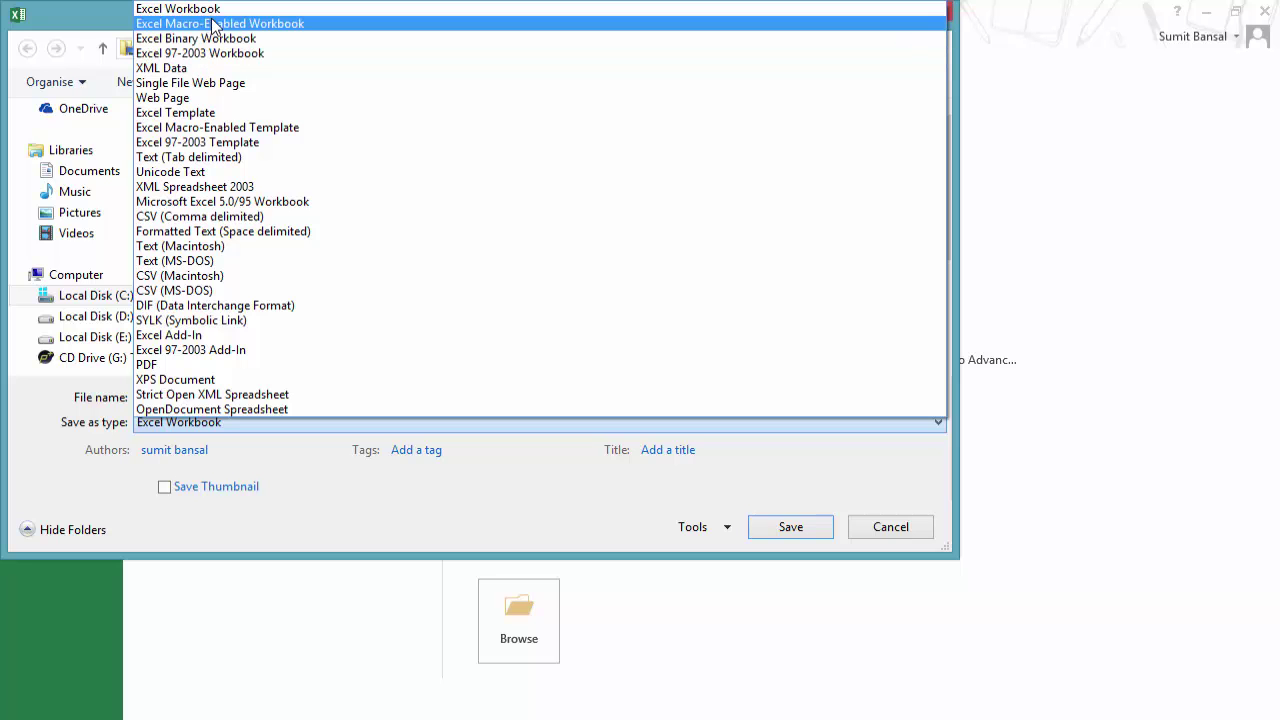
{"action": "left_click", "coordinate": [178, 9]}
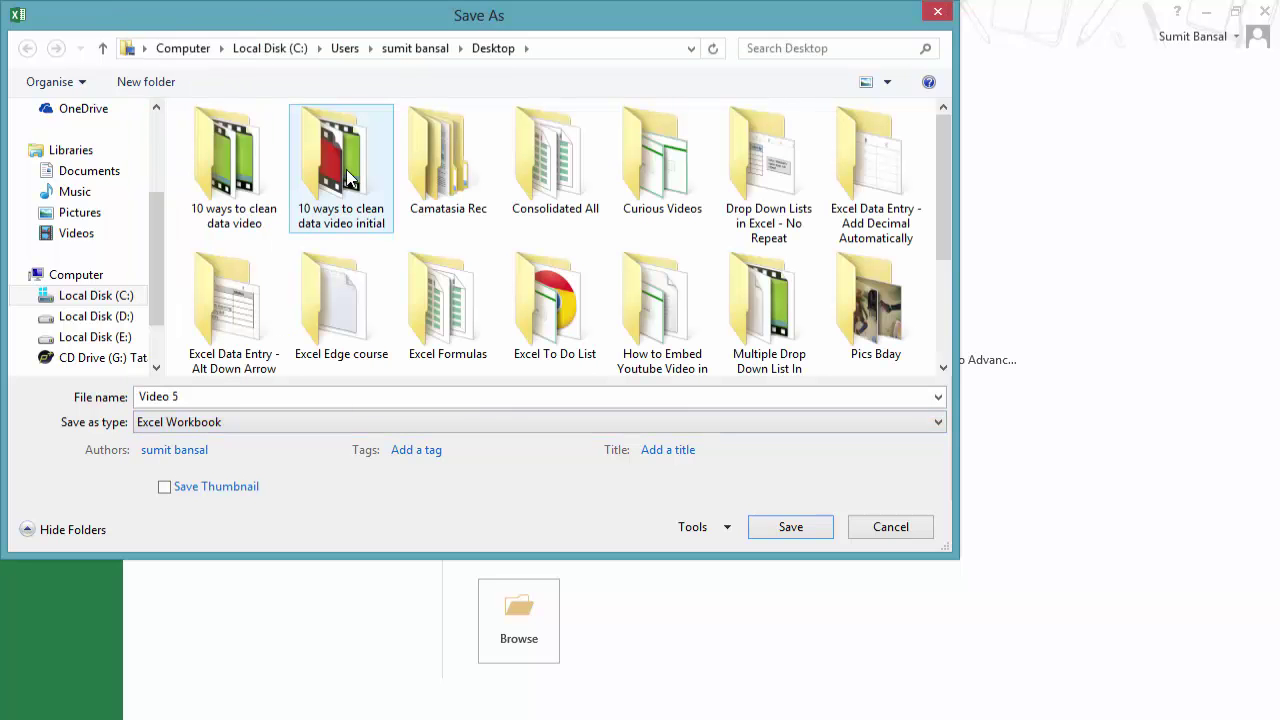
{"action": "left_click", "coordinate": [817, 529]}
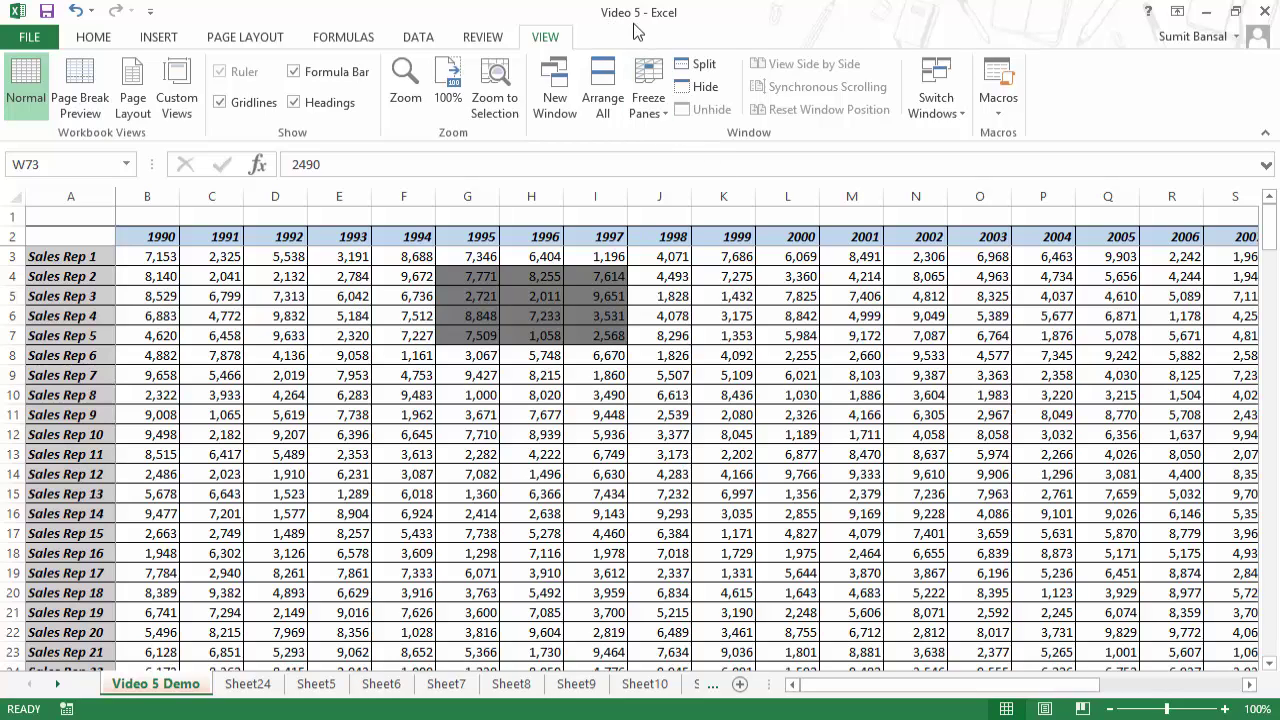
Step: Browse the Desktop folder for workbooks to open, cancel without opening one, and choose the recent Video 5 folder
{"action": "left_click", "coordinate": [18, 46]}
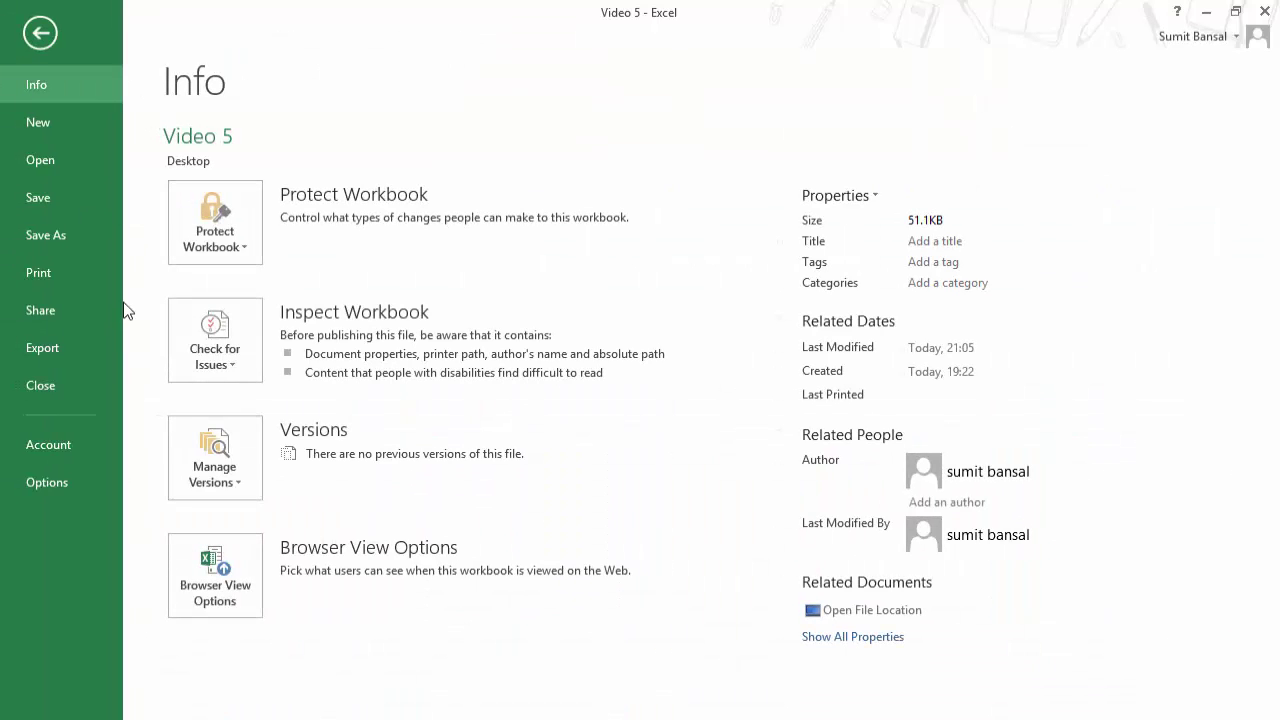
{"action": "left_click", "coordinate": [43, 161]}
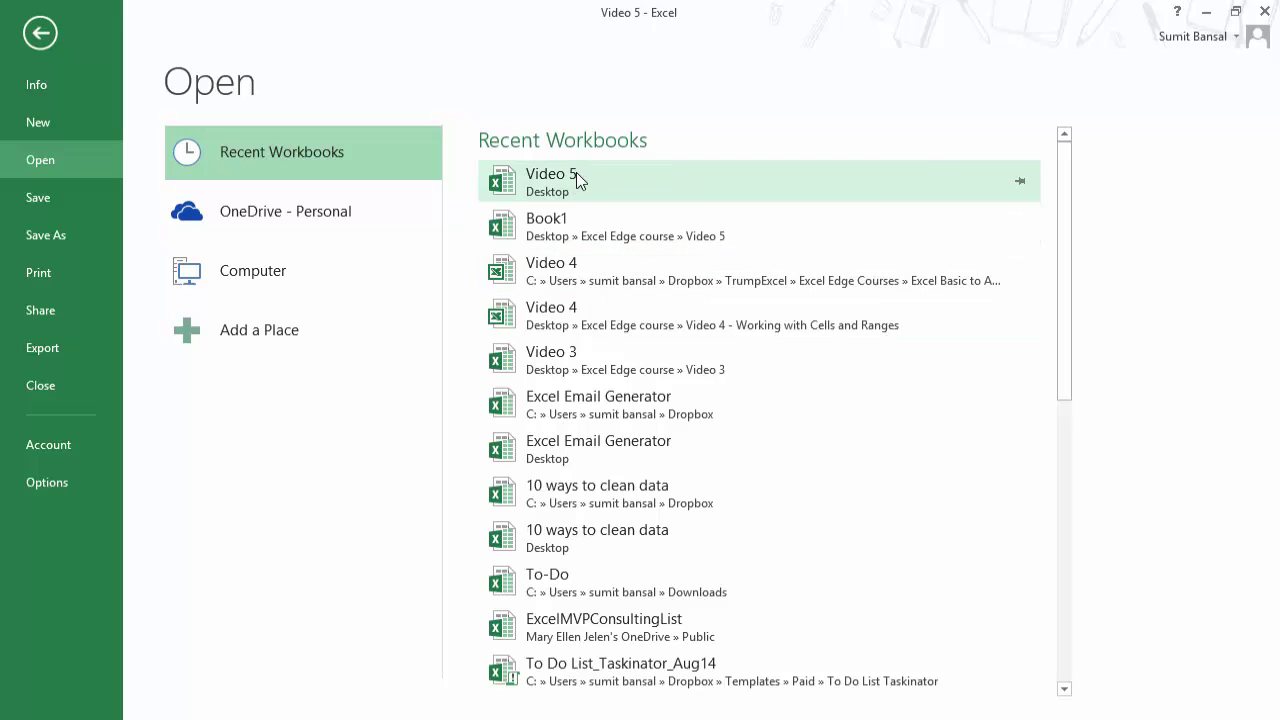
{"action": "left_click", "coordinate": [262, 274]}
{"action": "left_click", "coordinate": [538, 283]}
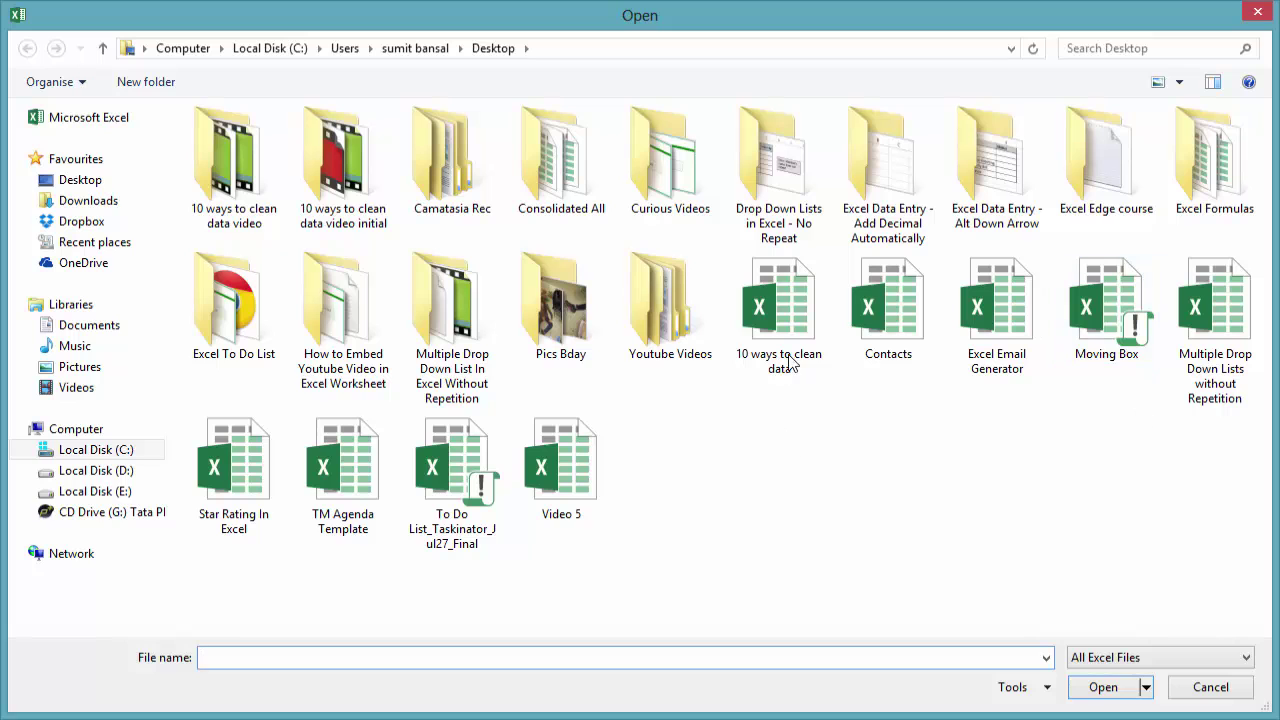
{"action": "left_click", "coordinate": [1257, 12]}
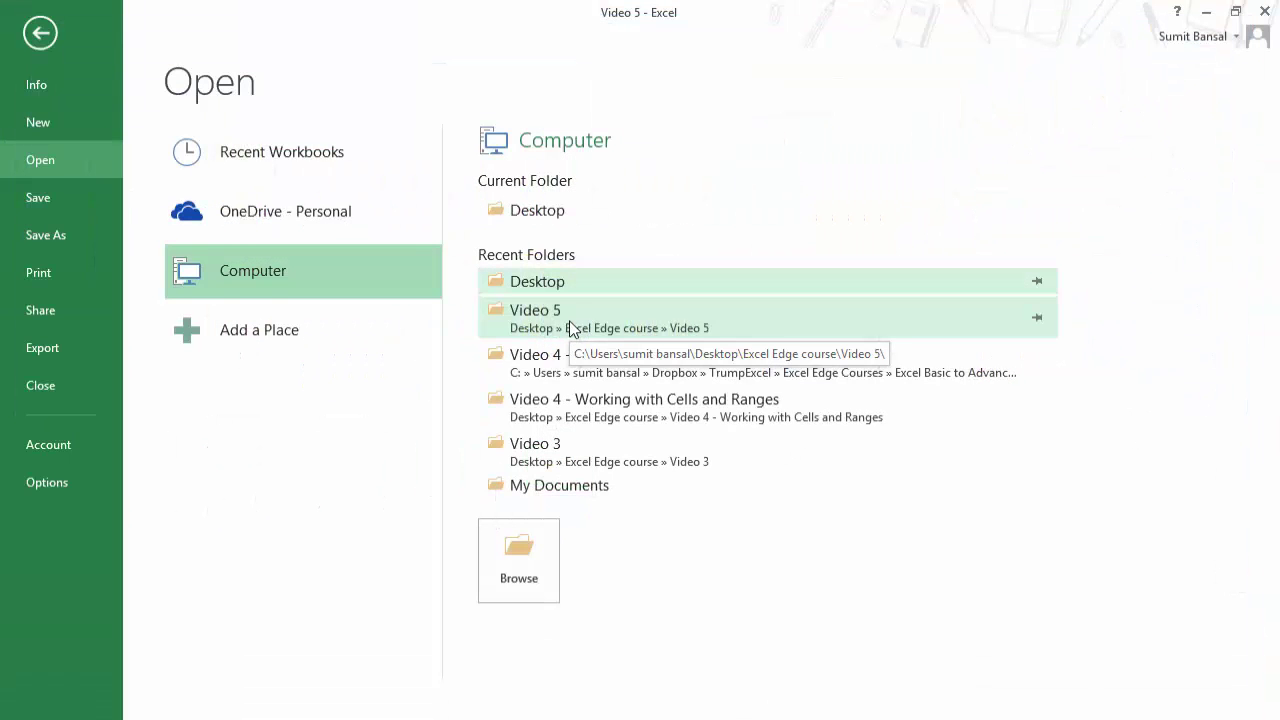
{"action": "left_click", "coordinate": [569, 320]}
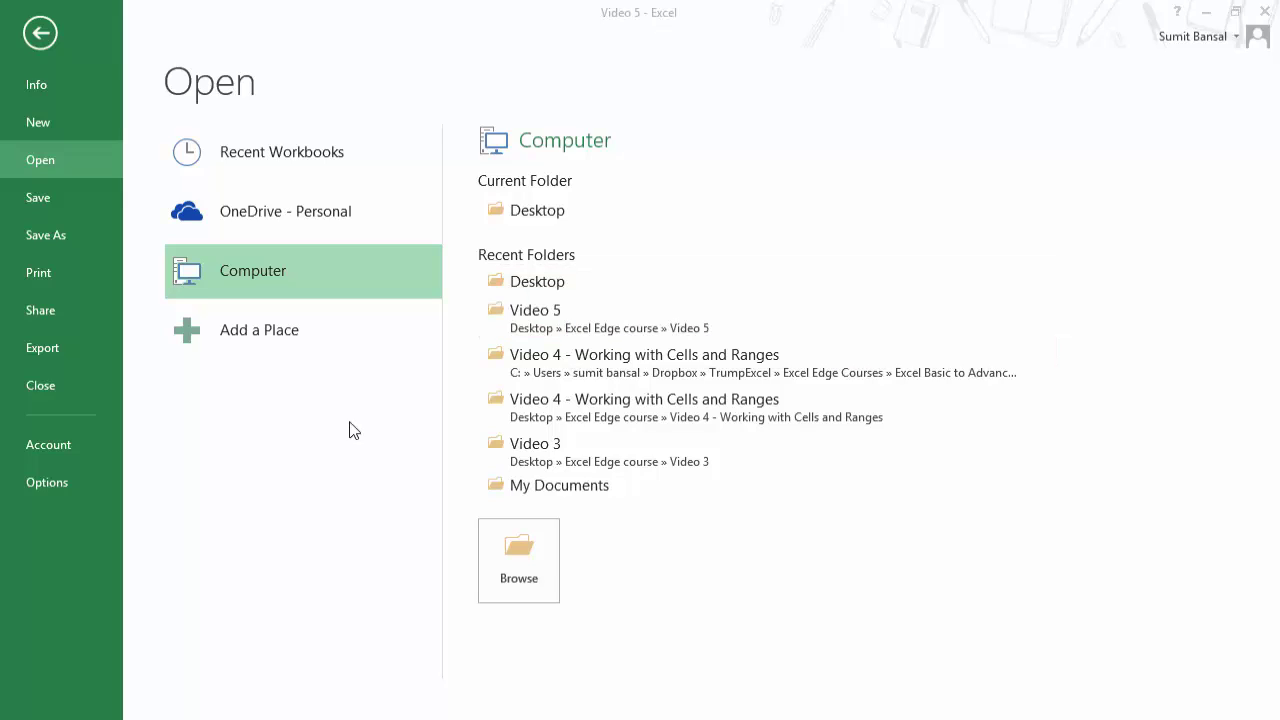